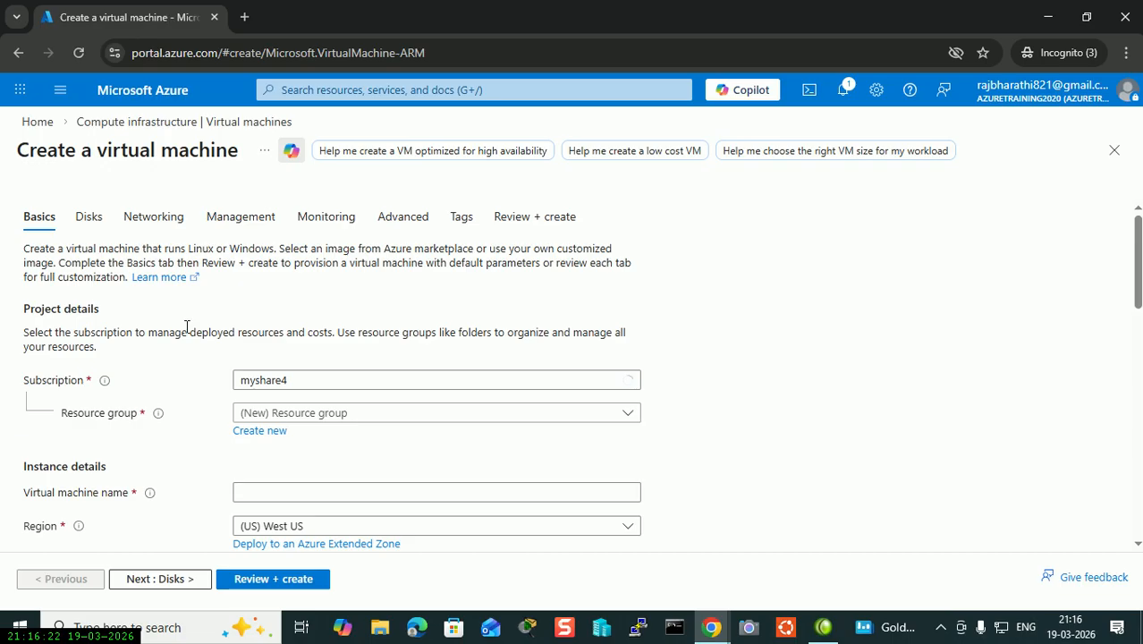
# Step: Set the virtual machine size to Standard_DS1_v2 with 1 vcpu and 3.5 GiB memory
pyautogui.scroll(-1, 186, 326)
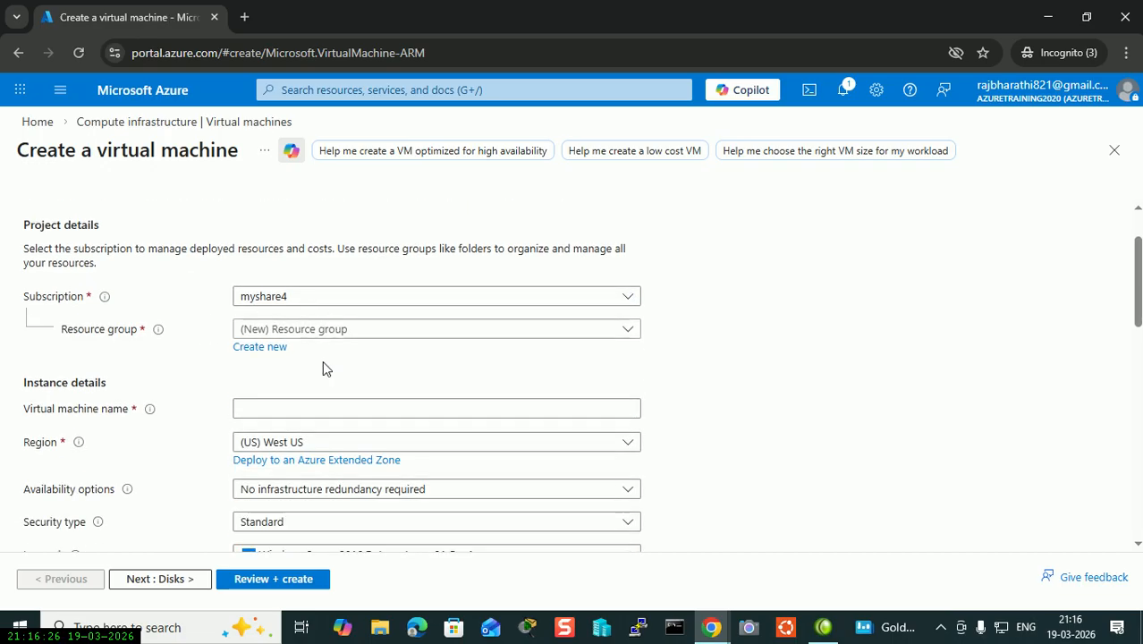
pyautogui.scroll(1, 225, 398)
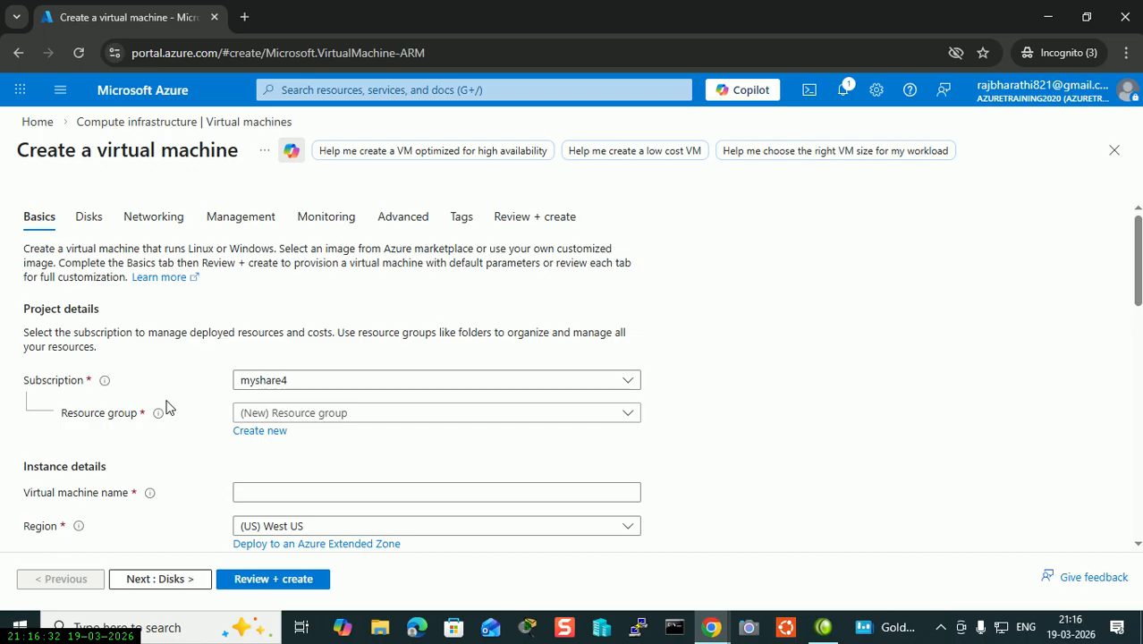
pyautogui.scroll(-3, 165, 407)
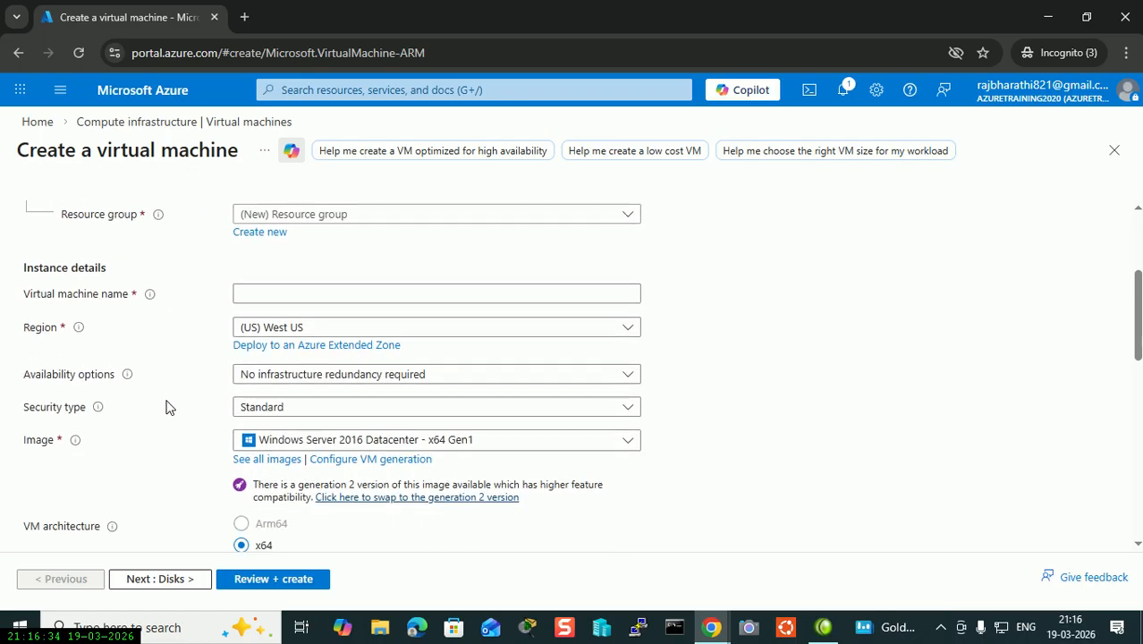
pyautogui.scroll(-2, 166, 407)
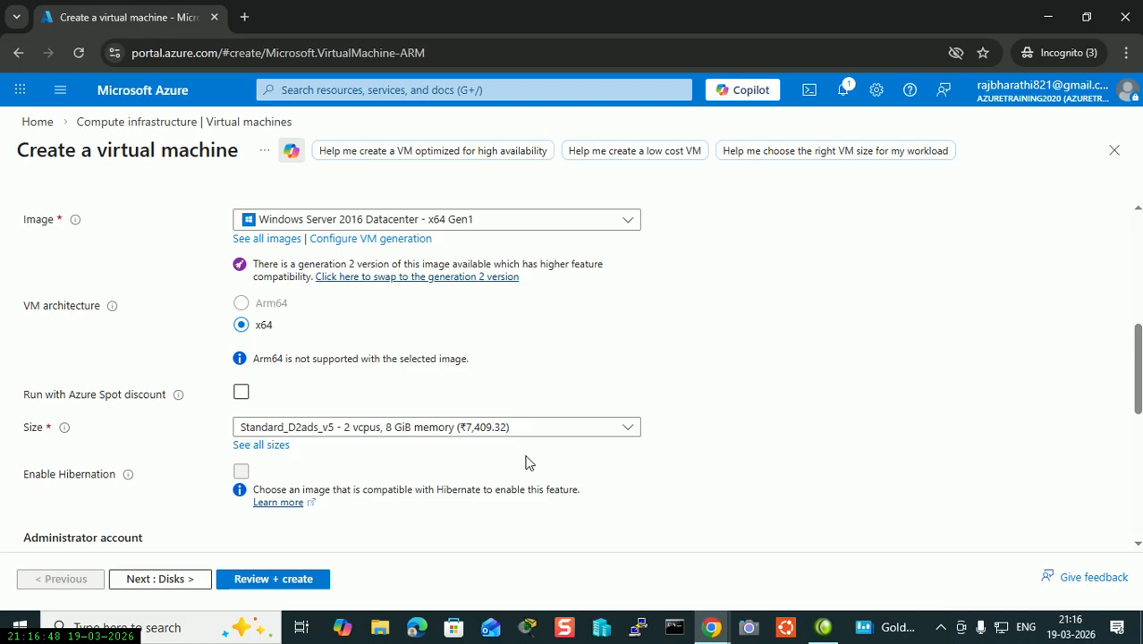
pyautogui.click(524, 428)
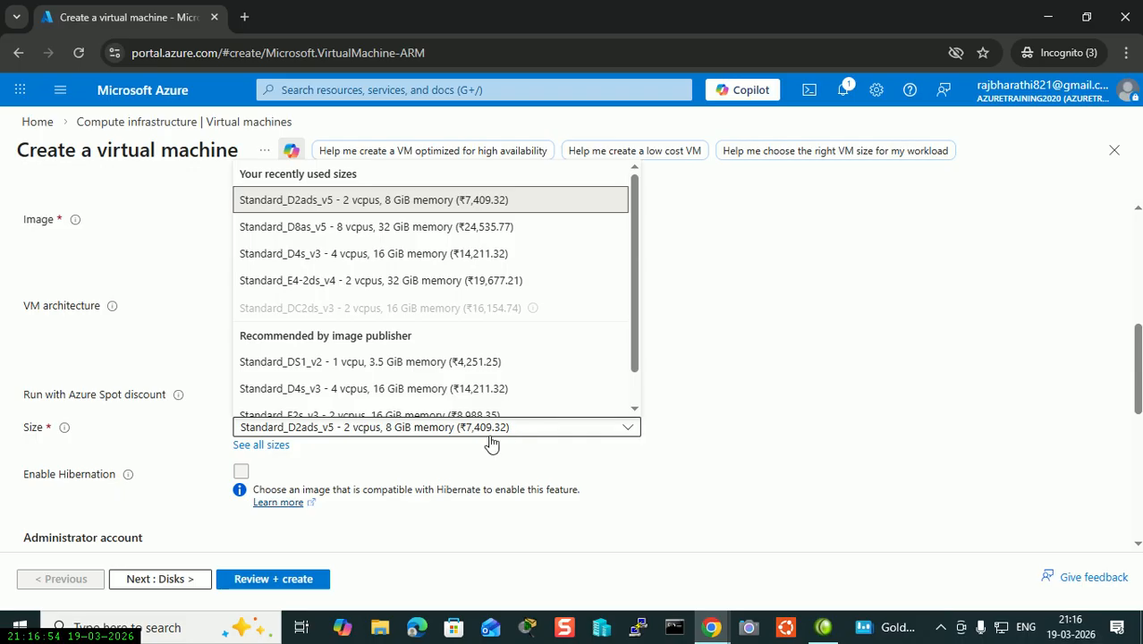
pyautogui.click(403, 369)
pyautogui.scroll(4, 783, 443)
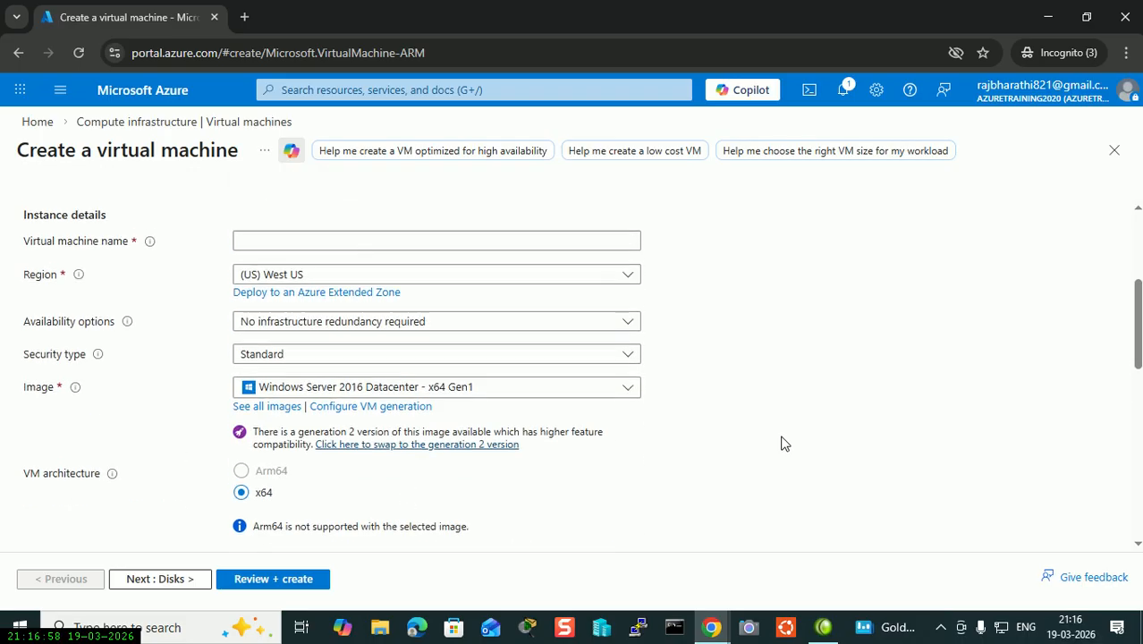
pyautogui.click(309, 408)
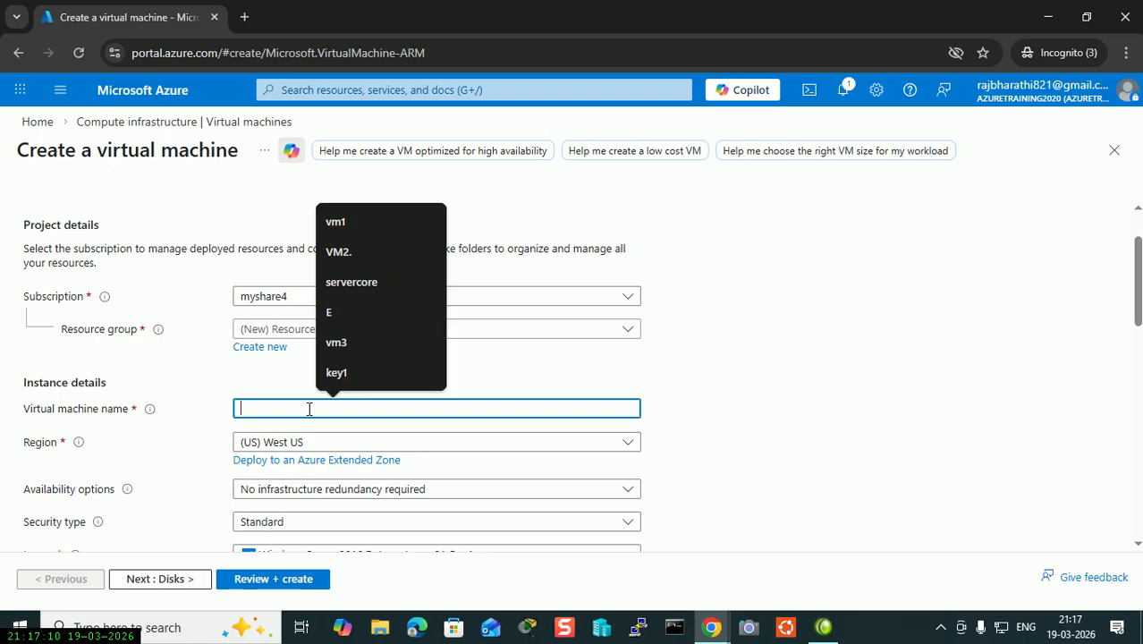
pyautogui.click(748, 362)
pyautogui.scroll(-8, 748, 362)
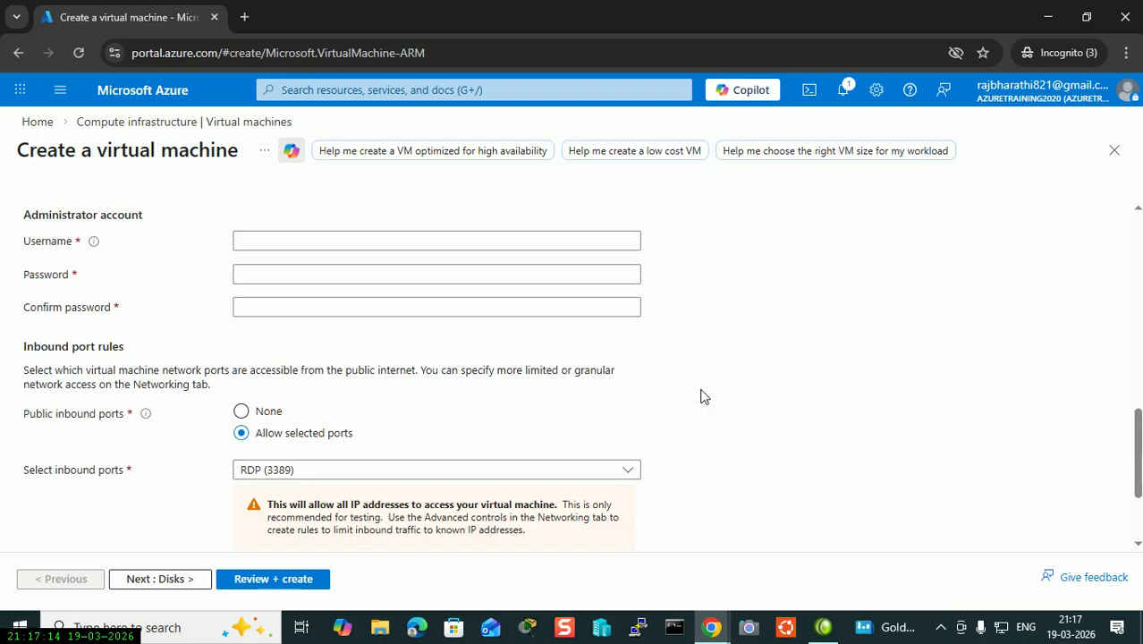
pyautogui.scroll(3, 703, 395)
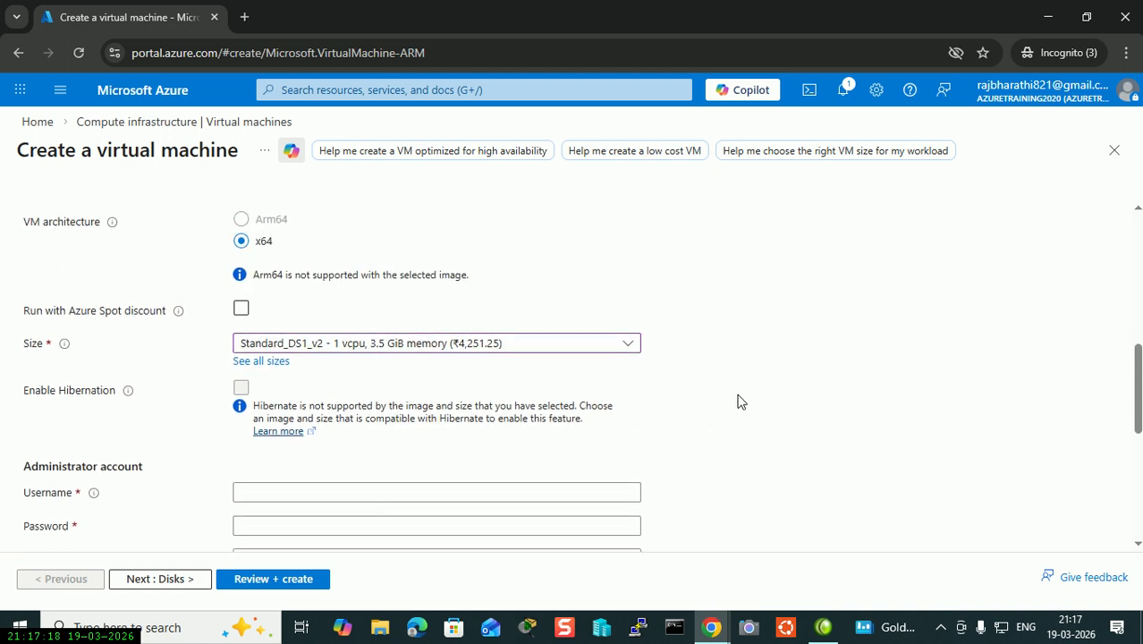
pyautogui.scroll(5, 739, 401)
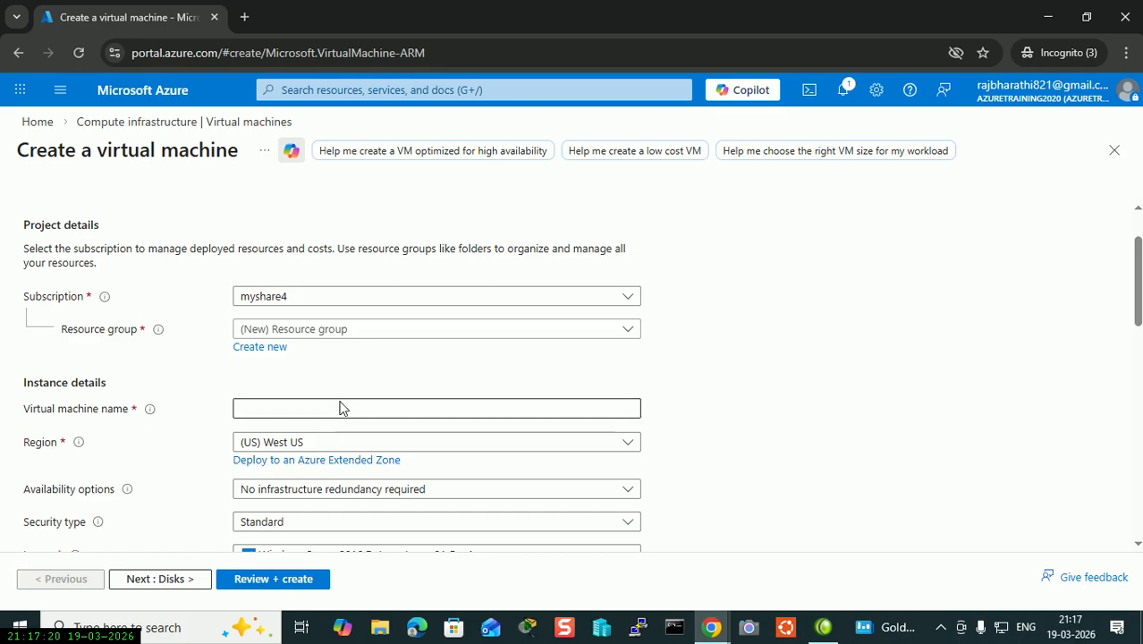
# Step: Create a new resource group named nestedRG for the virtual machine
pyautogui.click(270, 348)
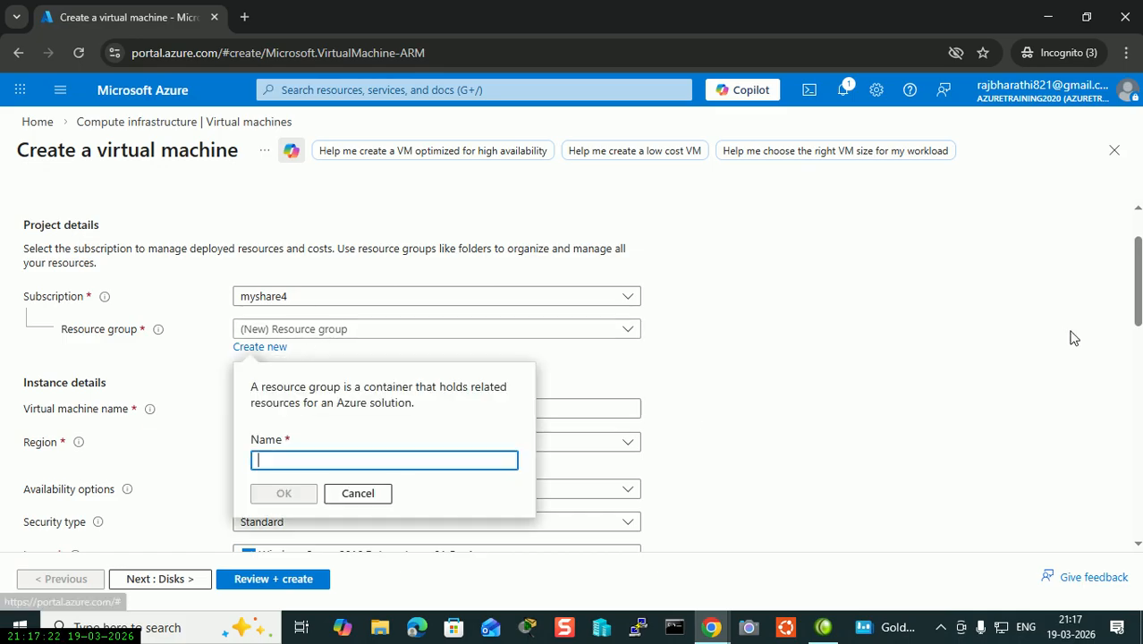
pyautogui.write('nested')
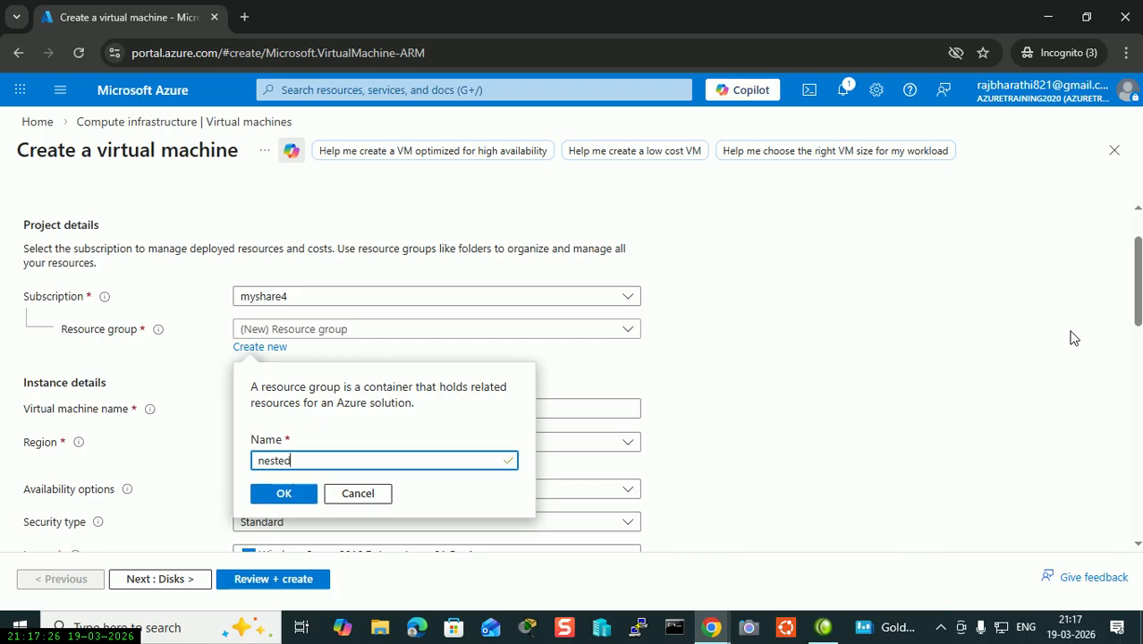
pyautogui.write('RG')
pyautogui.click(283, 496)
# Step: Name the virtual machine nestedvm
pyautogui.click(314, 411)
pyautogui.write('net')
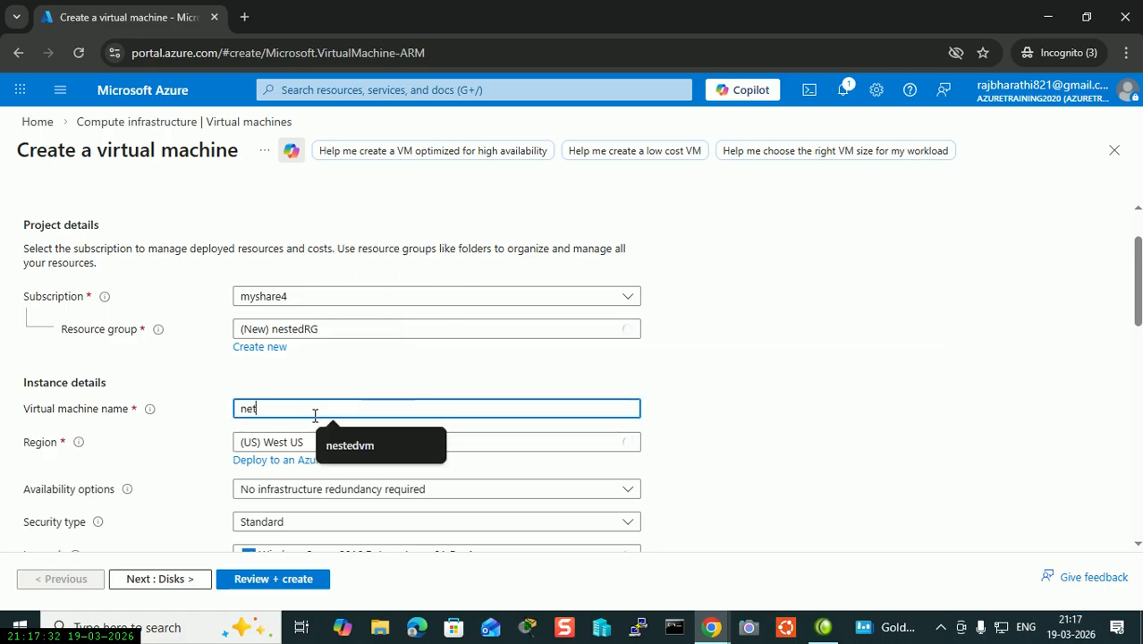
pyautogui.write('ed')
pyautogui.press('BackSpace')
pyautogui.press('BackSpace')
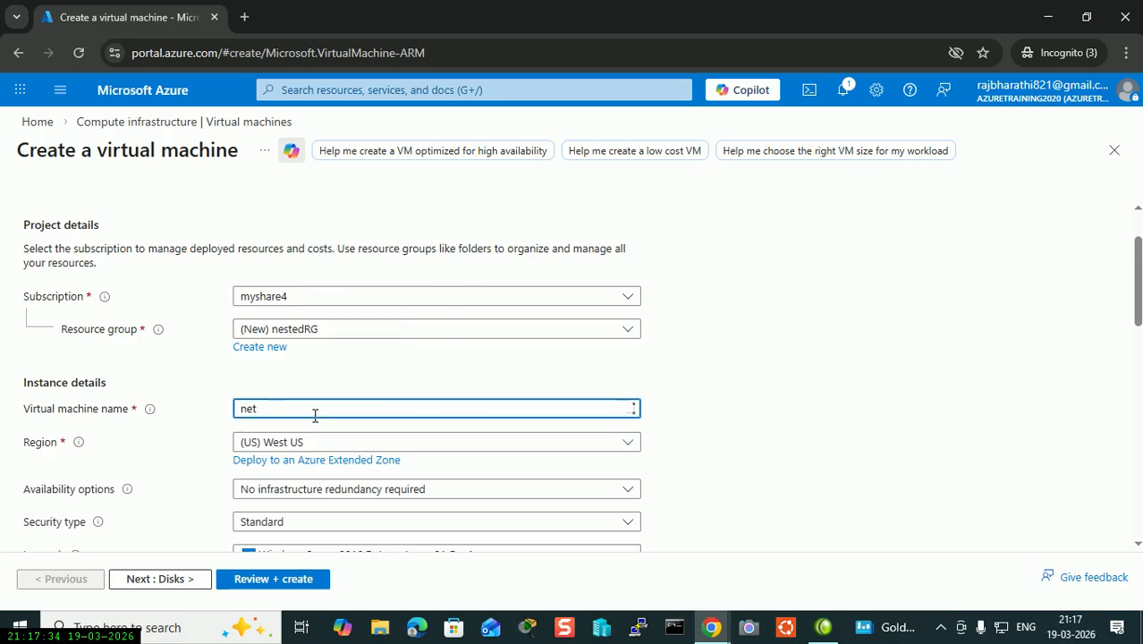
pyautogui.press('BackSpace')
pyautogui.write('stedv')
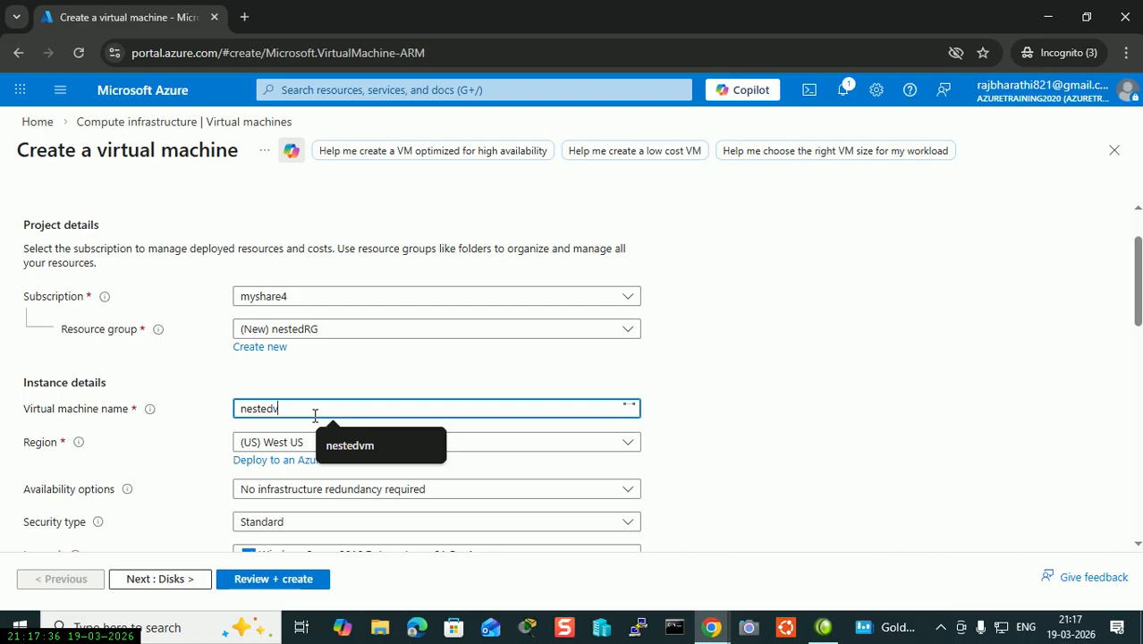
pyautogui.write('m')
# Step: Set the virtual machine's region to (US) West US 3
pyautogui.scroll(-1, 315, 414)
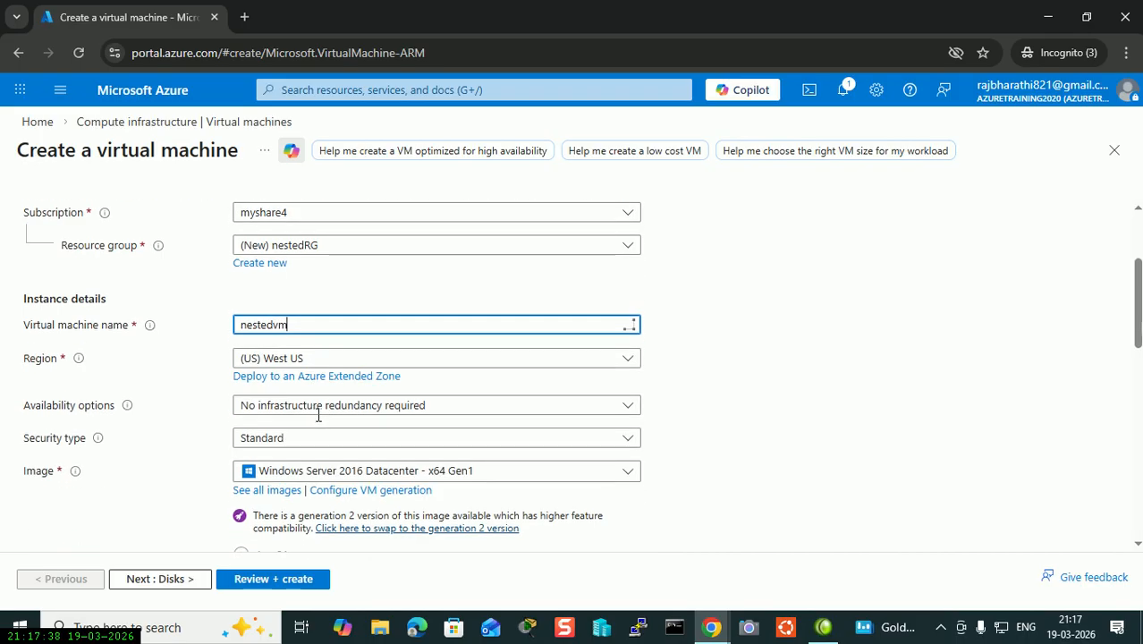
pyautogui.click(380, 357)
pyautogui.scroll(-5, 486, 524)
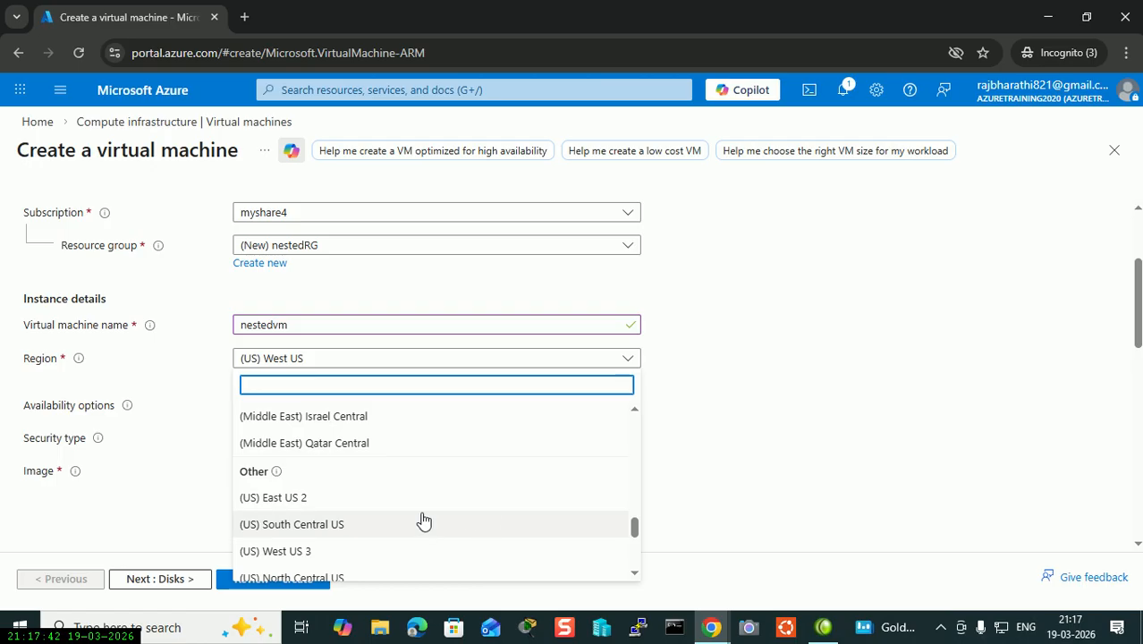
pyautogui.click(359, 553)
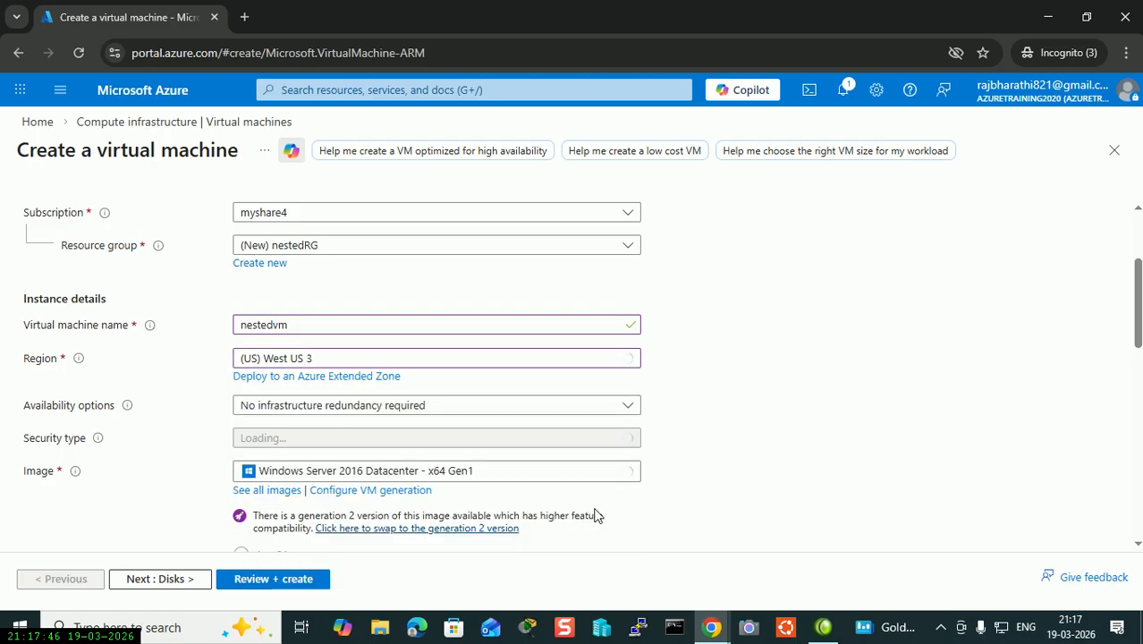
# Step: Set the availability options to No infrastructure redundancy required
pyautogui.scroll(-1, 595, 511)
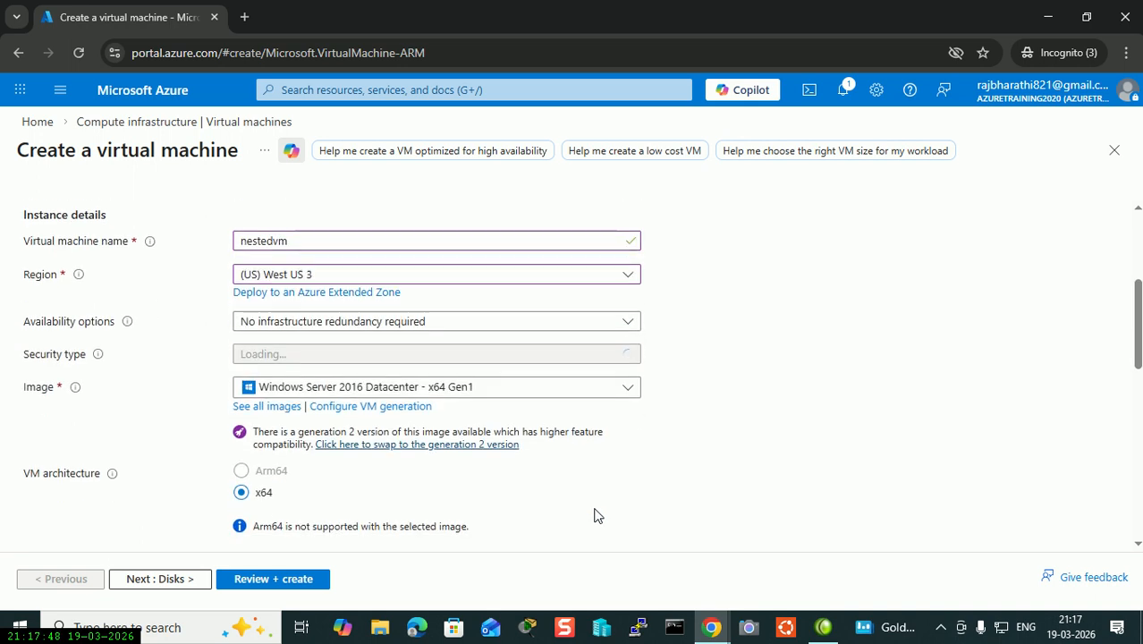
pyautogui.scroll(-1, 476, 376)
pyautogui.scroll(1, 475, 376)
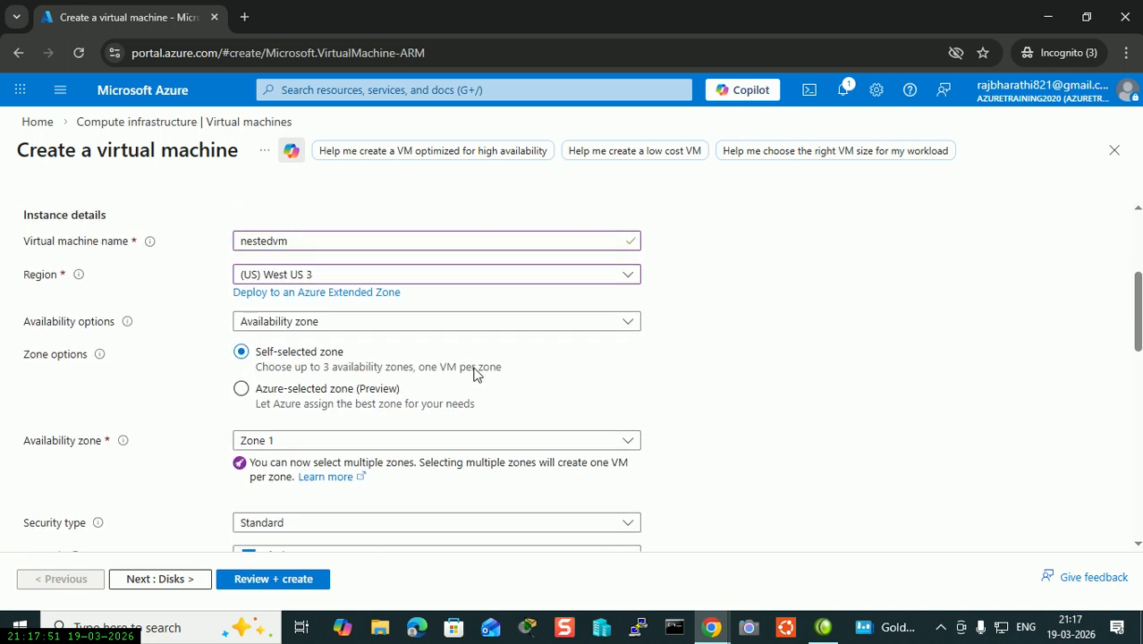
pyautogui.click(382, 335)
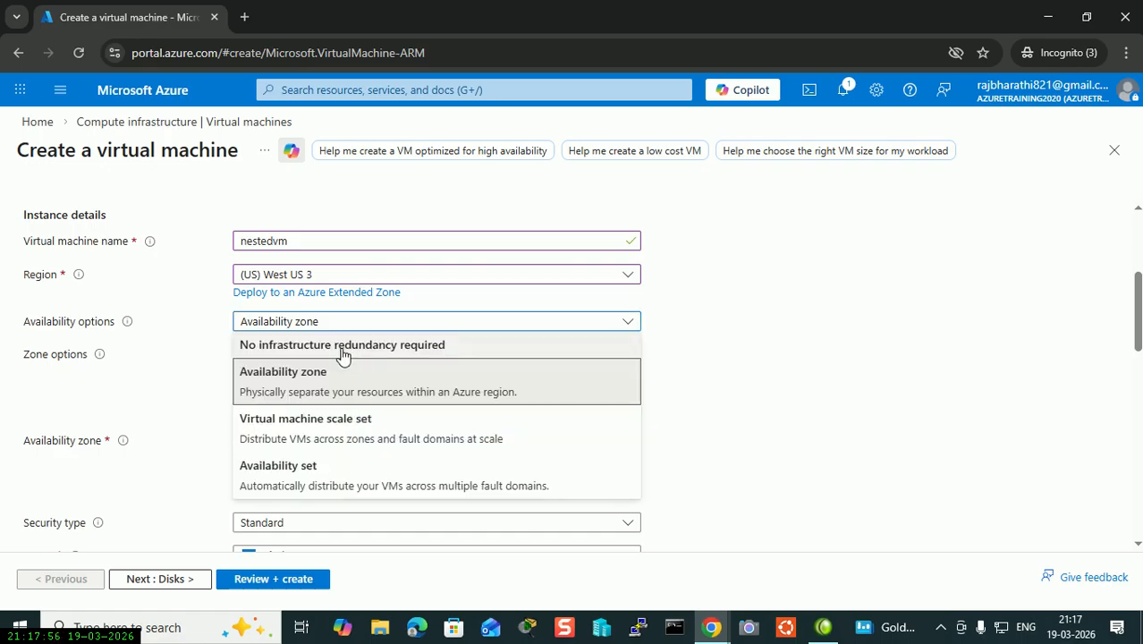
pyautogui.click(343, 351)
# Step: Set the administrator account's username to azureadmin
pyautogui.scroll(-1, 663, 411)
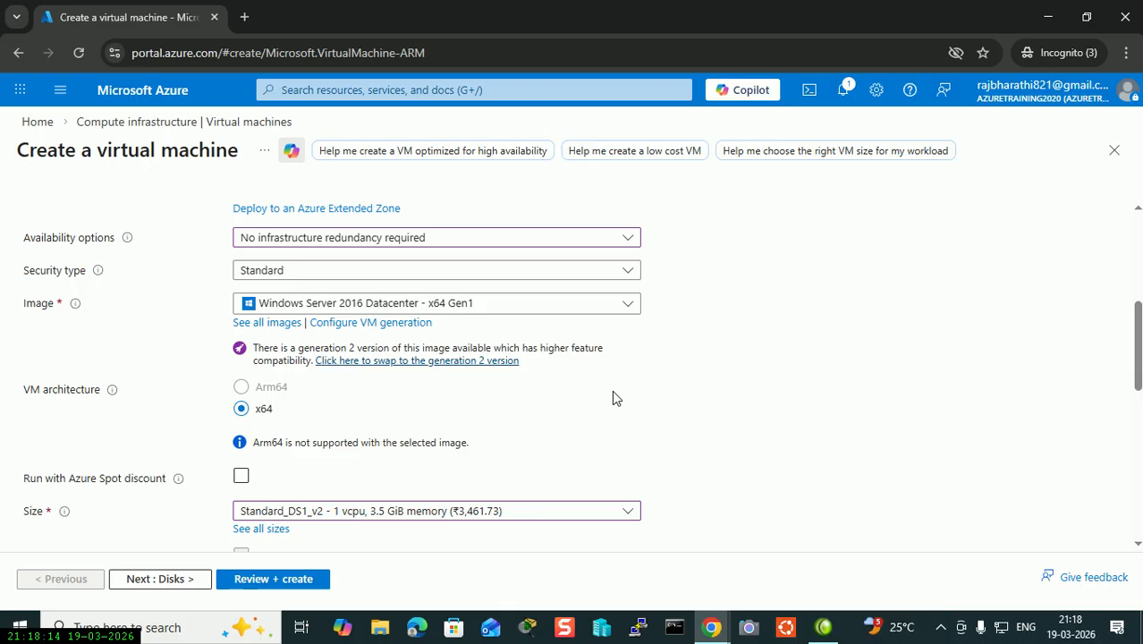
pyautogui.scroll(-1, 614, 396)
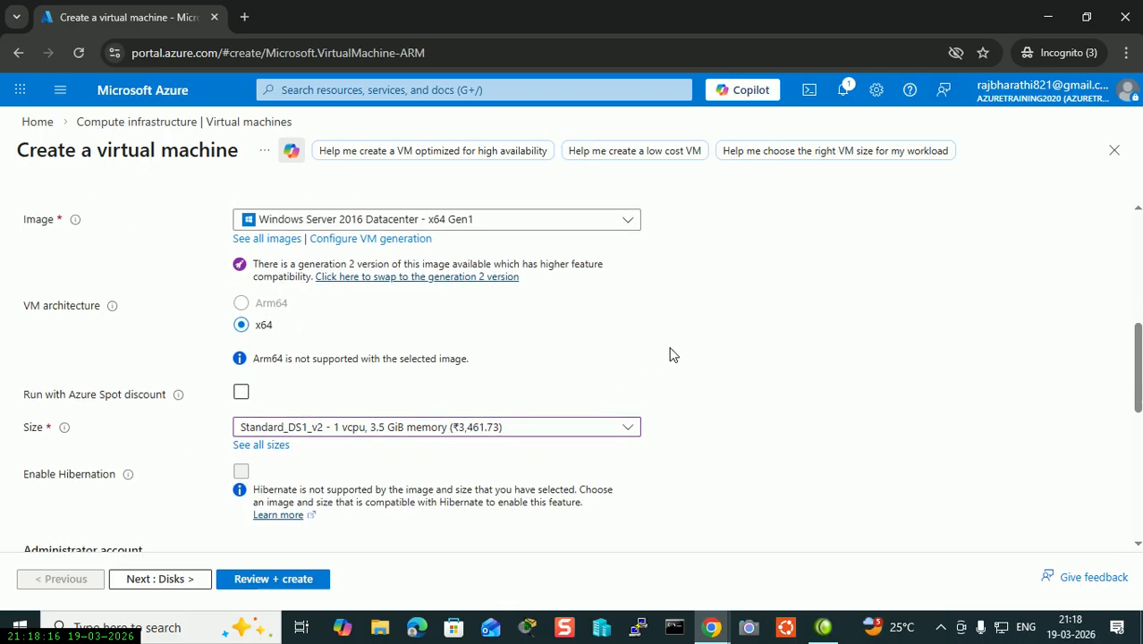
pyautogui.scroll(-1, 673, 355)
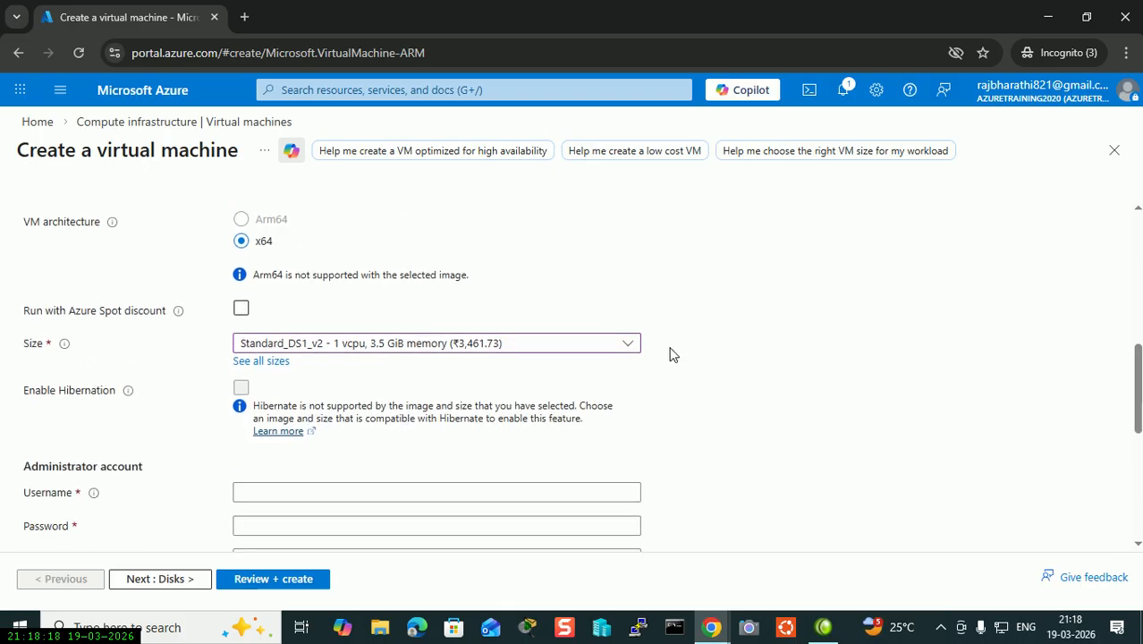
pyautogui.click(299, 491)
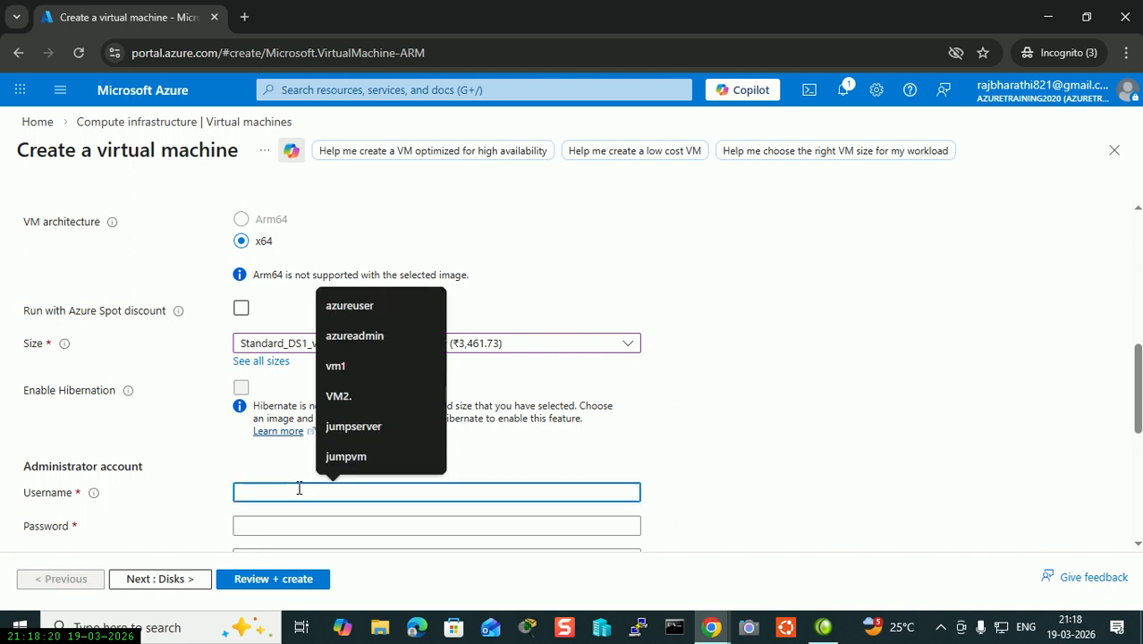
pyautogui.click(585, 454)
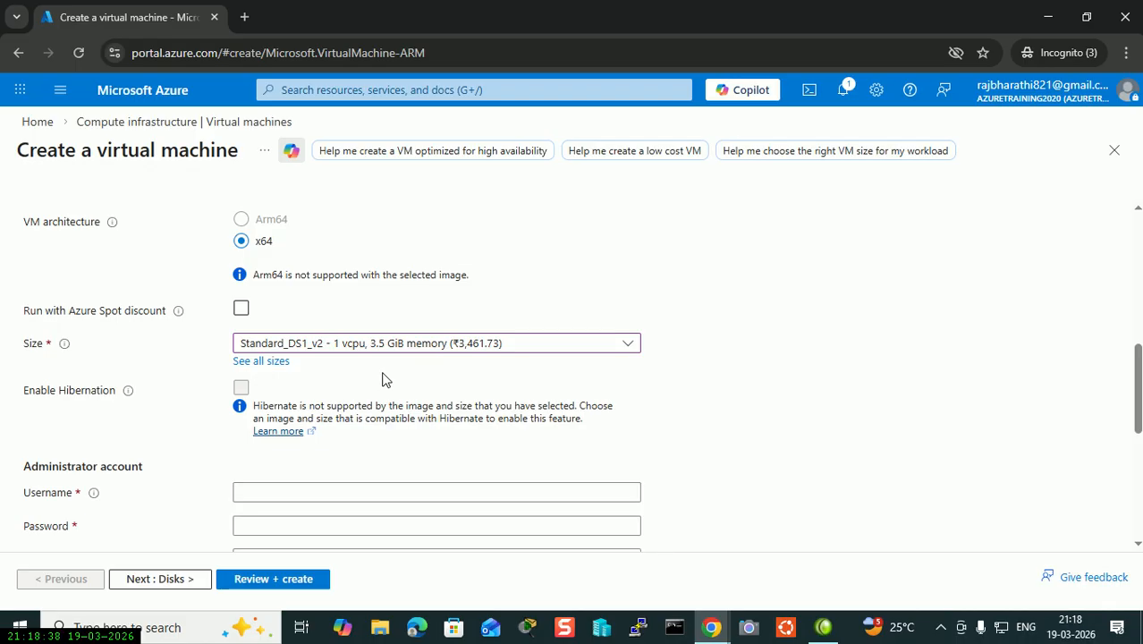
pyautogui.click(311, 492)
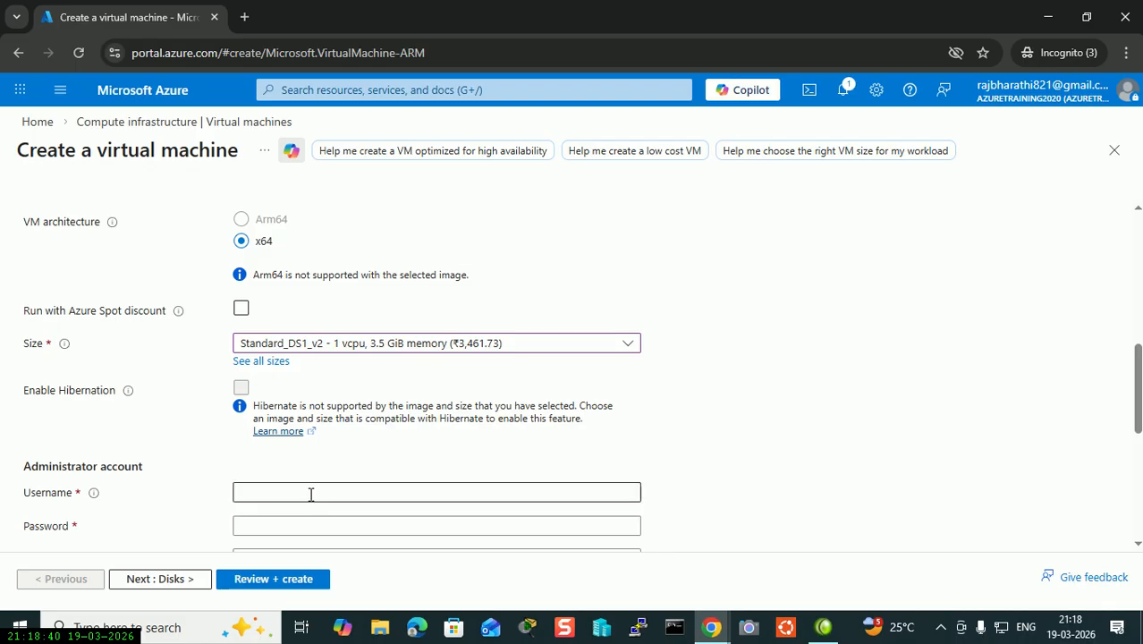
pyautogui.write('az')
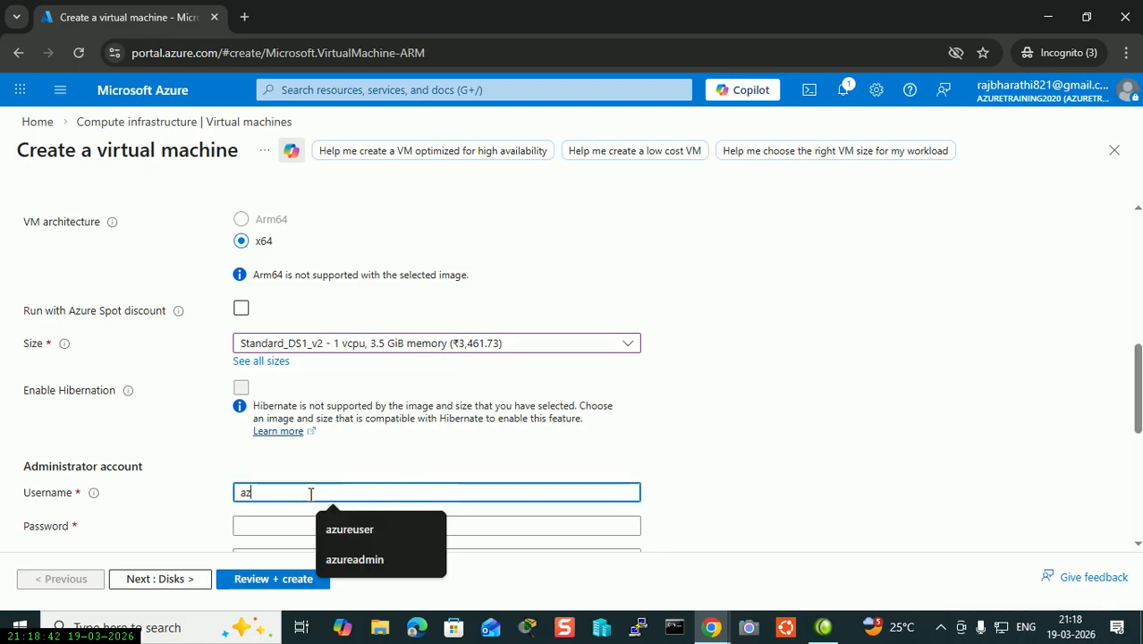
pyautogui.write('ureadmin')
pyautogui.press('Tab')
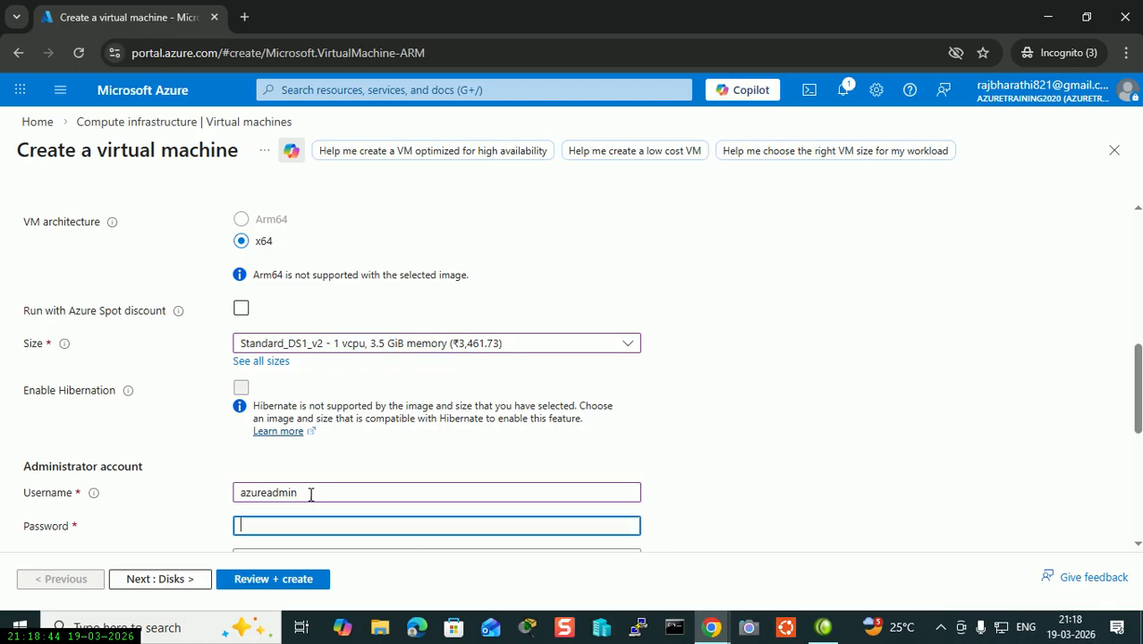
# Step: Enter the administrator account's password and repeat it in the password confirmation field
pyautogui.scroll(-1, 311, 493)
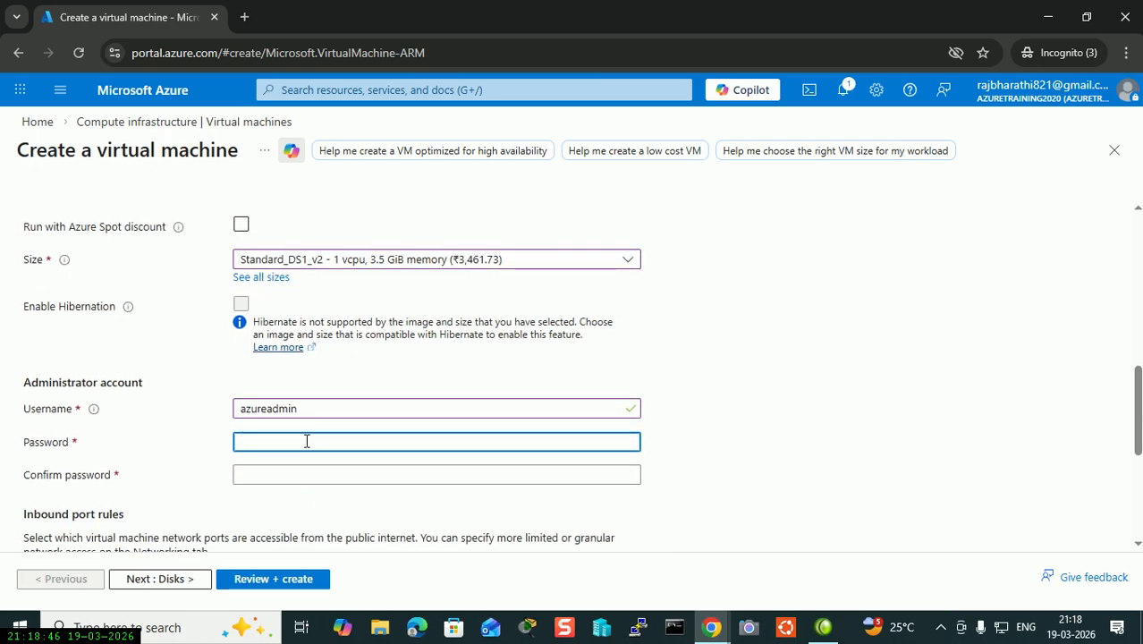
pyautogui.write('••••••••••••')
pyautogui.press('Tab')
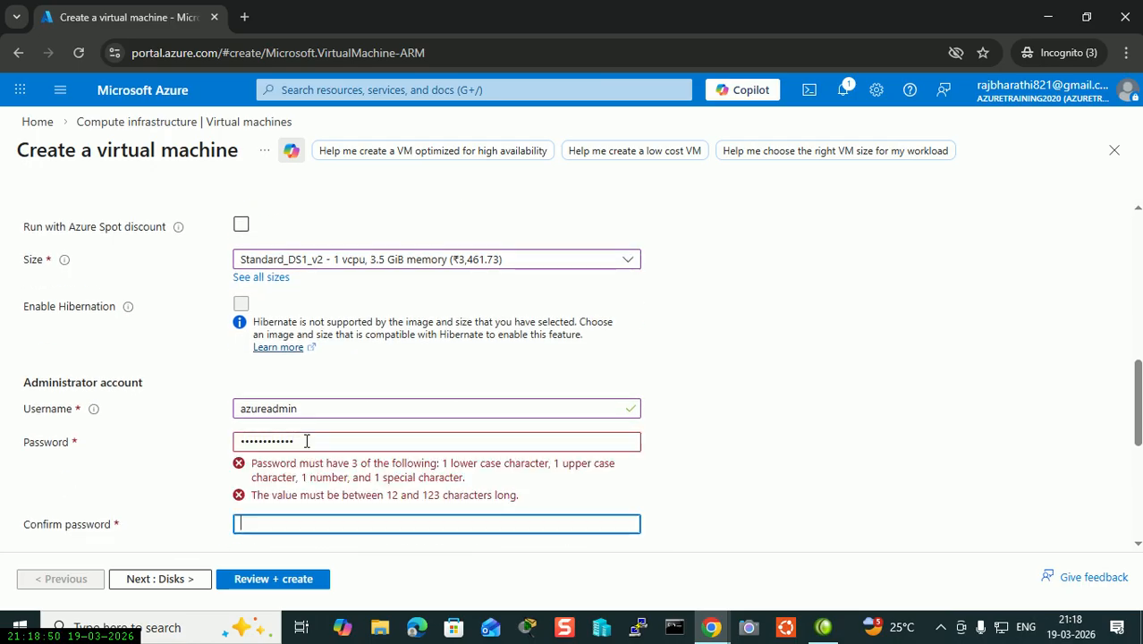
pyautogui.write('••••••••')
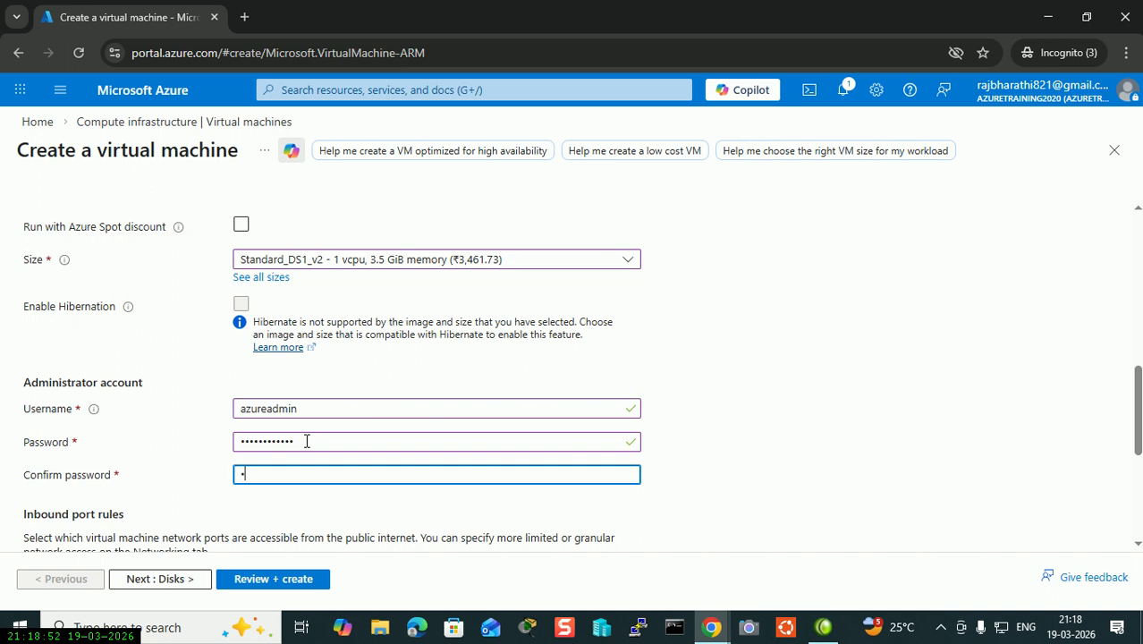
pyautogui.write('••••')
pyautogui.scroll(-1, 447, 429)
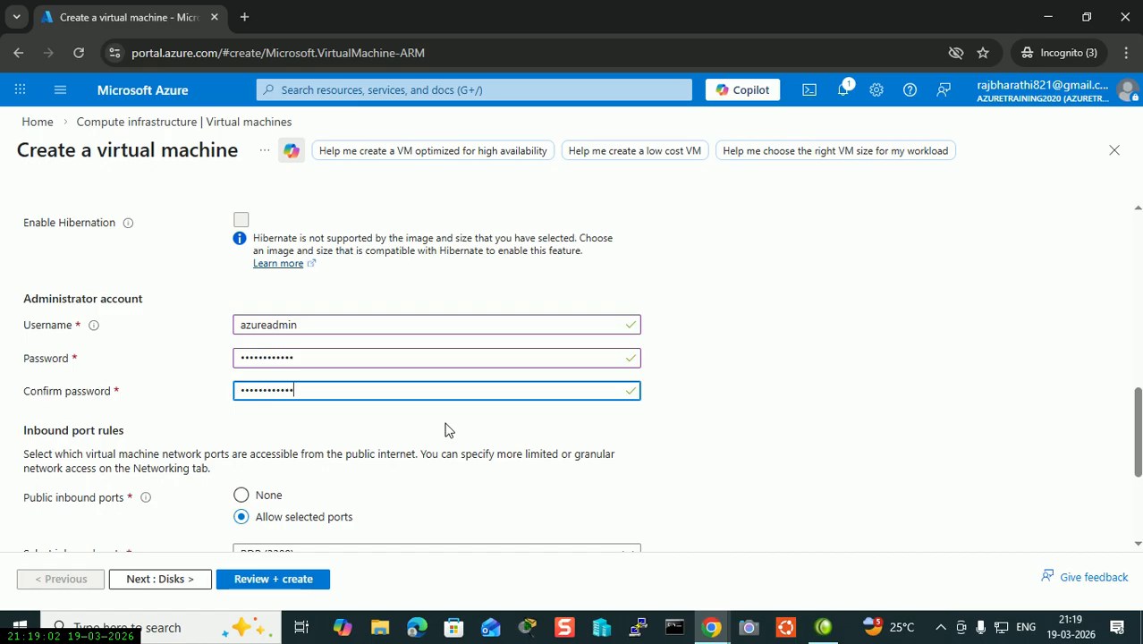
pyautogui.scroll(-3, 448, 429)
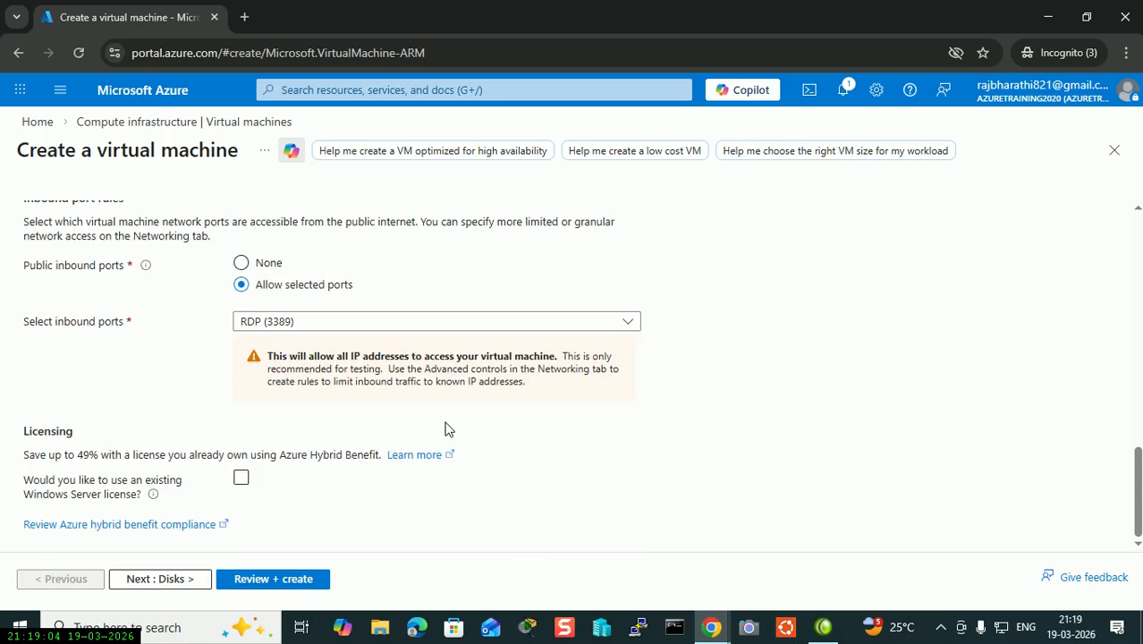
pyautogui.scroll(4, 448, 430)
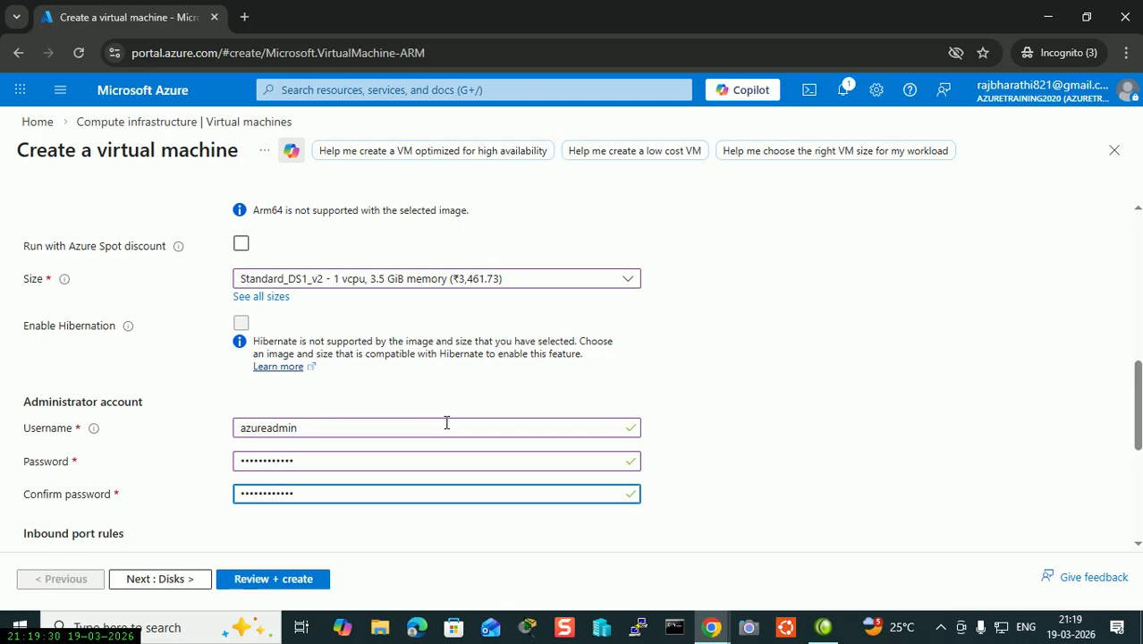
# Step: Check the basic settings of nestedvm, validate the configuration and create the virtual machine
pyautogui.scroll(10, 447, 422)
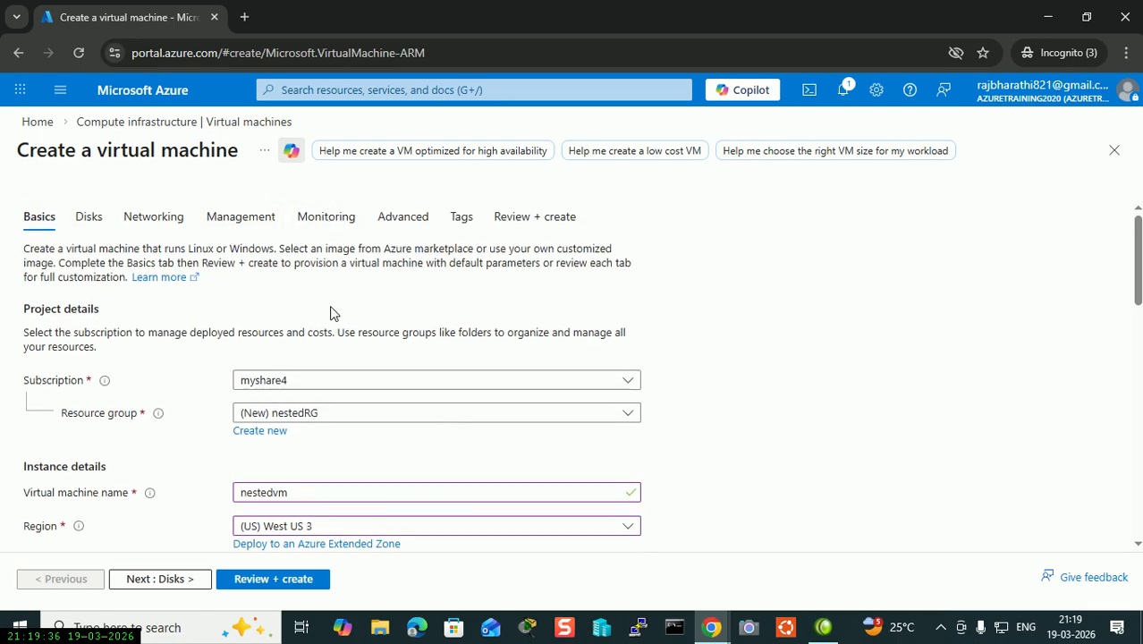
pyautogui.scroll(-2, 331, 312)
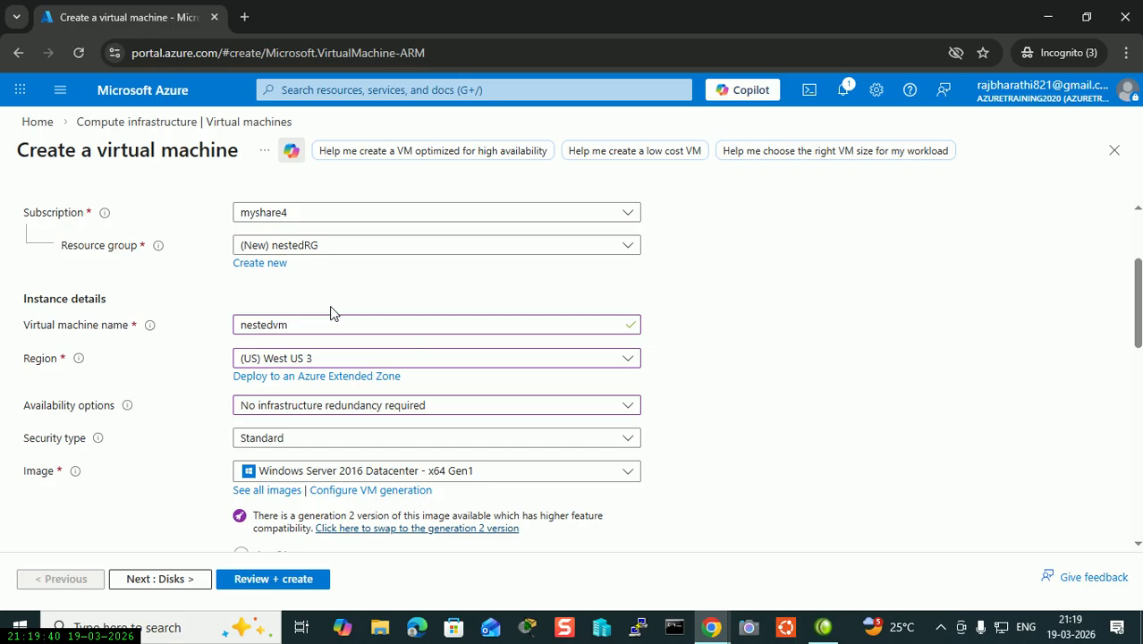
pyautogui.scroll(-1, 330, 312)
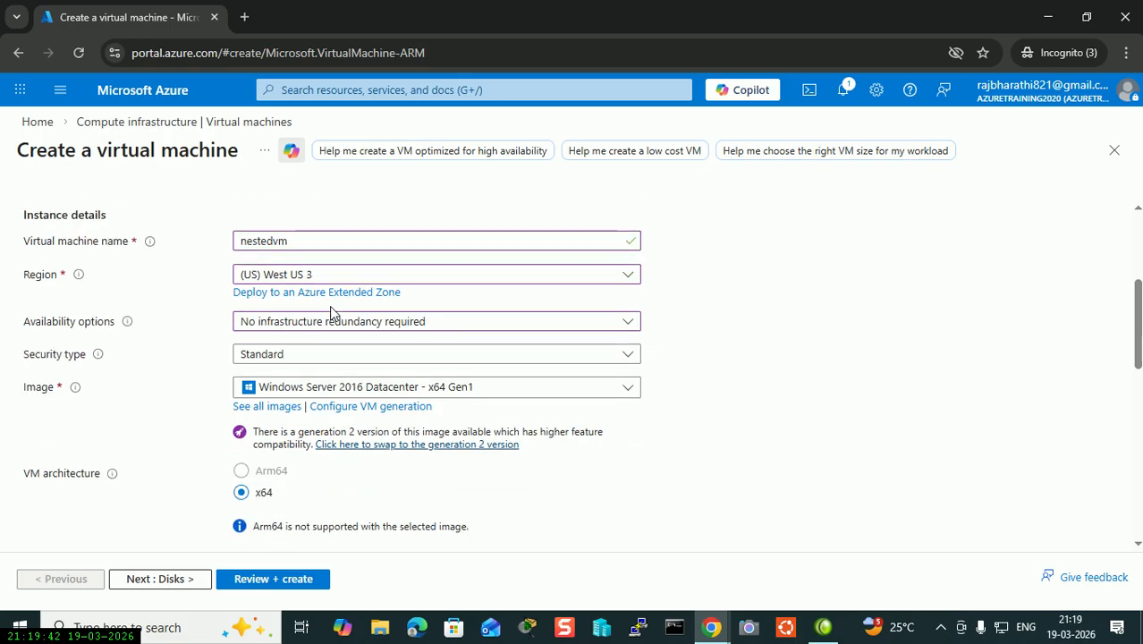
pyautogui.scroll(-1, 331, 311)
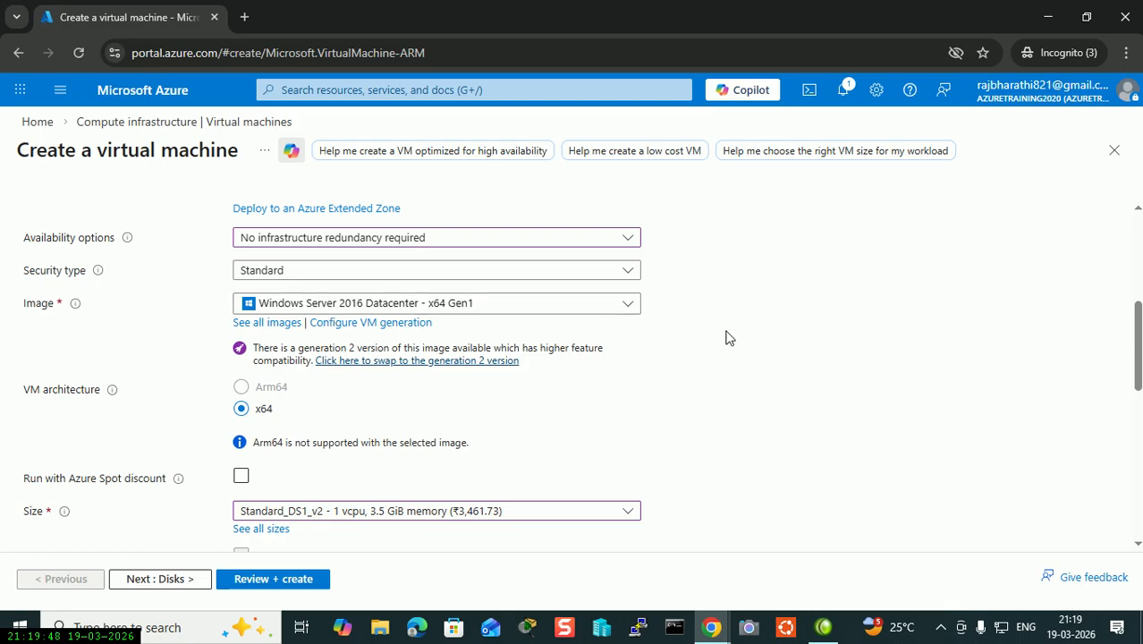
pyautogui.scroll(-1, 725, 337)
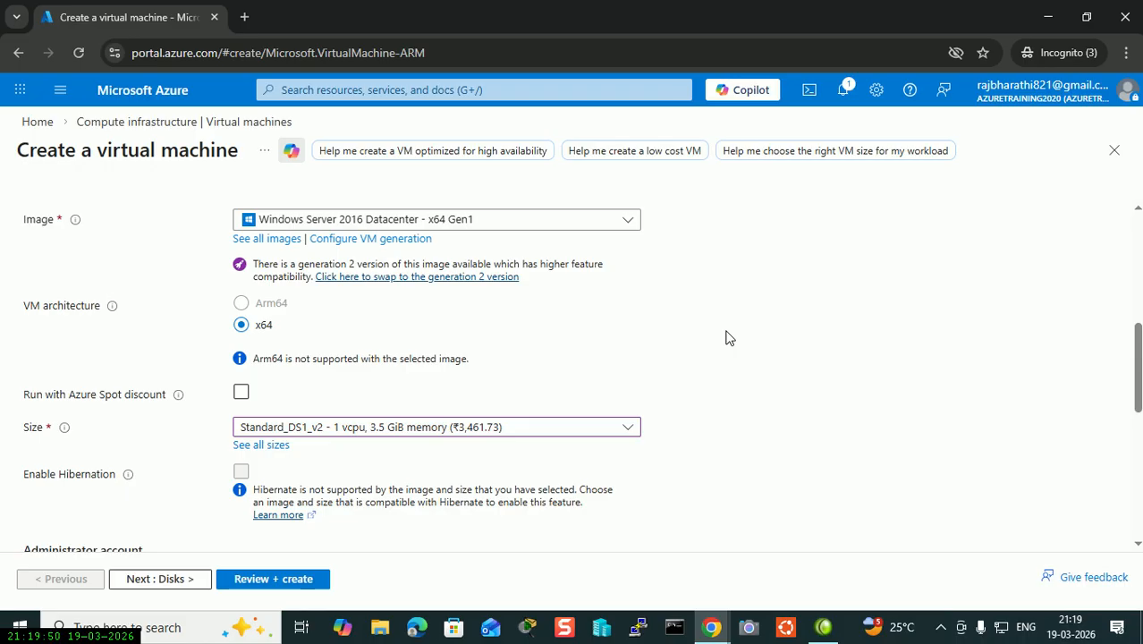
pyautogui.click(288, 586)
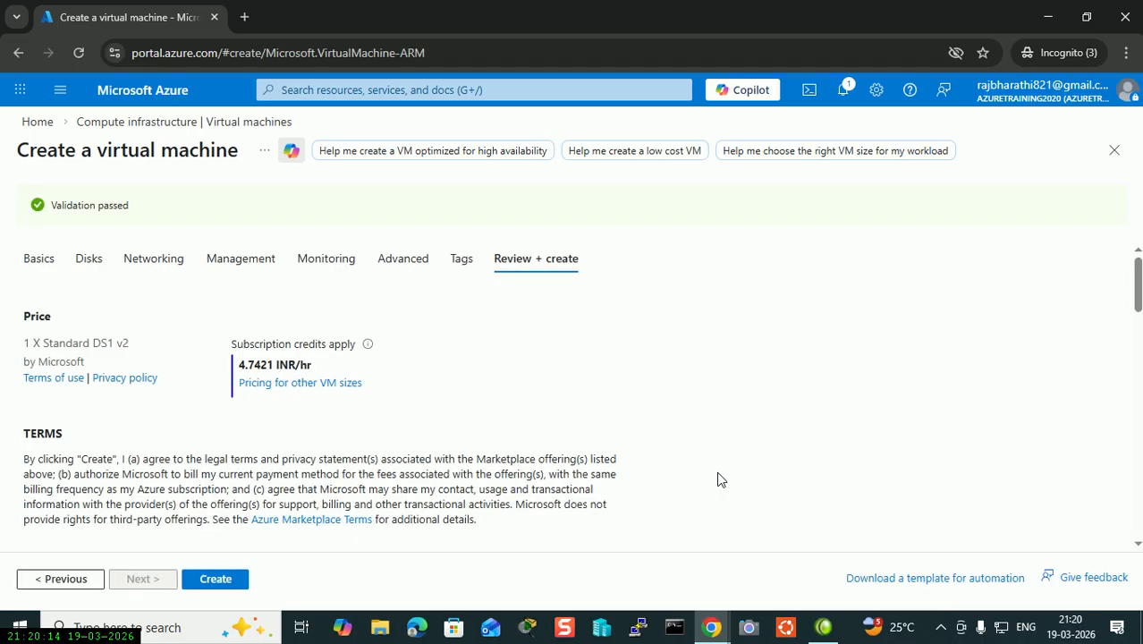
pyautogui.scroll(-1, 720, 479)
pyautogui.click(230, 583)
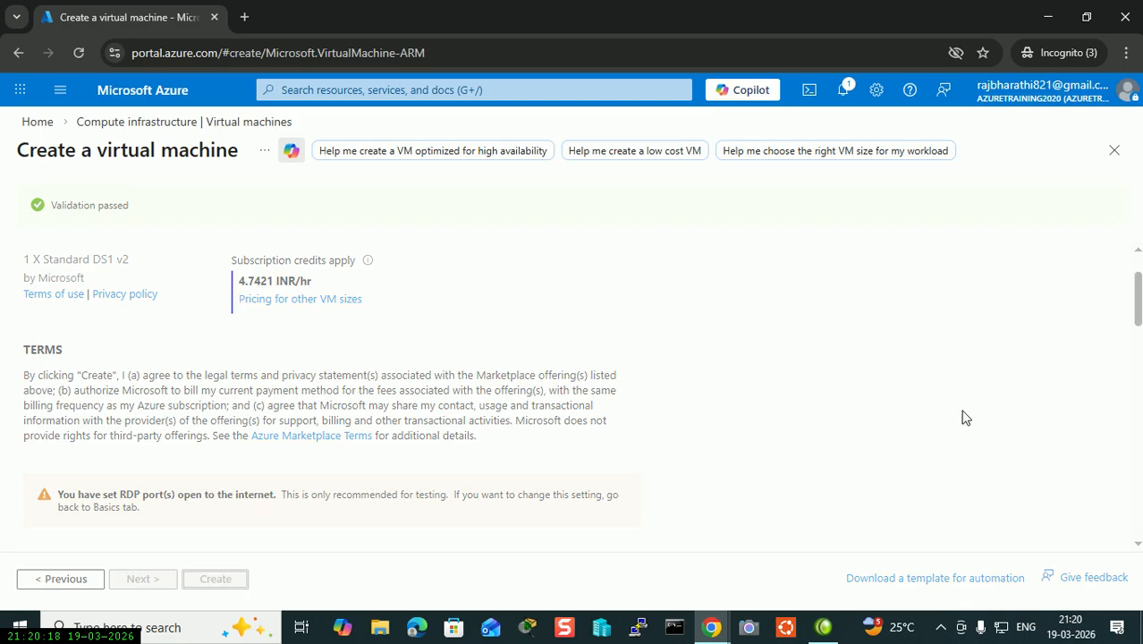
# Step: Dismiss the remaining-credit notification and show the list of virtual machines without the notifications
pyautogui.click(843, 91)
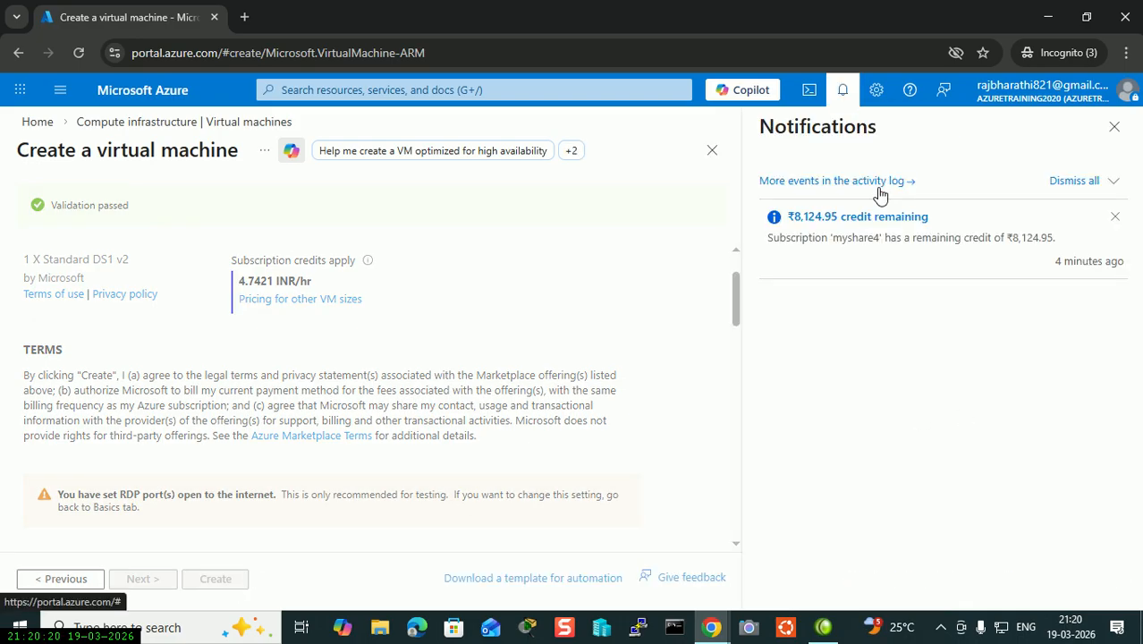
pyautogui.click(1114, 217)
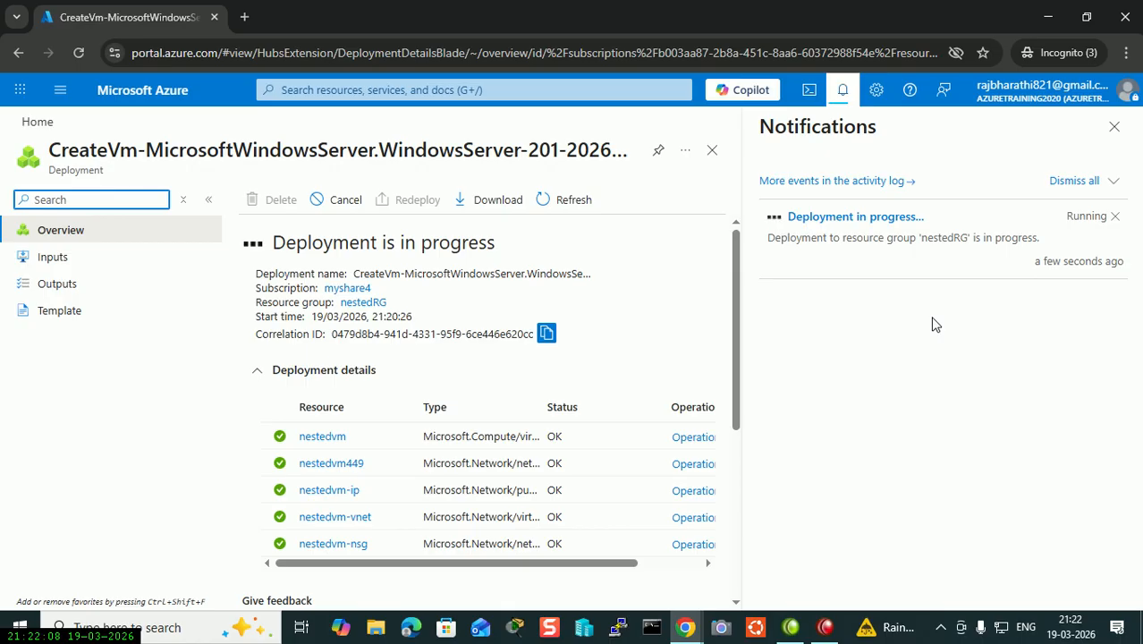
pyautogui.click(61, 91)
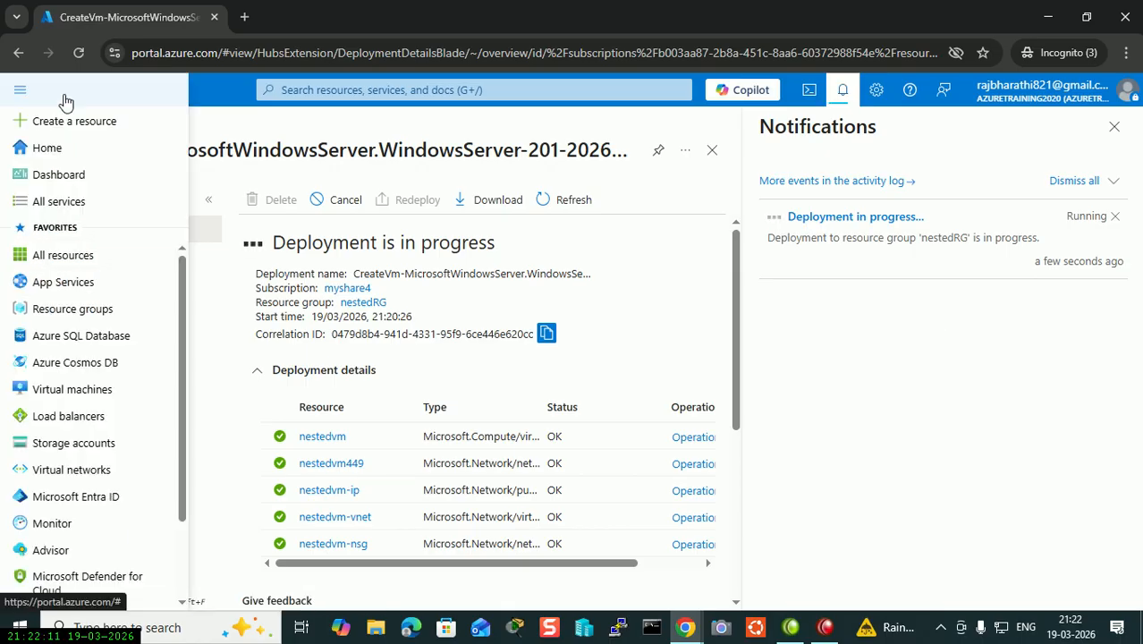
pyautogui.click(94, 390)
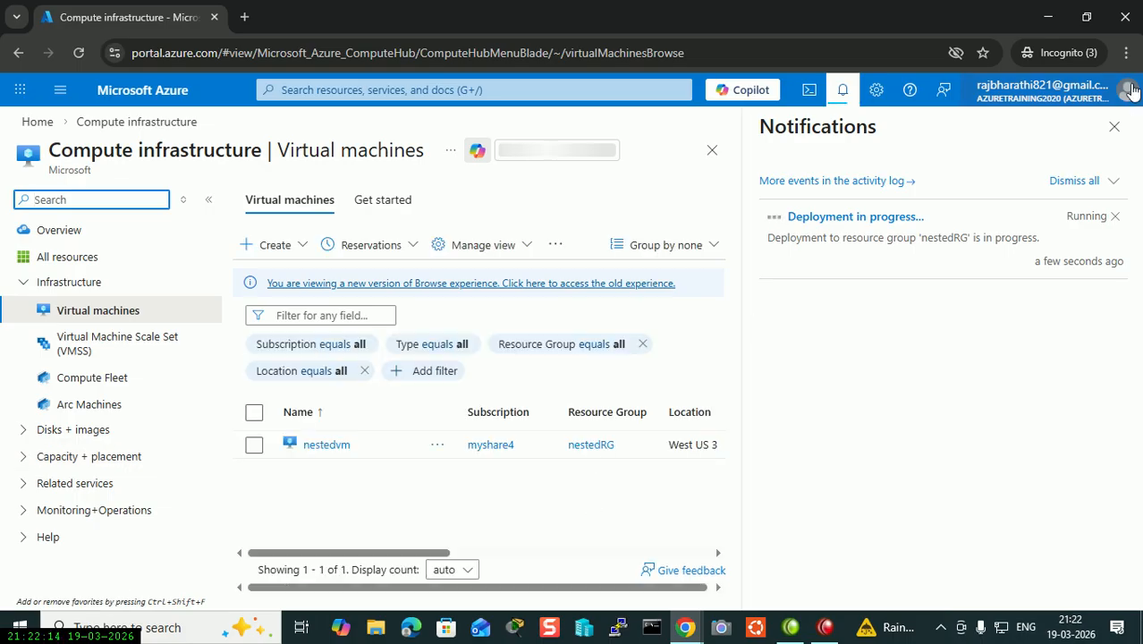
pyautogui.click(1113, 126)
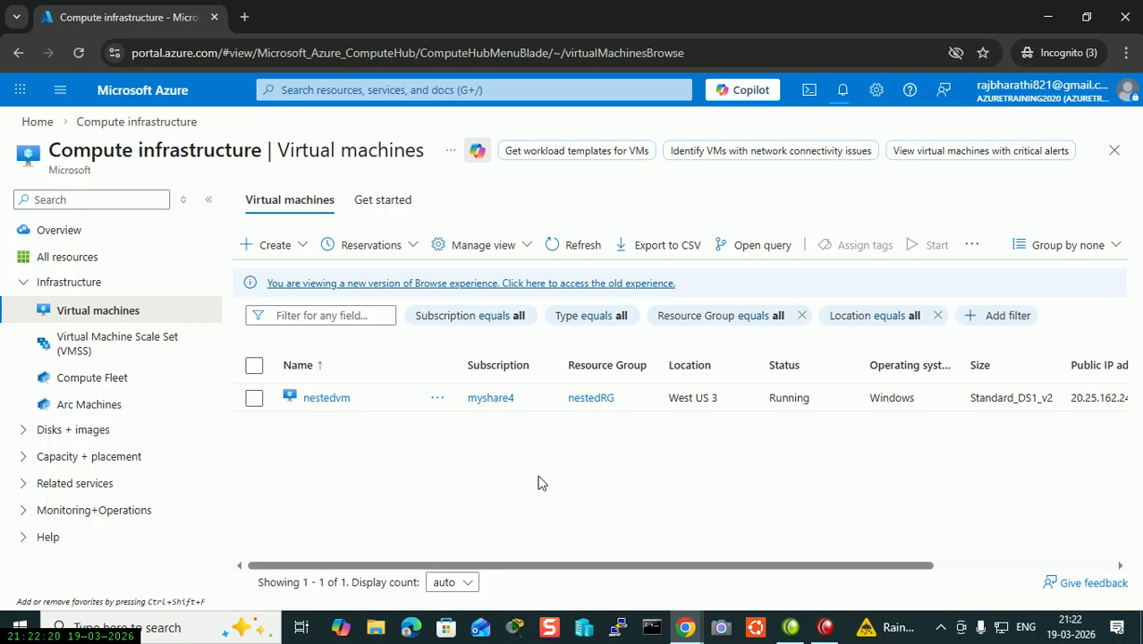
# Step: Open the overview of nestedvm and copy its primary NIC public IP address
pyautogui.click(326, 400)
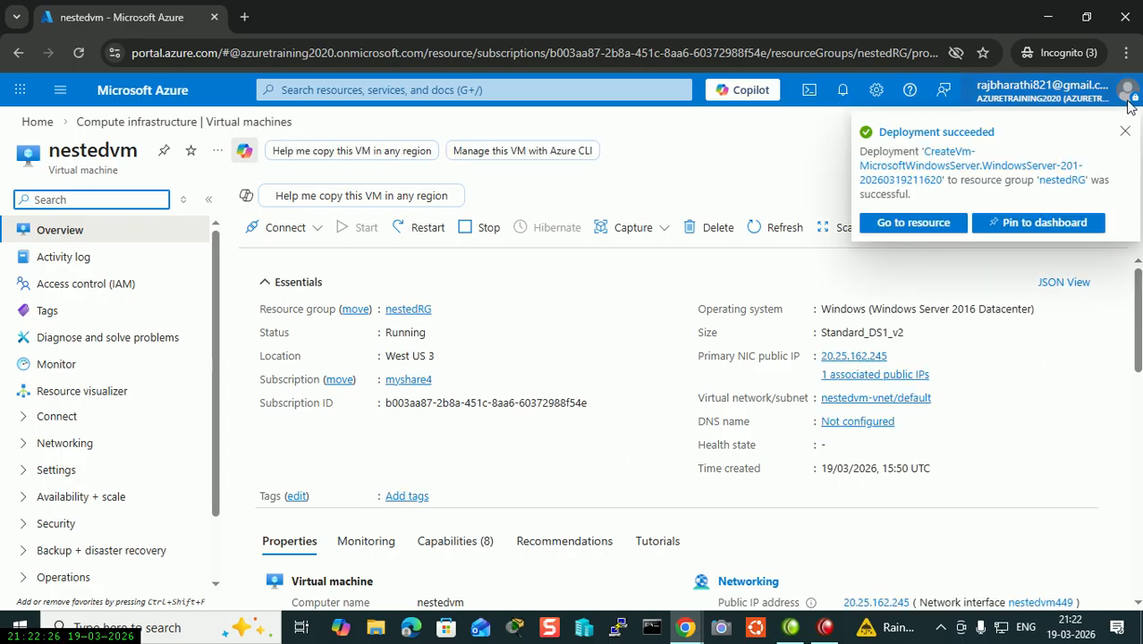
pyautogui.click(1125, 132)
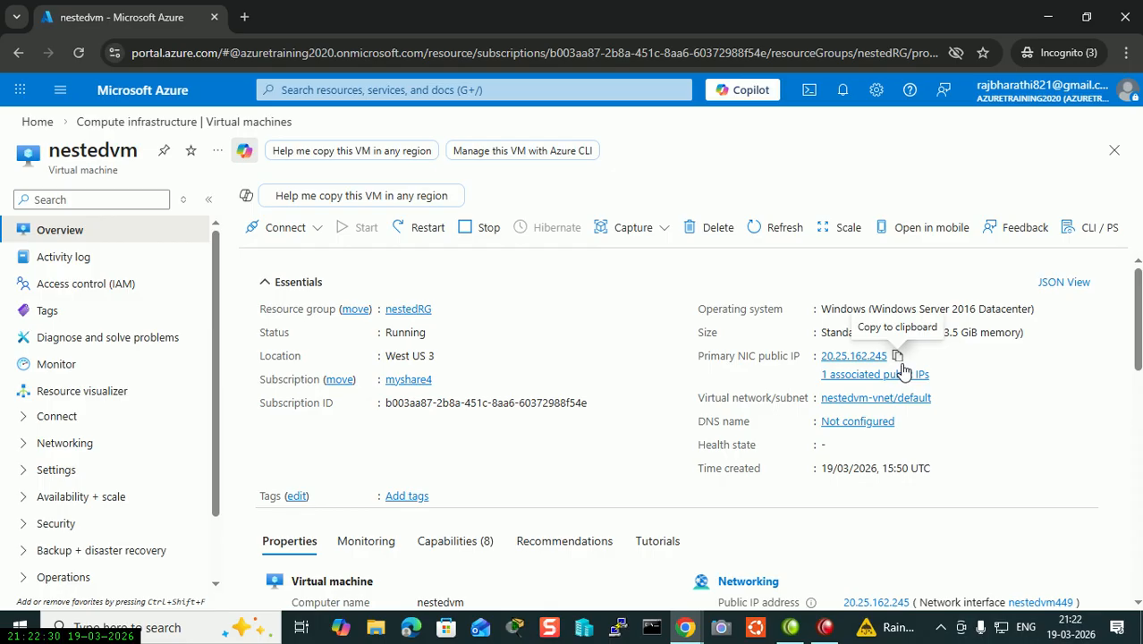
pyautogui.click(898, 357)
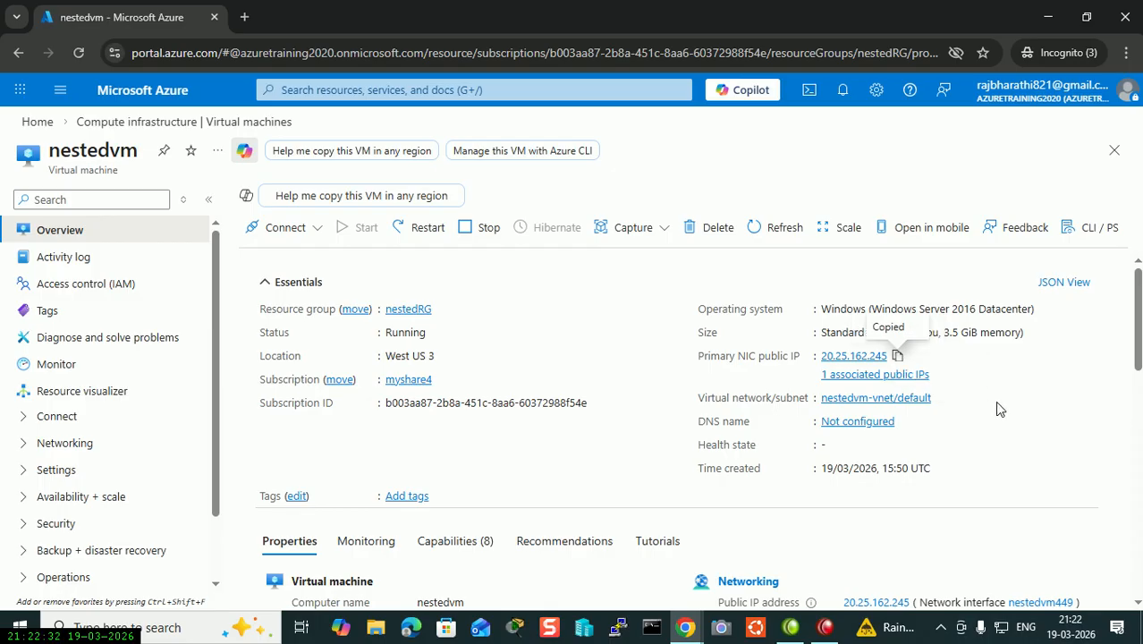
# Step: Switch to Windows PowerShell and run mstsc to start Remote Desktop Connection
pyautogui.press('super+r')
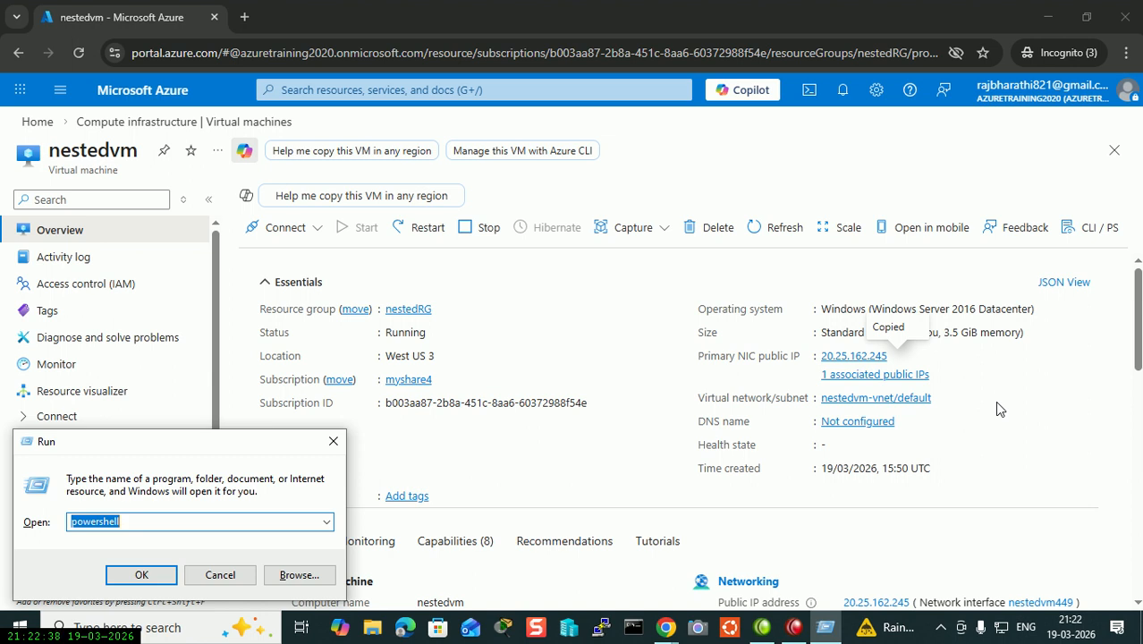
pyautogui.press('Return')
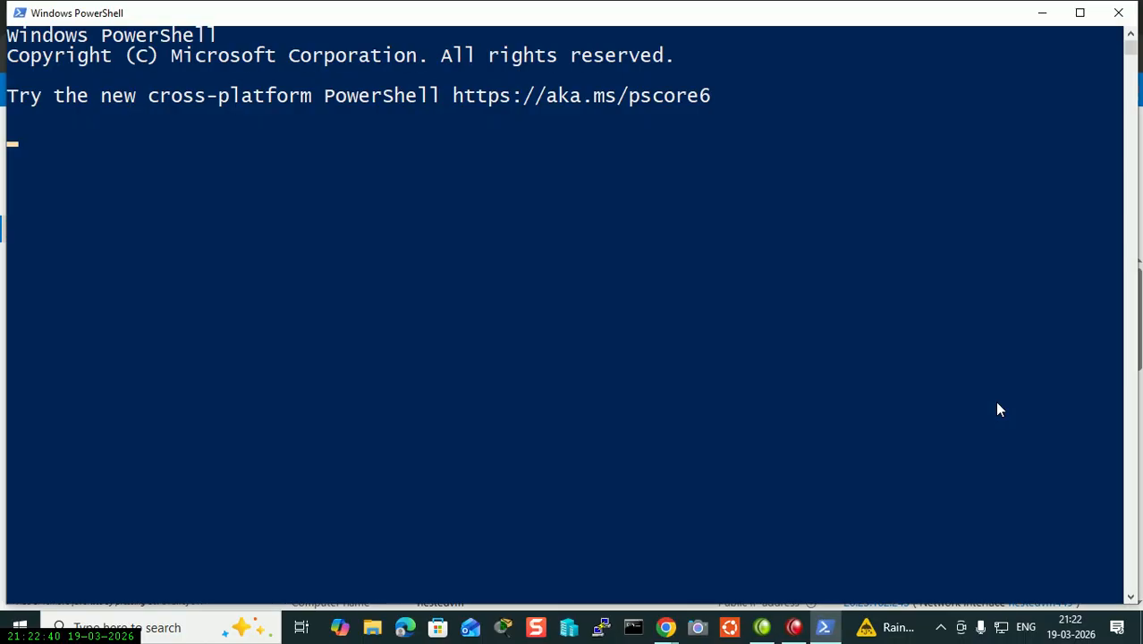
pyautogui.write('mstsc')
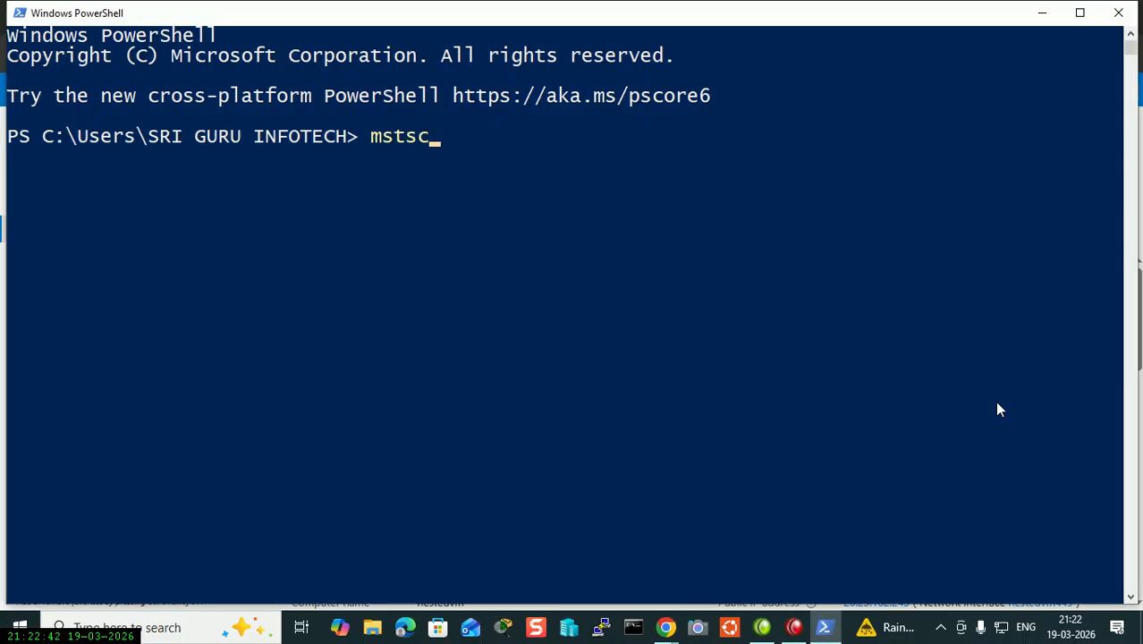
pyautogui.press('Return')
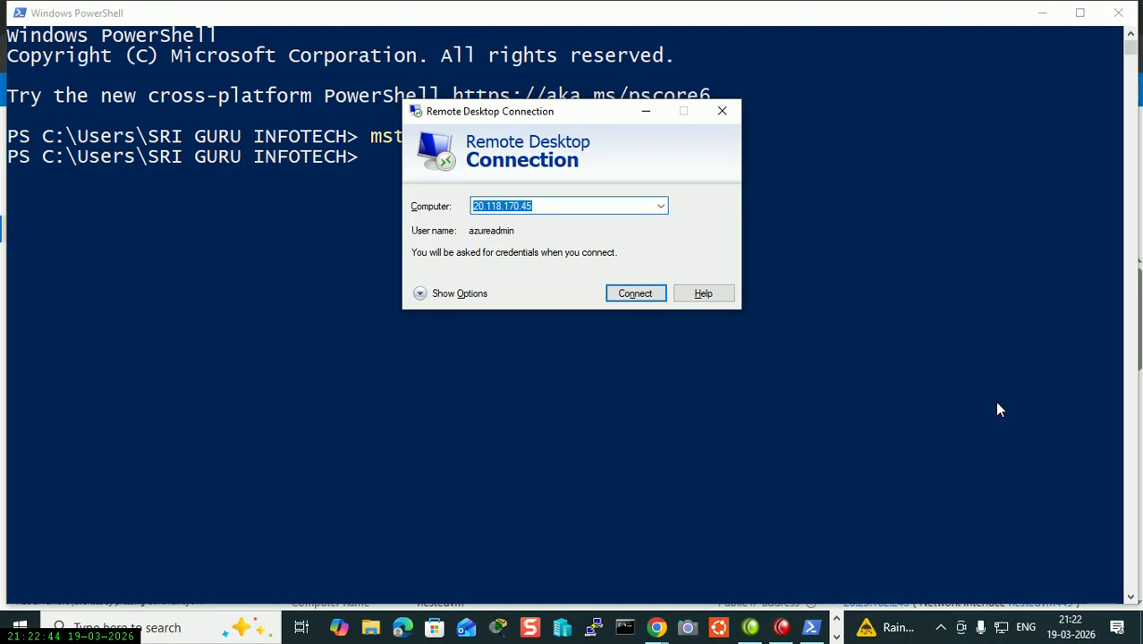
# Step: Start a remote desktop connection to 20.25.162.245 and confirm that the remote connection is trusted
pyautogui.hotkey('ctrl', 'v')
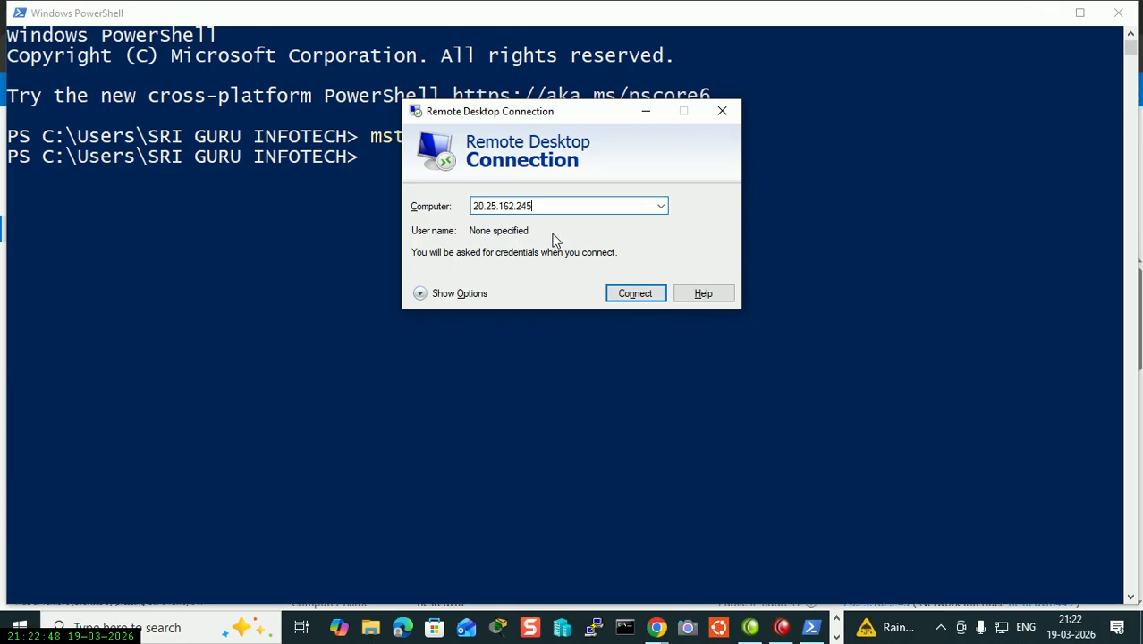
pyautogui.click(632, 298)
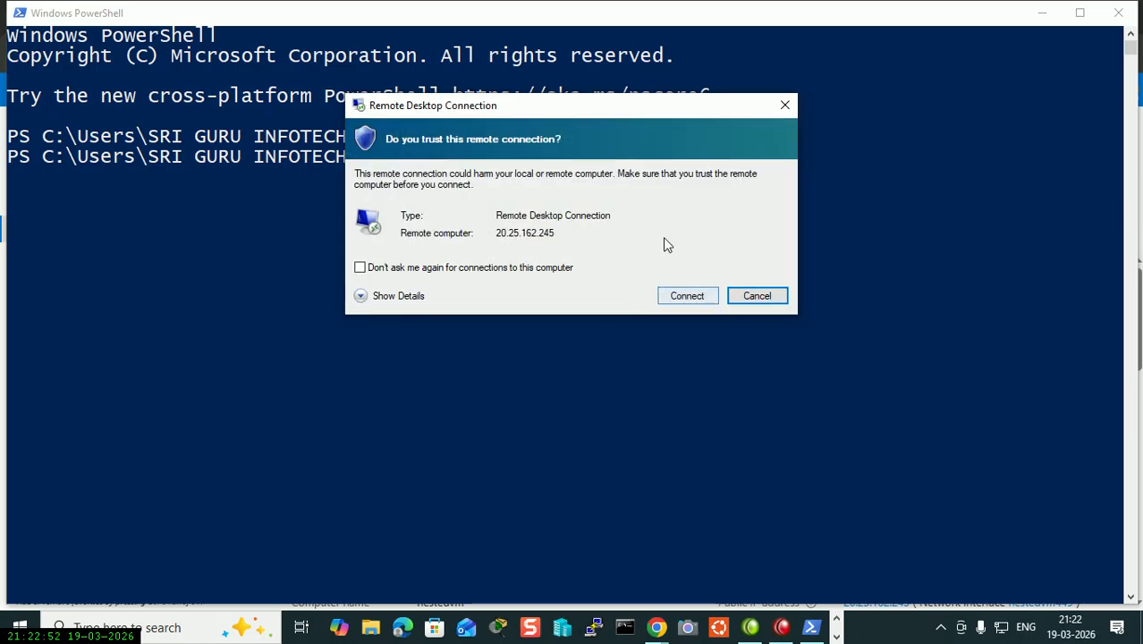
pyautogui.moveTo(621, 111); pyautogui.dragTo(396, 243)
pyautogui.click(452, 426)
pyautogui.moveTo(535, 79); pyautogui.dragTo(780, 174)
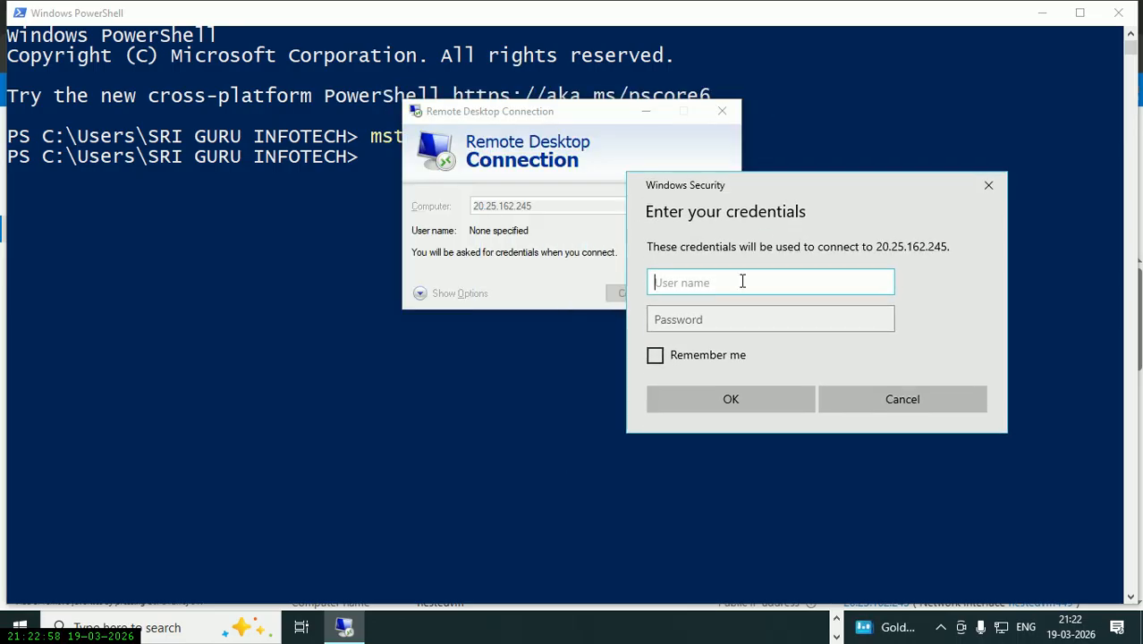
# Step: Sign in to the remote computer as azureadmin with the account password
pyautogui.write('azureadmin')
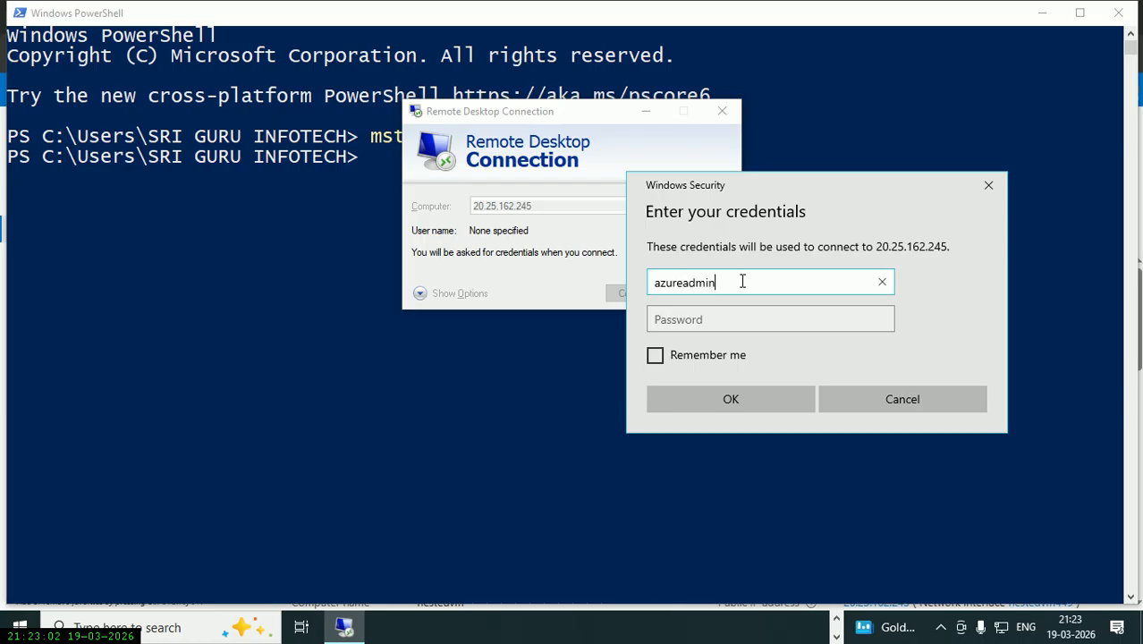
pyautogui.press('Tab')
pyautogui.write('••••••••••••')
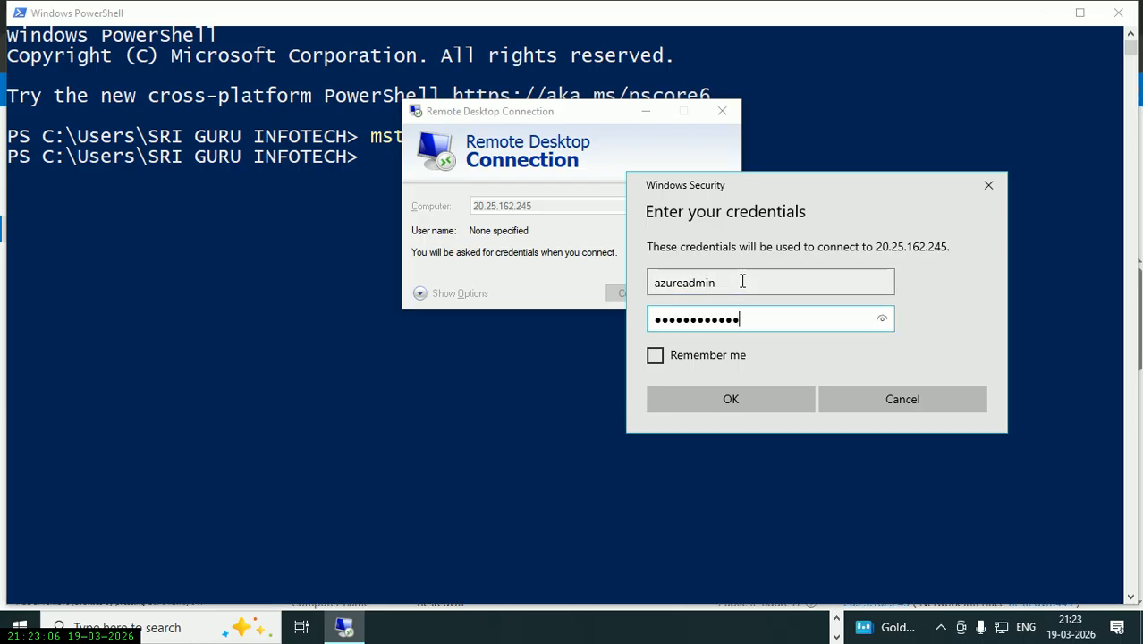
pyautogui.press('Return')
# Step: Connect despite the certificate errors without being asked again for this computer, and allow the remote PC to be discoverable on its network
pyautogui.moveTo(557, 56); pyautogui.dragTo(850, 96)
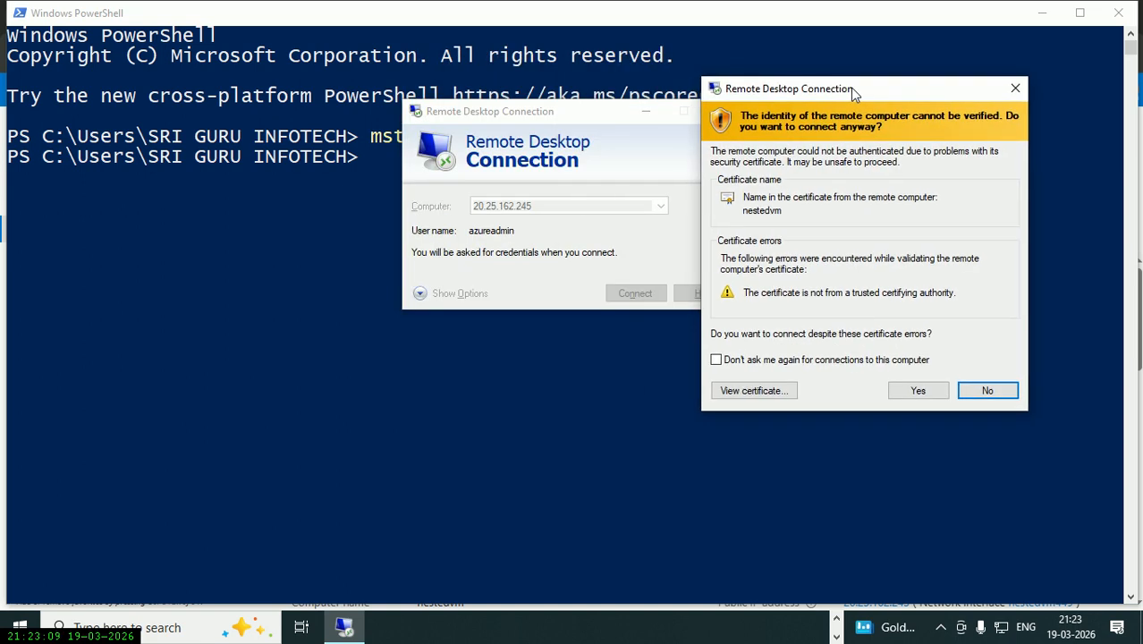
pyautogui.click(835, 361)
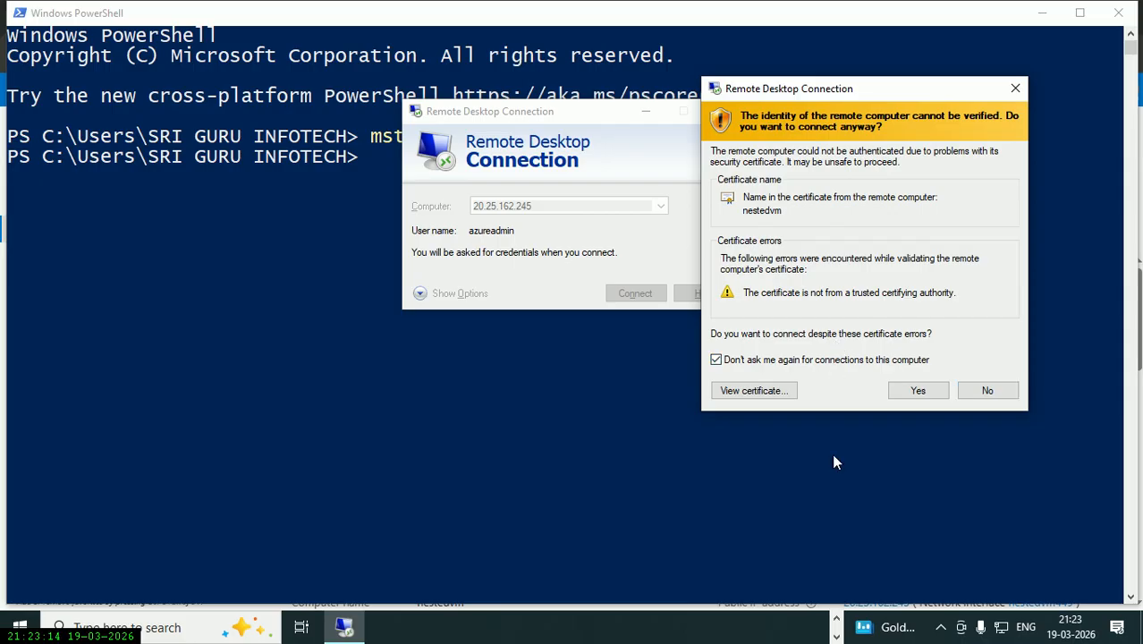
pyautogui.click(917, 391)
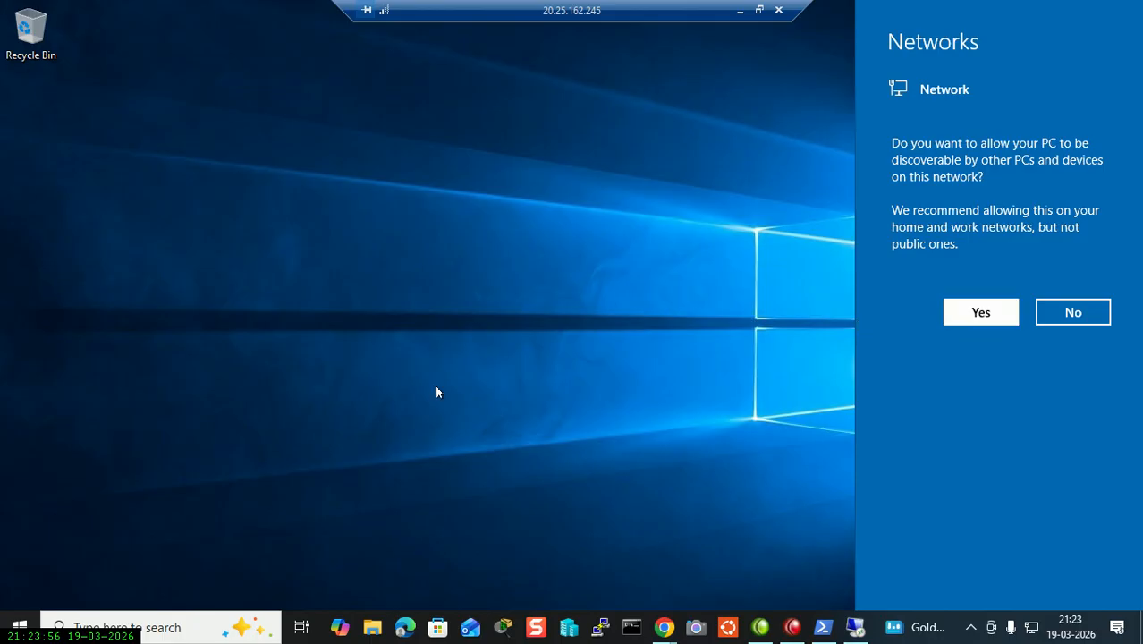
pyautogui.click(972, 312)
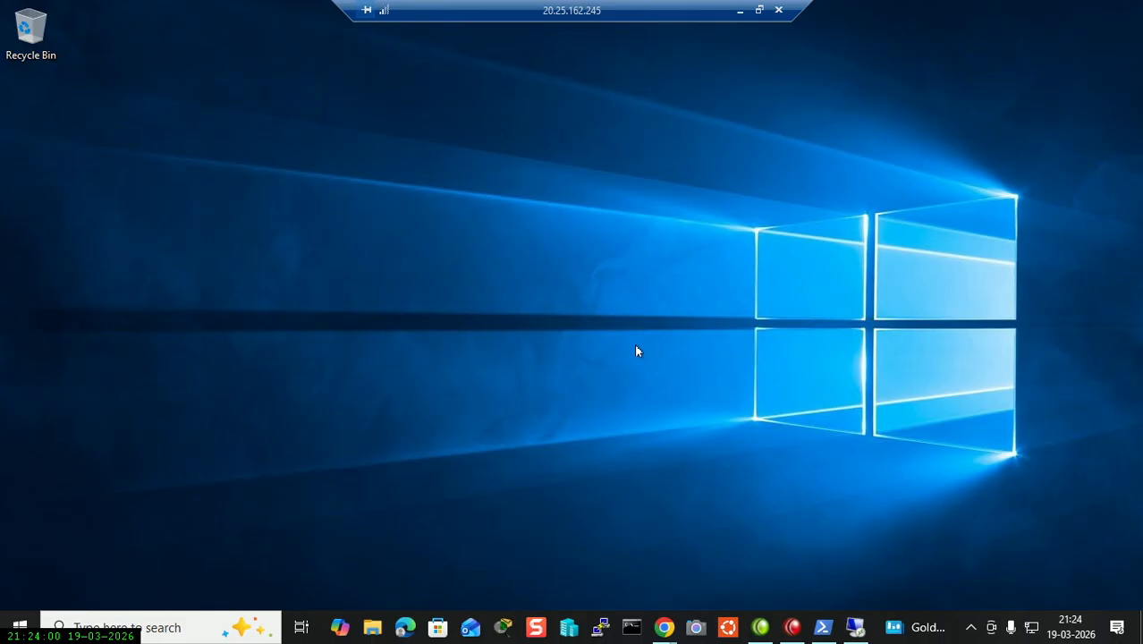
# Step: Examine the CPU performance details in the remote machine's Task Manager, including its virtual processors and virtualization information, and close it
pyautogui.click(18, 626)
pyautogui.click(799, 425)
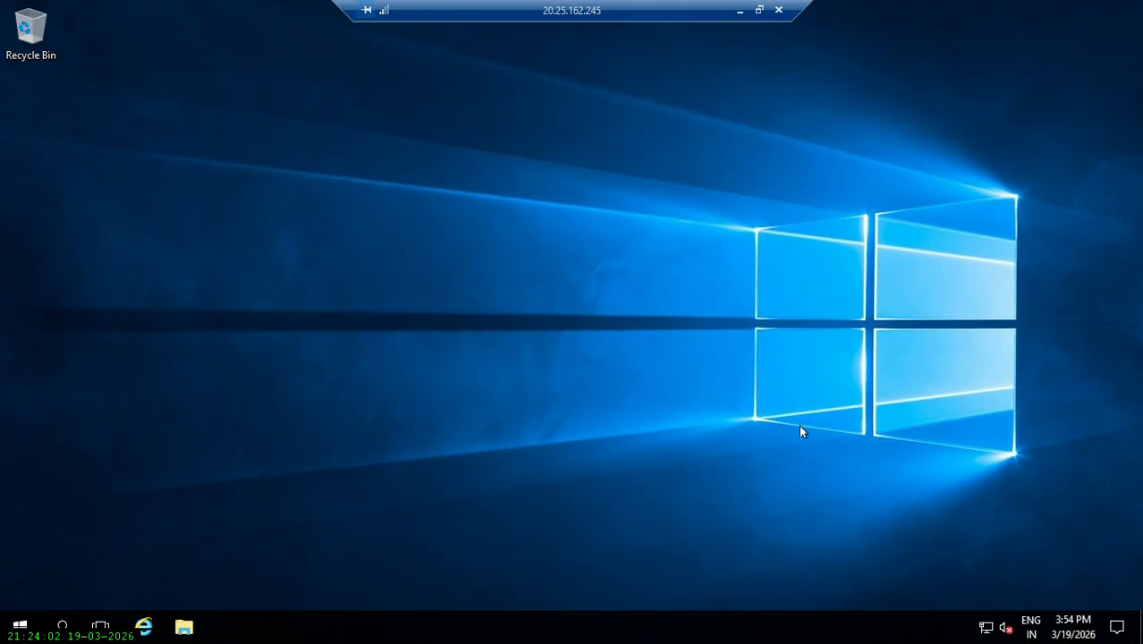
pyautogui.click(19, 625)
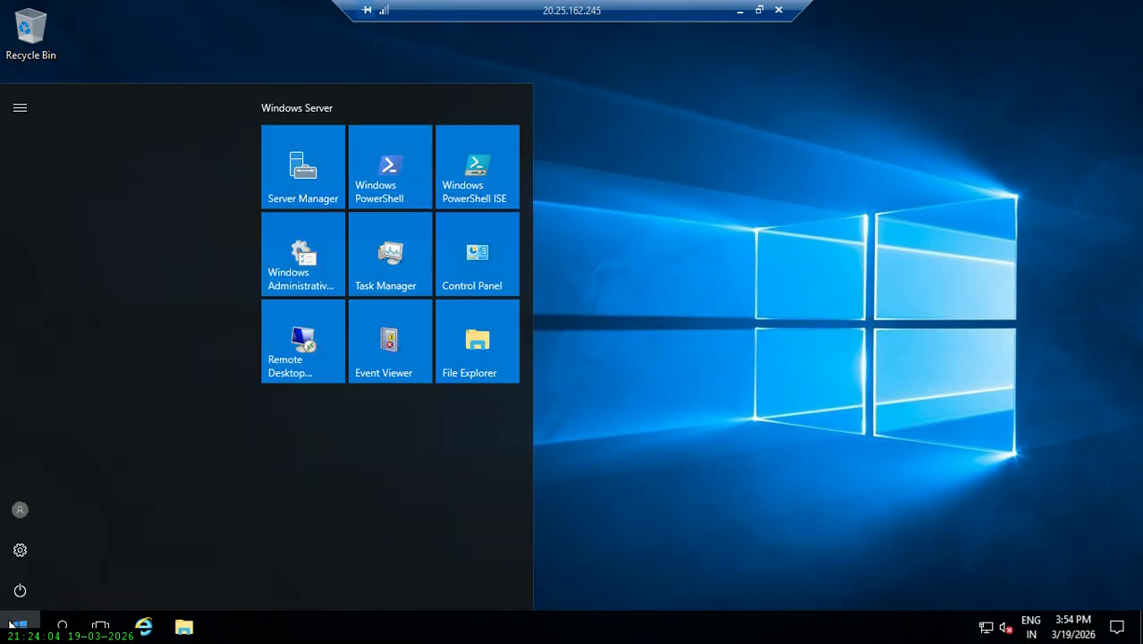
pyautogui.rightClick(19, 624)
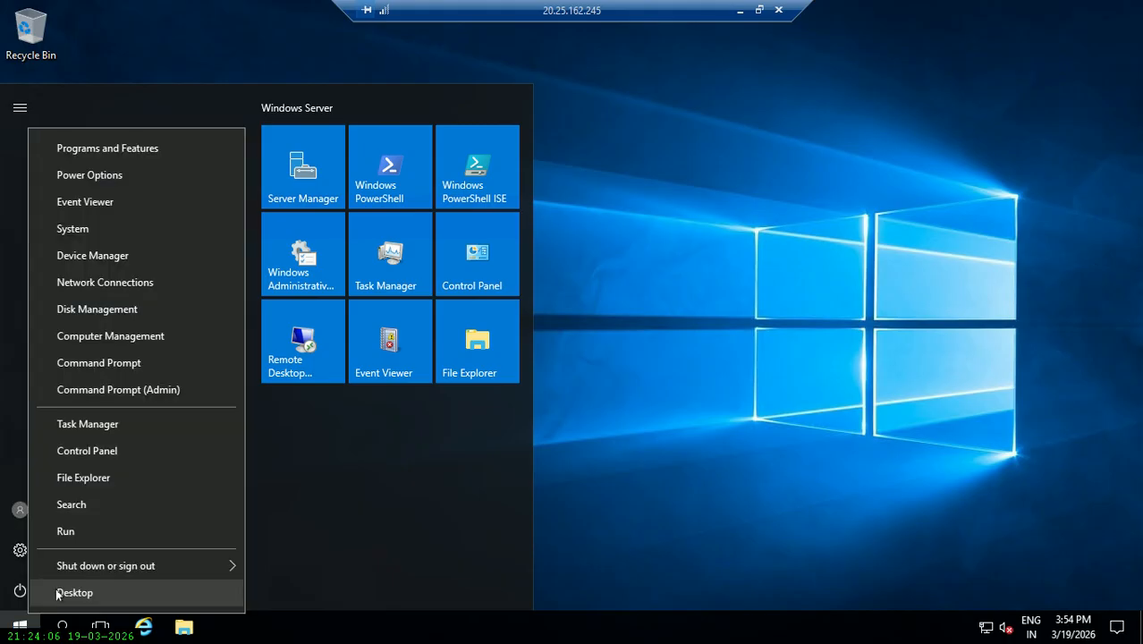
pyautogui.click(204, 434)
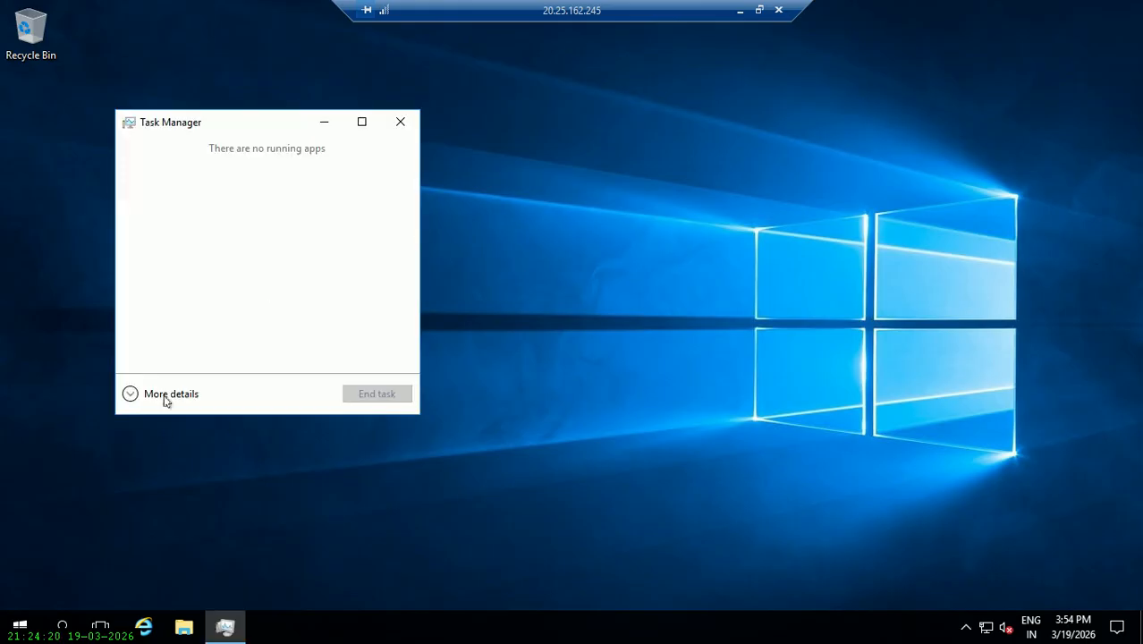
pyautogui.click(165, 398)
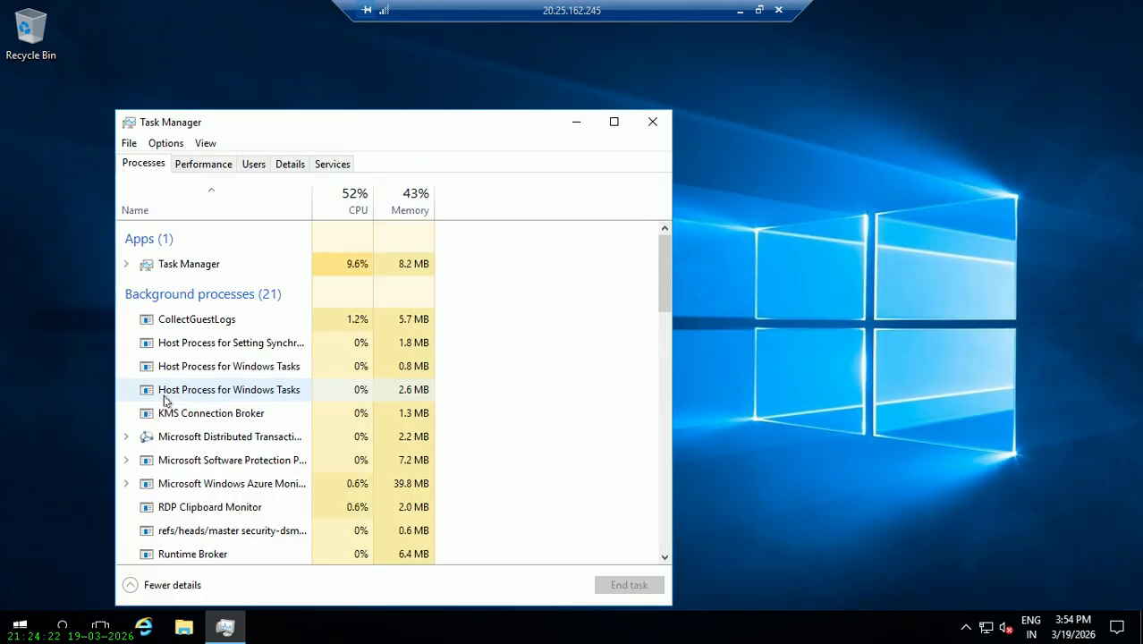
pyautogui.click(216, 168)
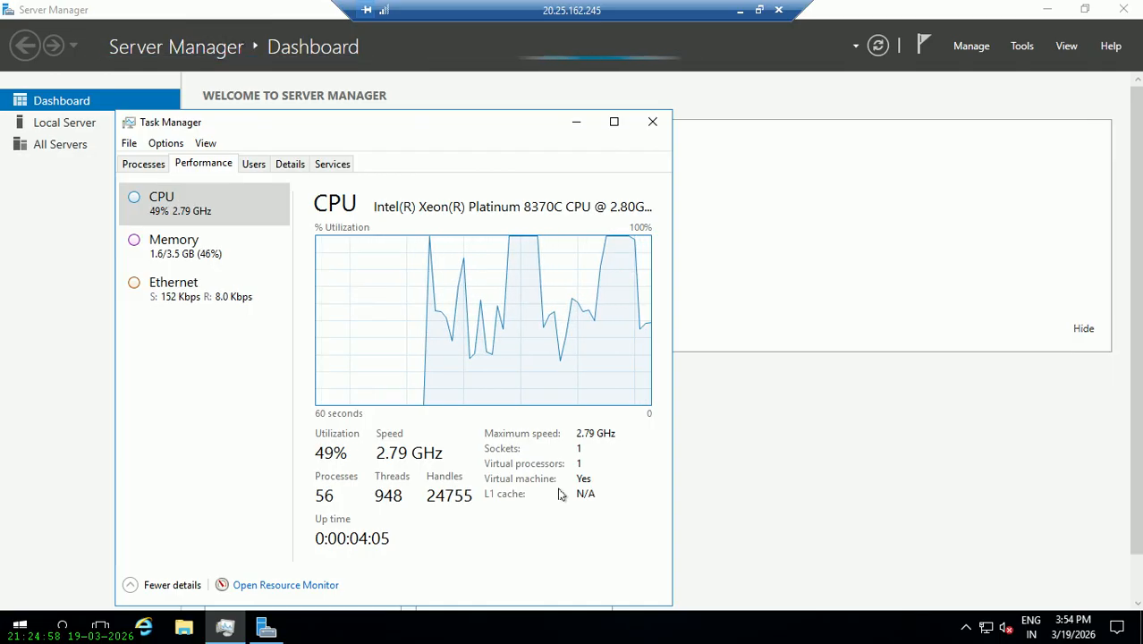
pyautogui.click(652, 123)
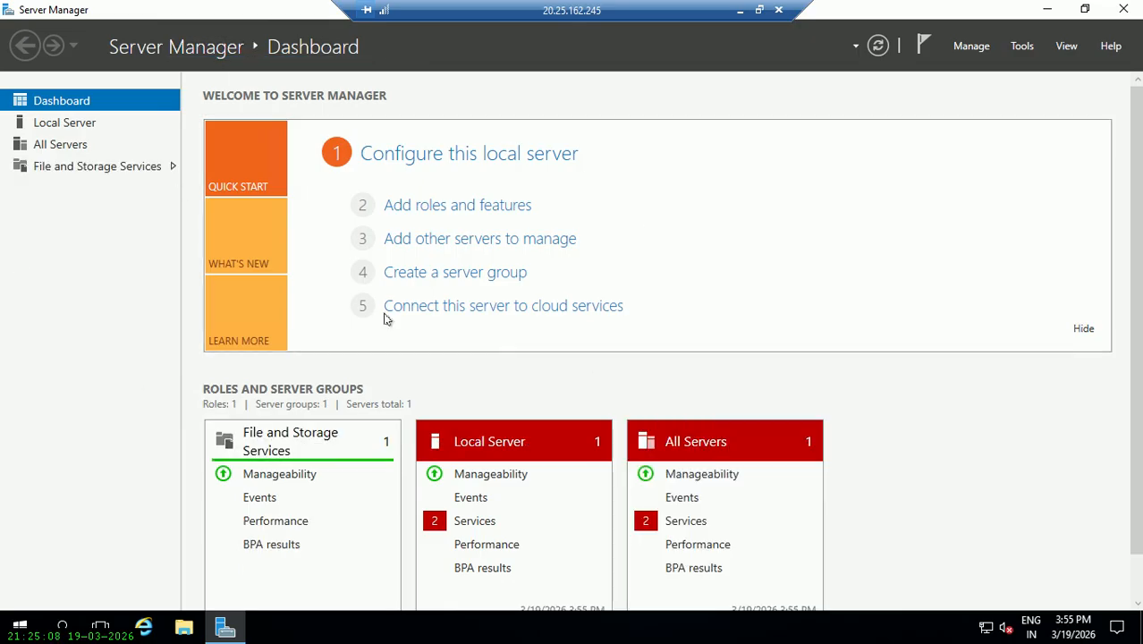
# Step: Start adding roles and features with a role-based installation on the server nestedvm, and proceed to the server role selection
pyautogui.click(426, 208)
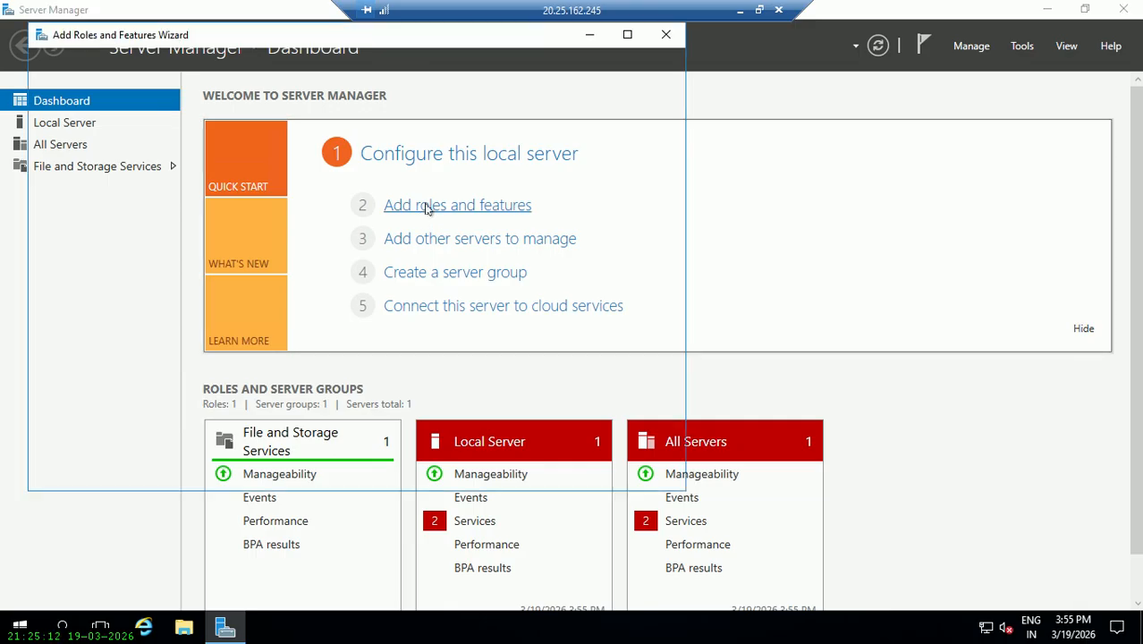
pyautogui.click(479, 474)
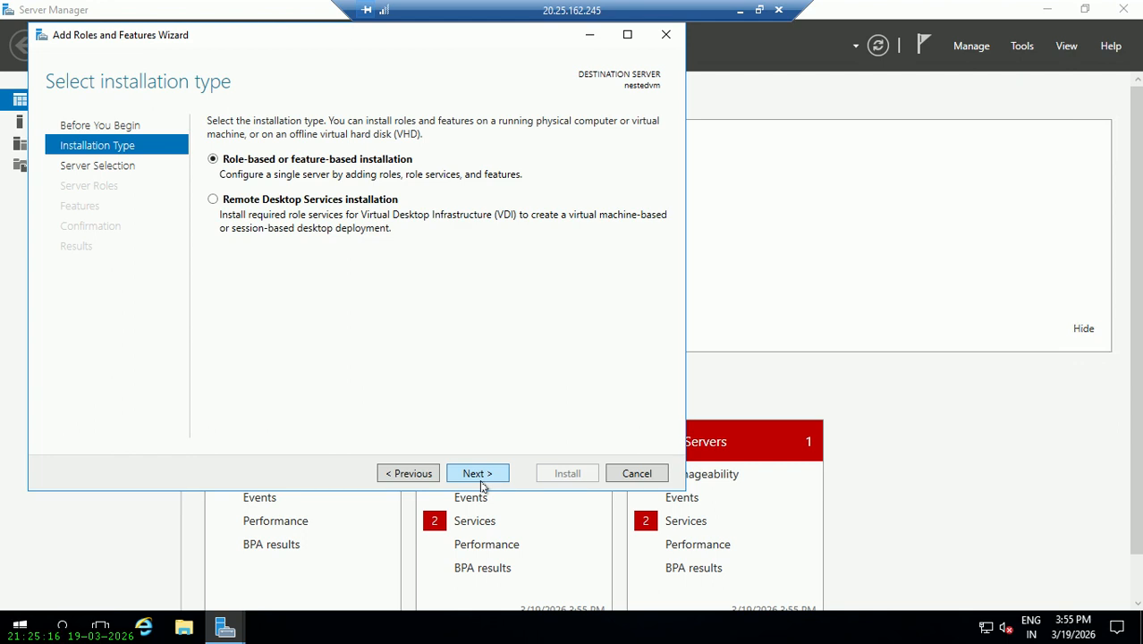
pyautogui.click(479, 474)
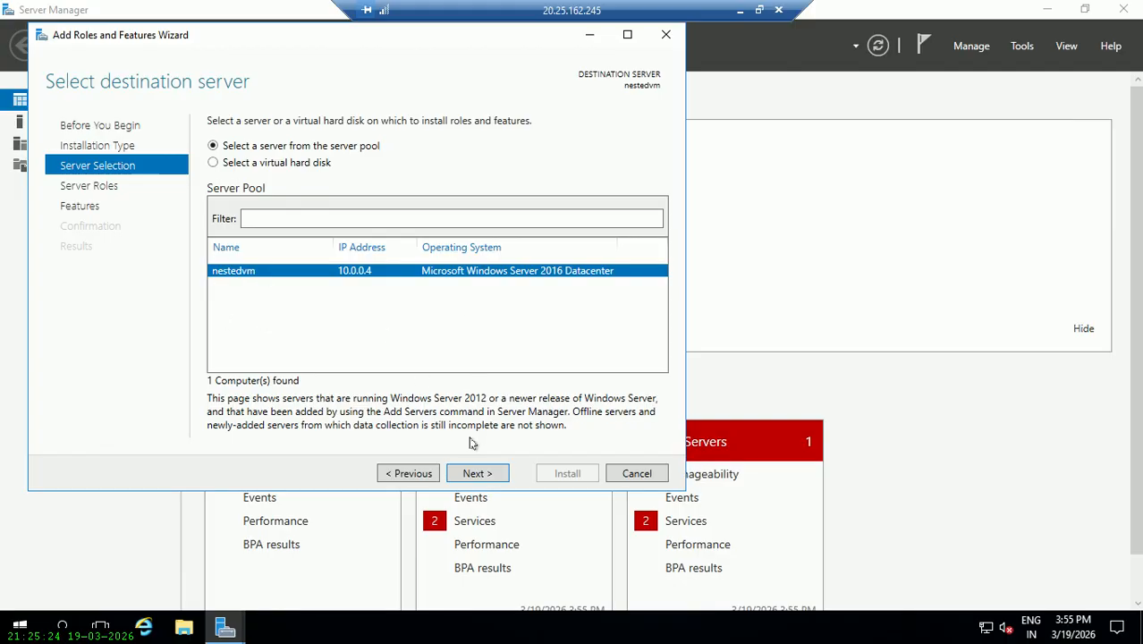
pyautogui.click(479, 475)
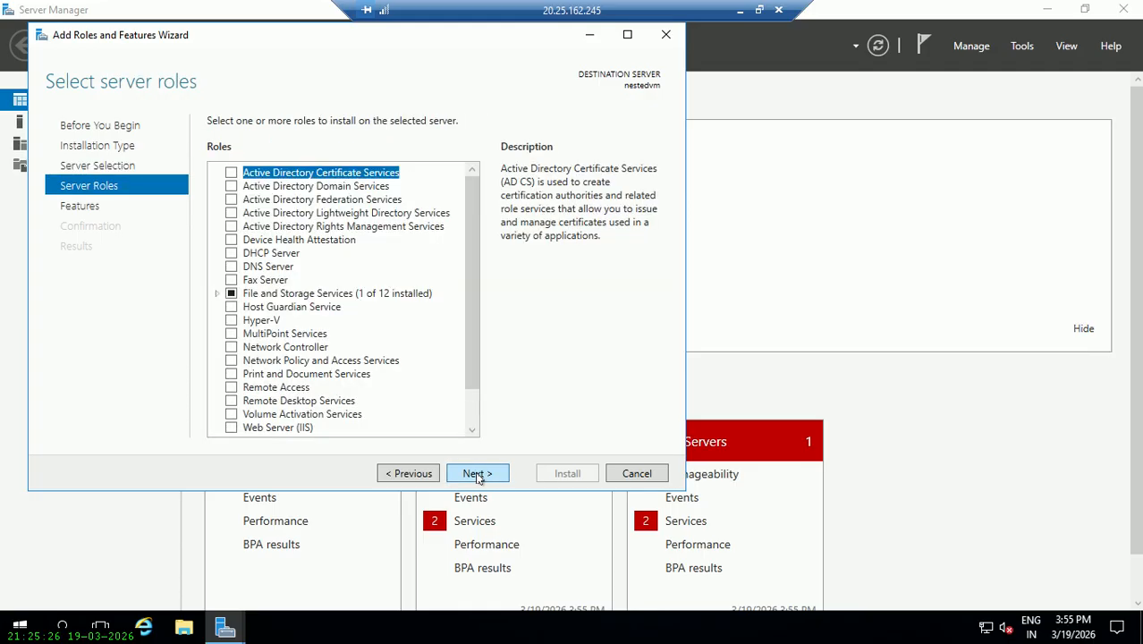
# Step: Try to select the Hyper-V role together with its required features, including the management tools
pyautogui.click(273, 320)
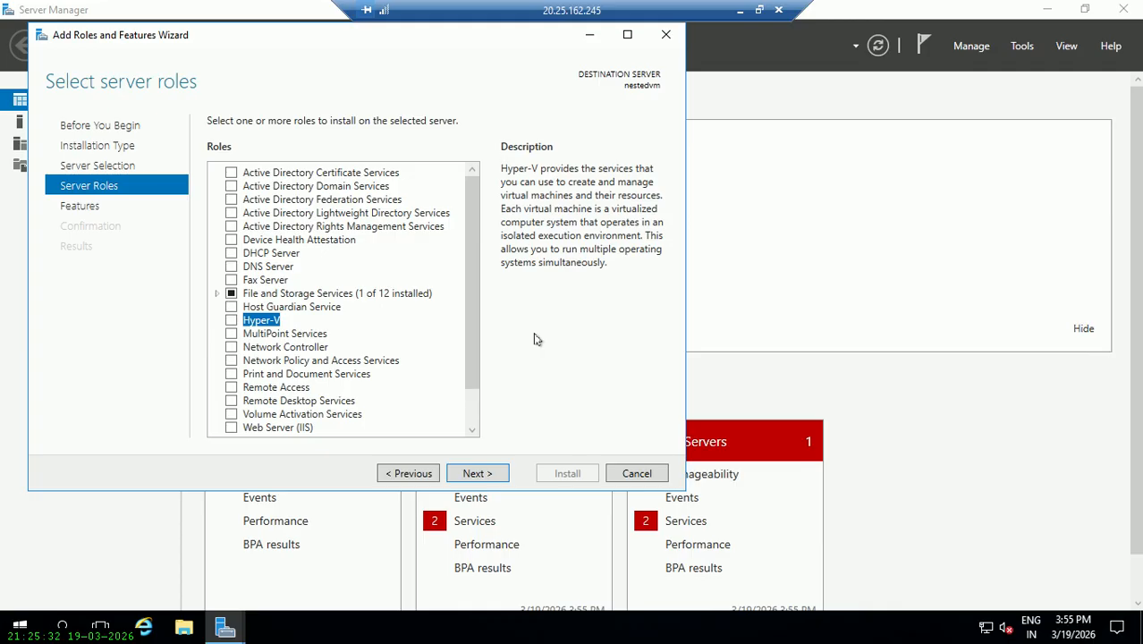
pyautogui.click(232, 324)
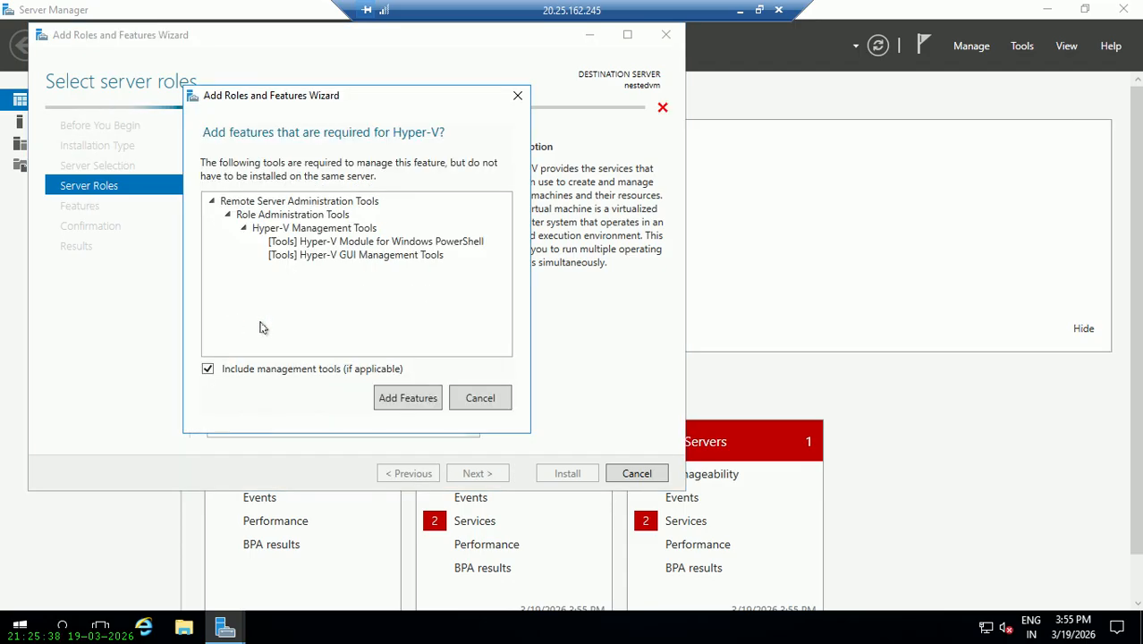
pyautogui.moveTo(477, 93); pyautogui.dragTo(861, 76)
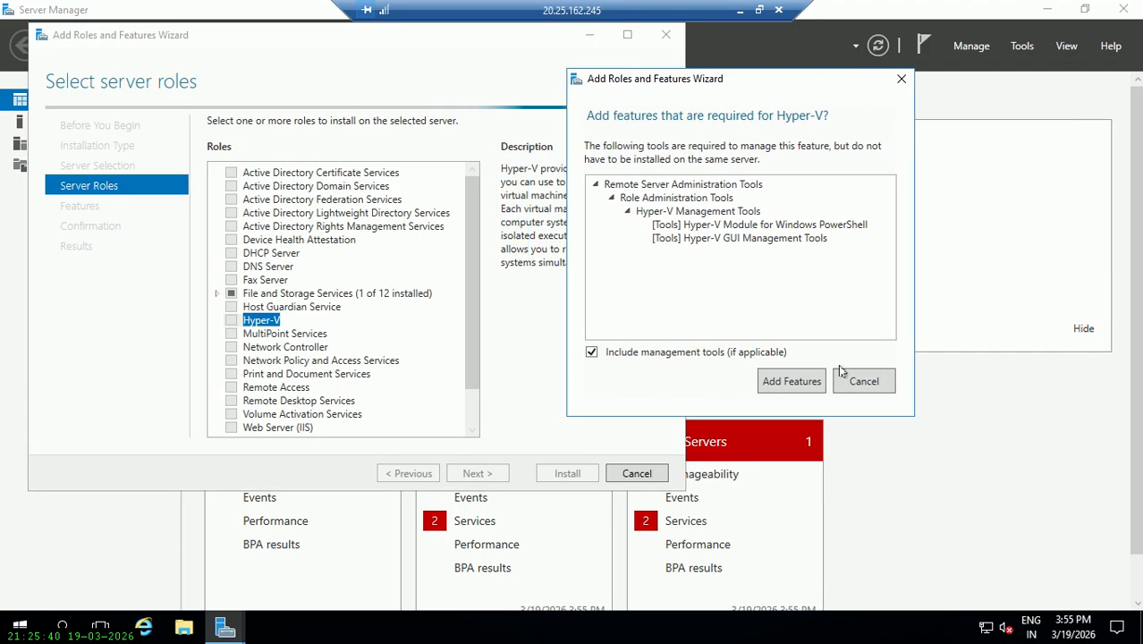
pyautogui.click(791, 381)
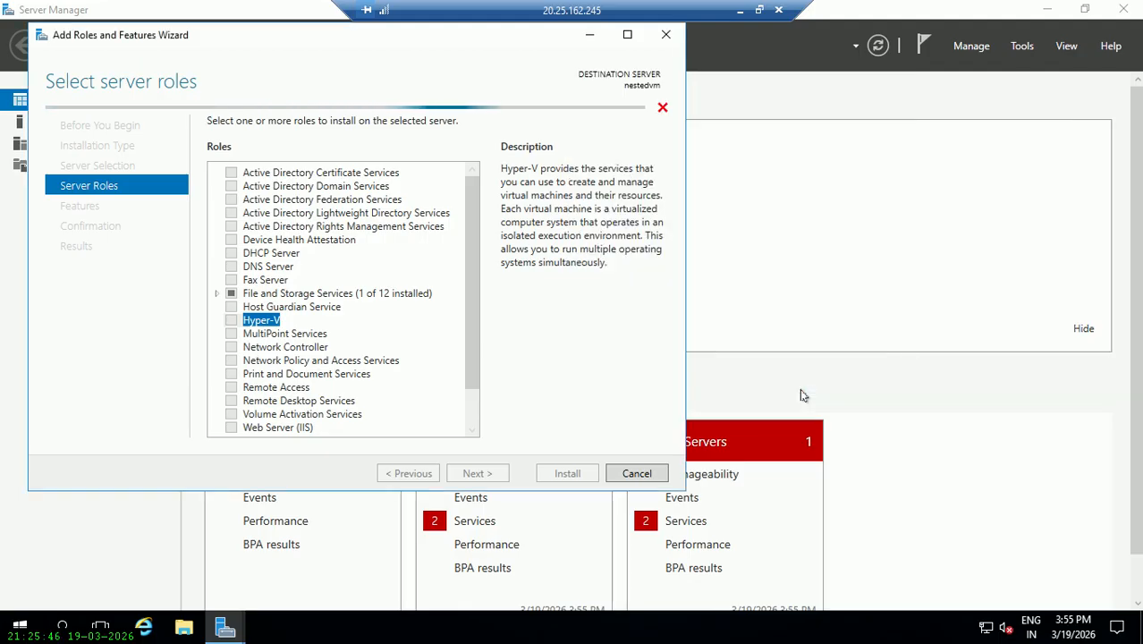
pyautogui.moveTo(360, 129); pyautogui.dragTo(785, 127)
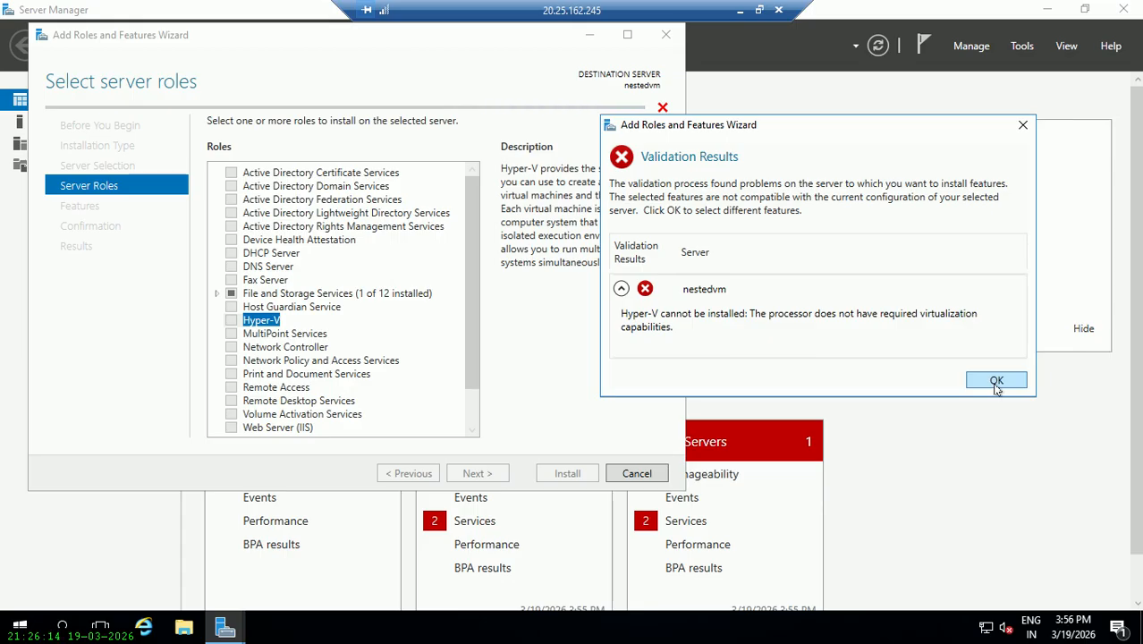
# Step: Switch from the remote session to the Azure portal and stop the nestedvm virtual machine, dismissing the ended-session message
pyautogui.click(740, 10)
pyautogui.click(1040, 19)
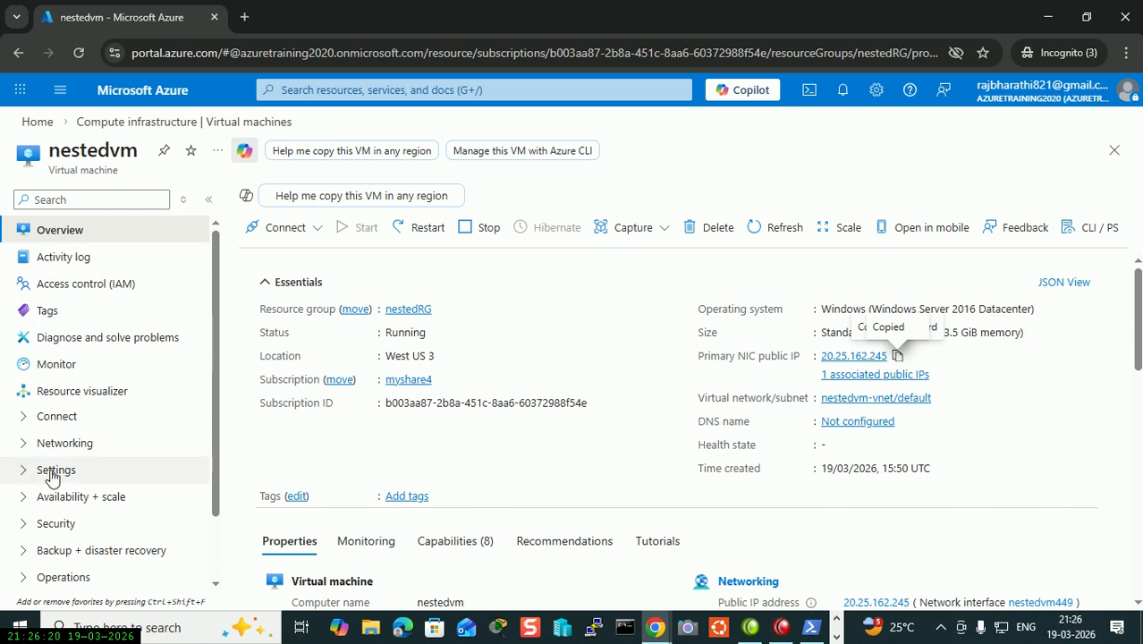
pyautogui.click(486, 231)
pyautogui.click(273, 360)
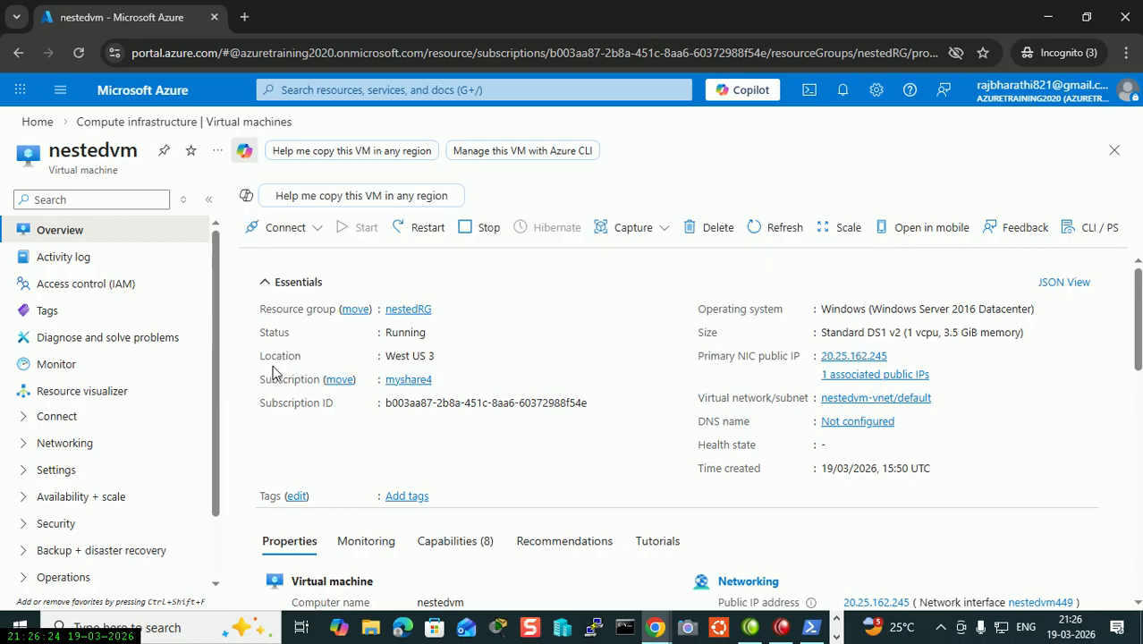
pyautogui.click(842, 91)
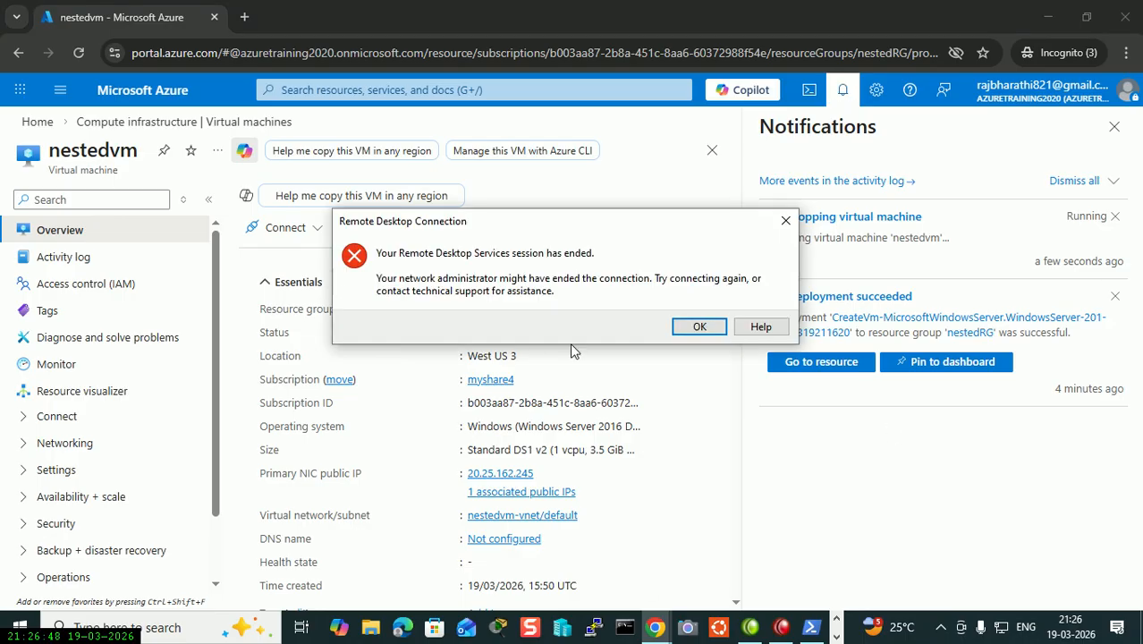
pyautogui.click(699, 327)
pyautogui.click(722, 110)
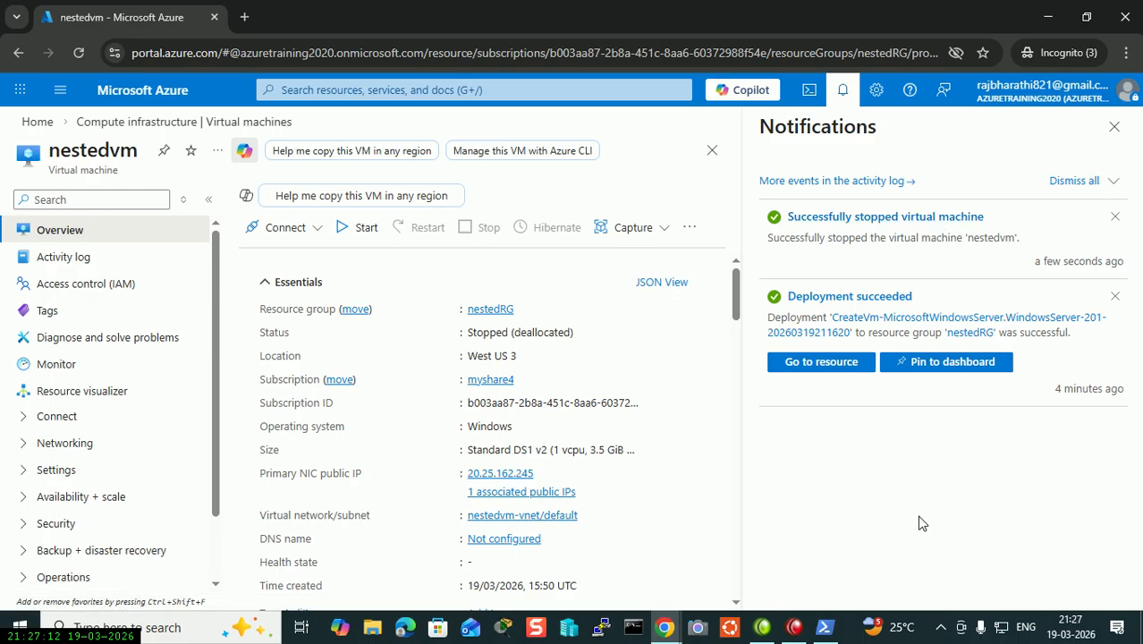
# Step: Close the notifications and check the power status in the virtual machine's essentials
pyautogui.click(1114, 126)
pyautogui.scroll(-1, 330, 428)
pyautogui.scroll(1, 332, 426)
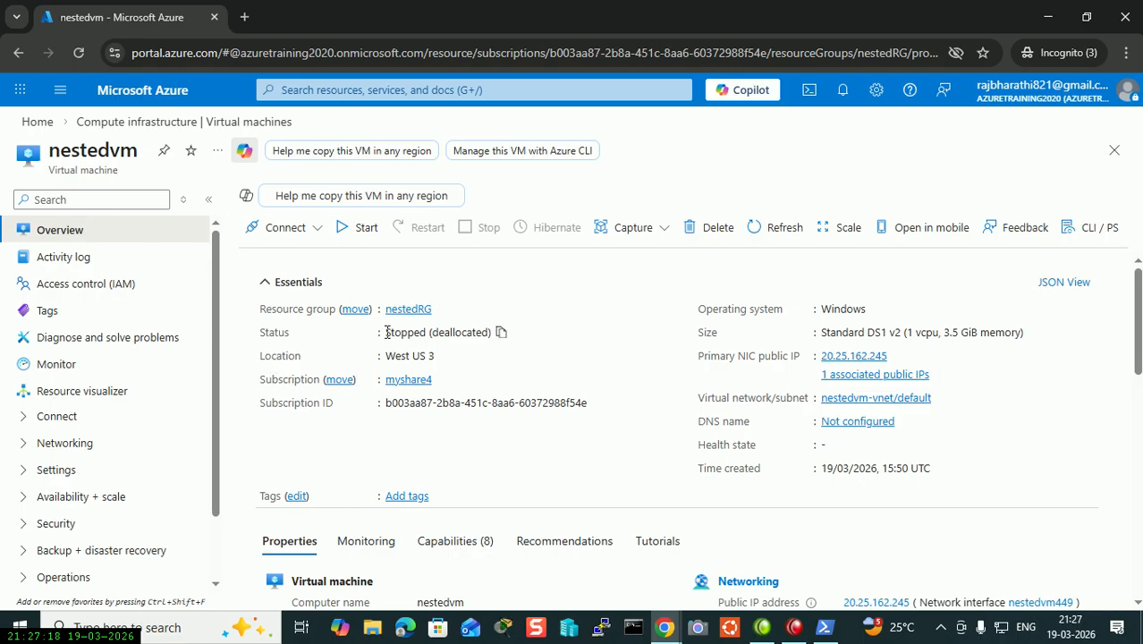
pyautogui.moveTo(394, 334); pyautogui.dragTo(498, 333)
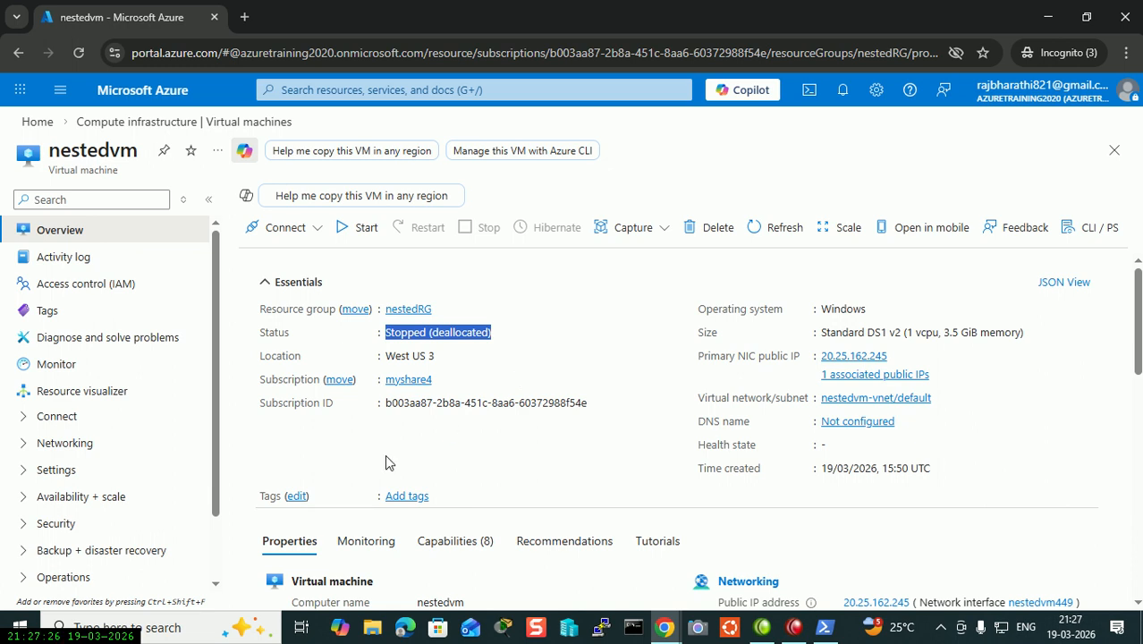
# Step: Resize the nestedvm virtual machine to D4s_v3 from the D-Series v3 sizes
pyautogui.click(14, 498)
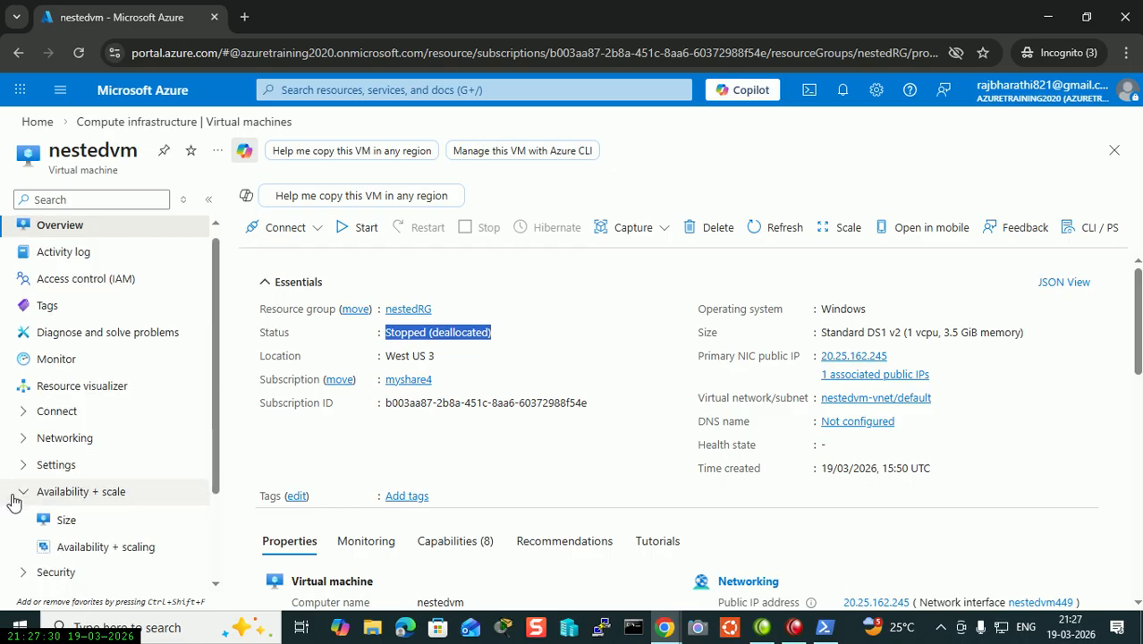
pyautogui.scroll(-1, 12, 497)
pyautogui.scroll(1, 98, 456)
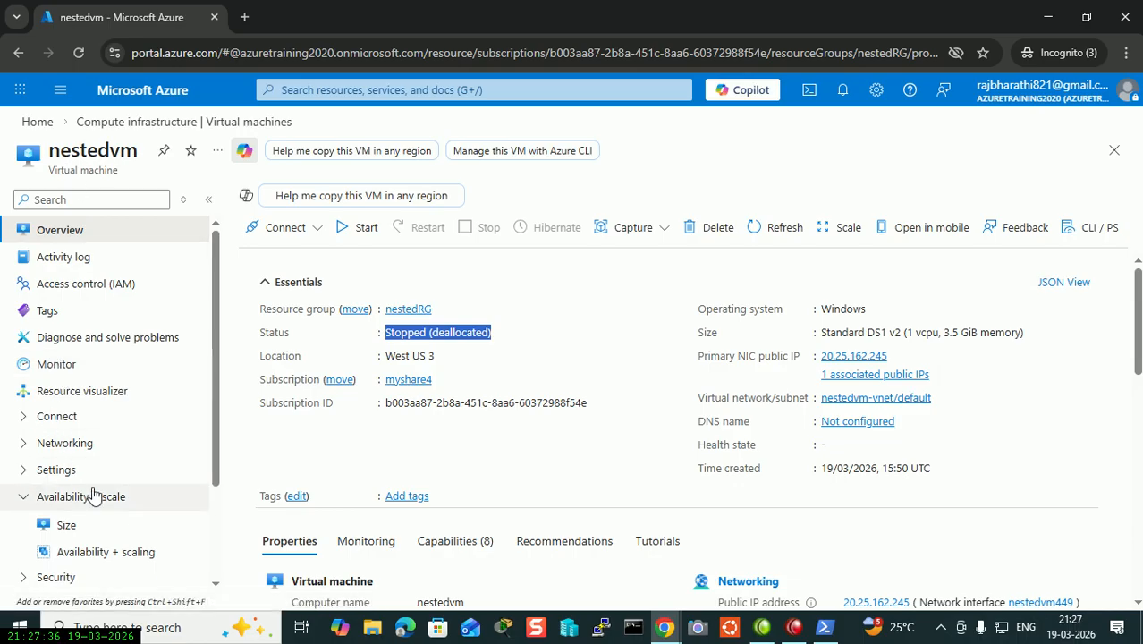
pyautogui.scroll(-1, 141, 457)
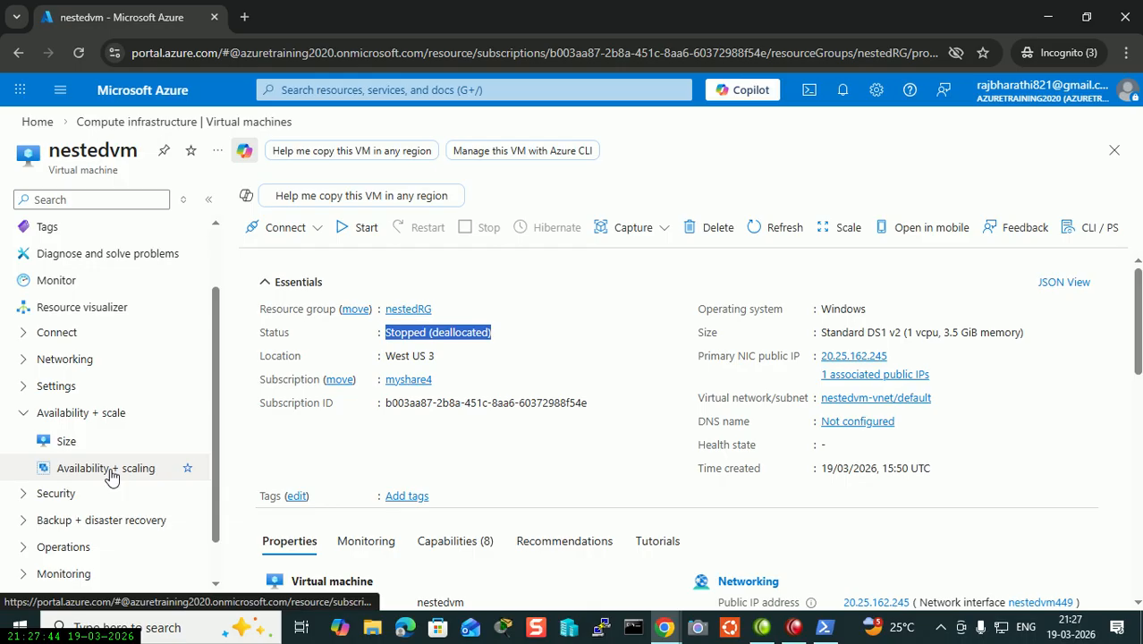
pyautogui.click(95, 447)
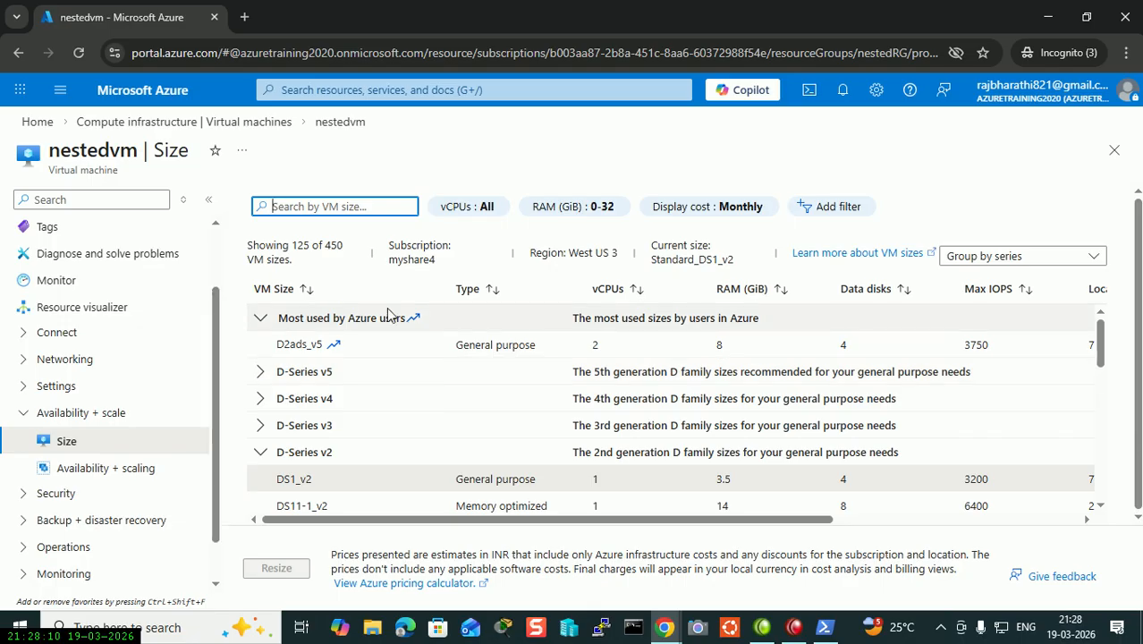
pyautogui.scroll(-1, 407, 308)
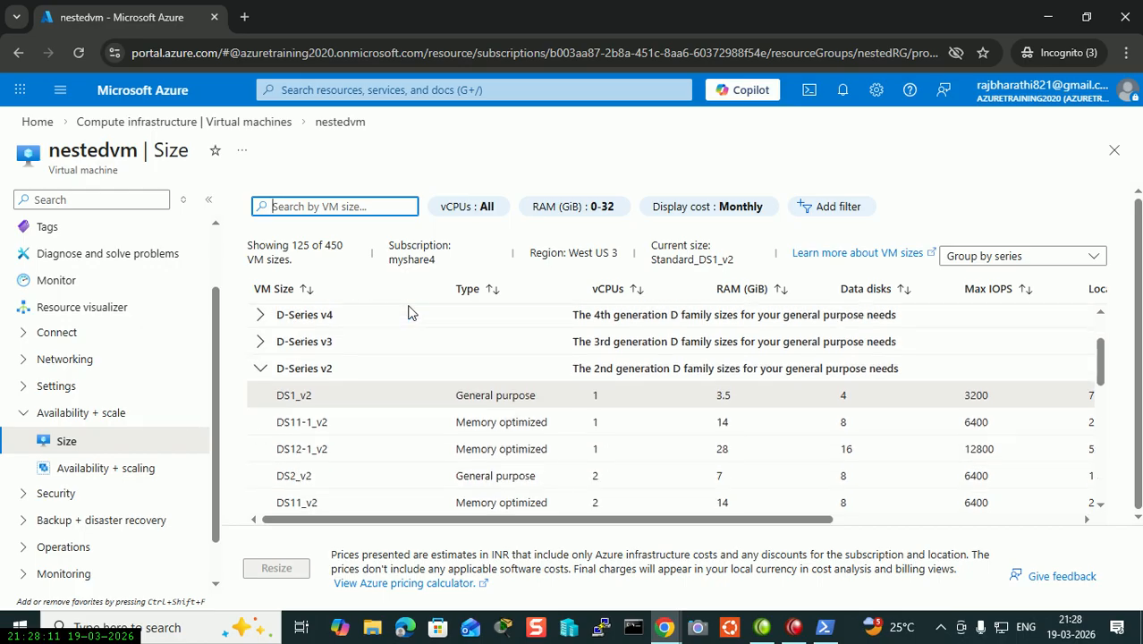
pyautogui.click(260, 342)
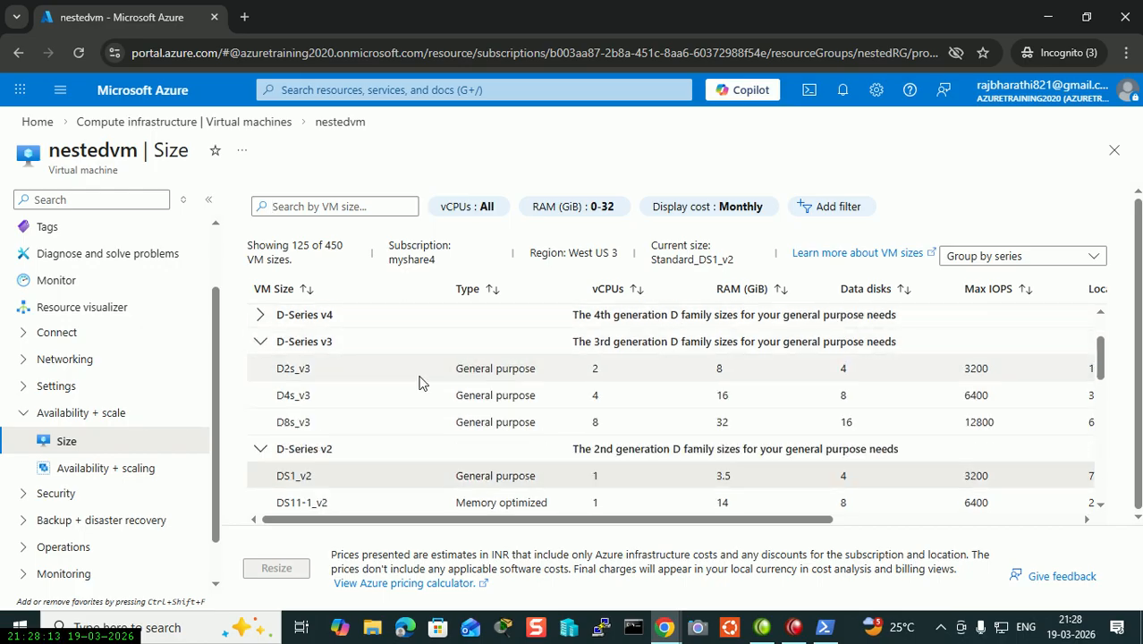
pyautogui.click(364, 407)
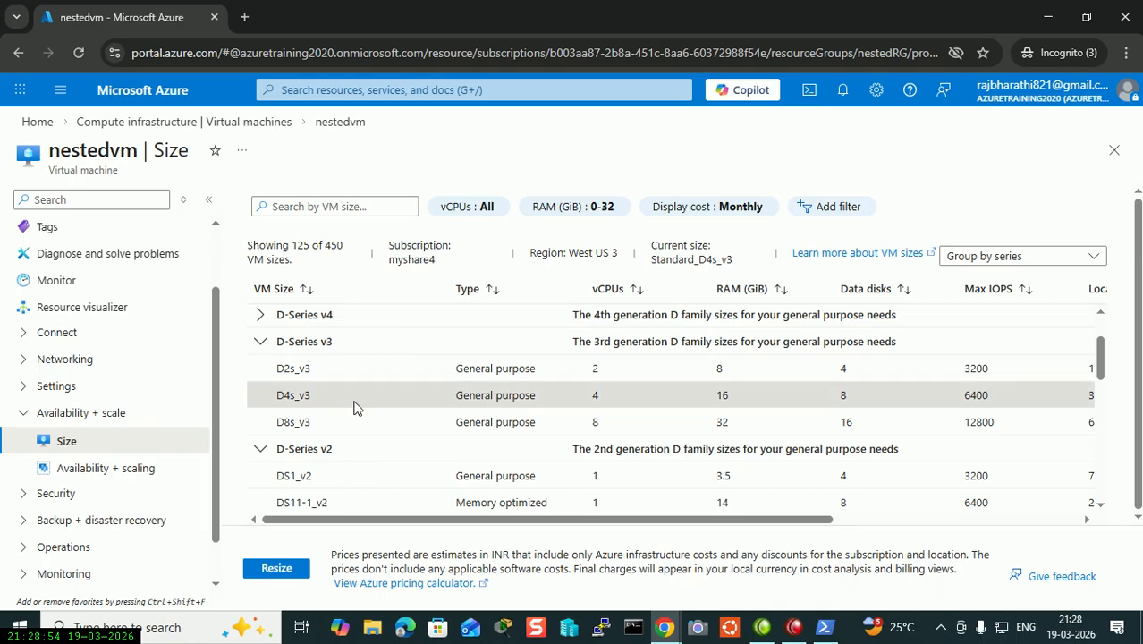
pyautogui.click(277, 570)
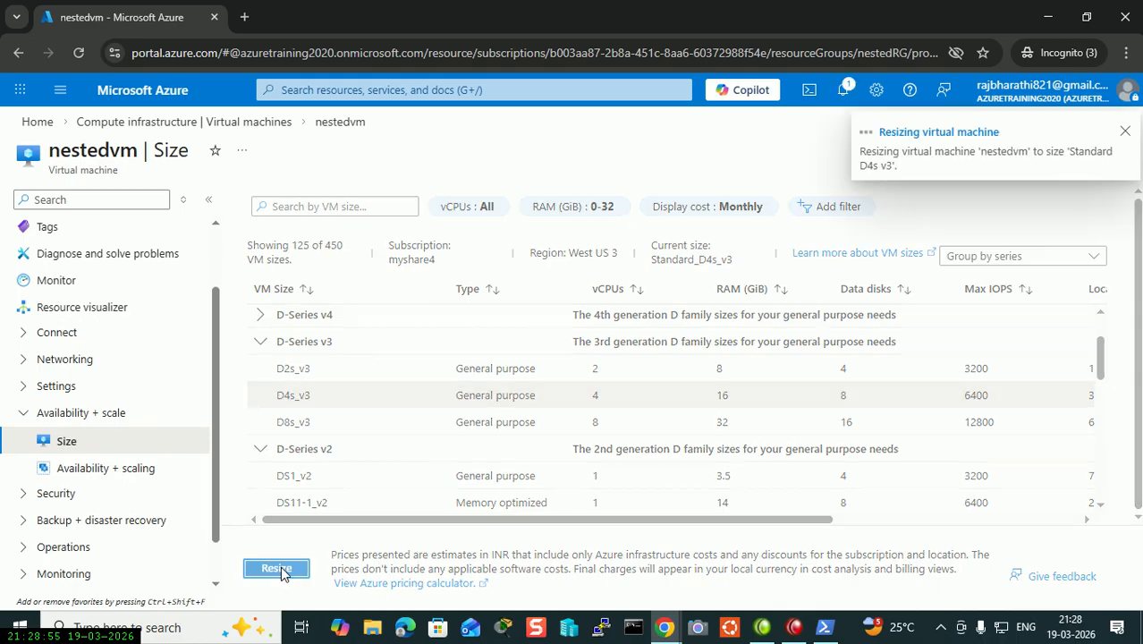
# Step: Follow the resize operation in the notifications, dismissing the old deployment notification
pyautogui.click(845, 93)
pyautogui.click(1116, 301)
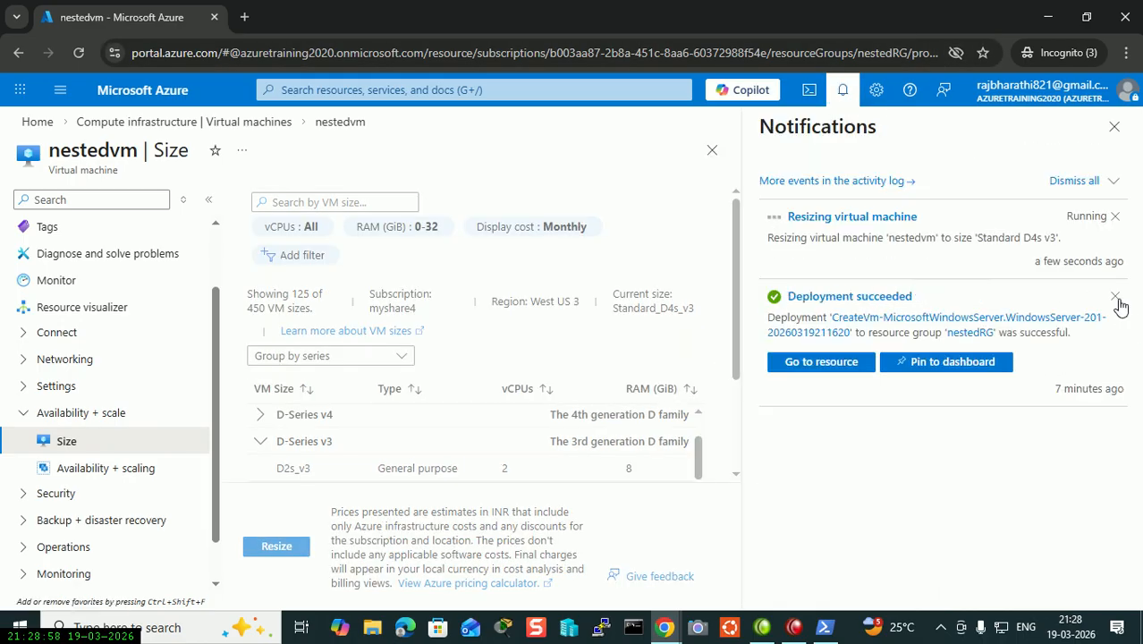
pyautogui.click(1116, 299)
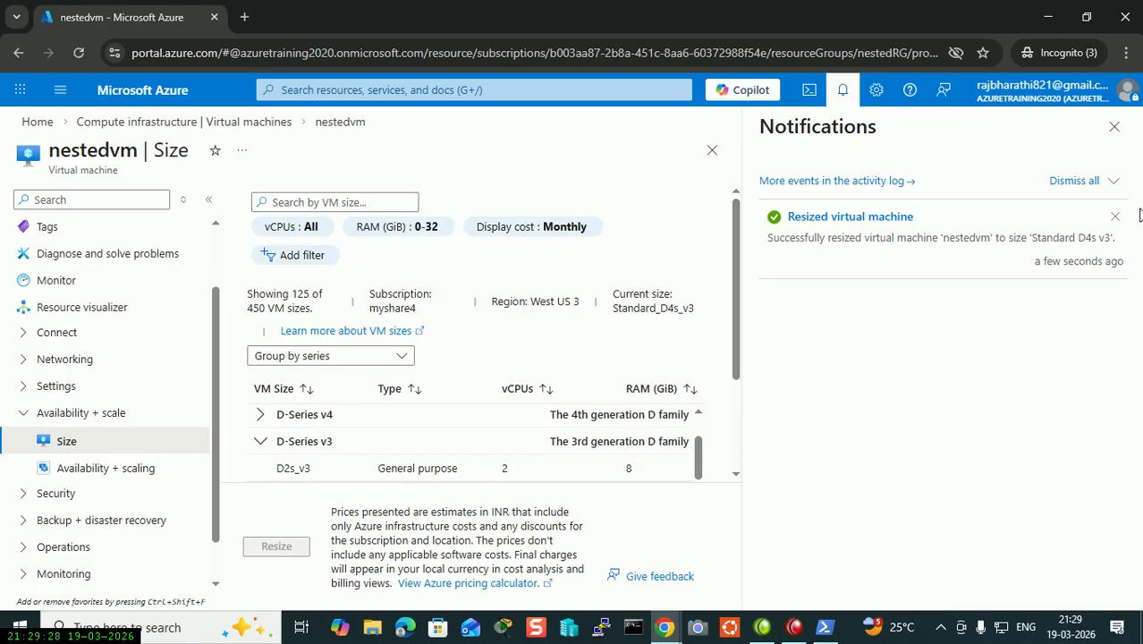
pyautogui.click(1114, 126)
# Step: Return to the virtual machine's overview, reload it and check the size, vCPU and memory details
pyautogui.scroll(1, 150, 439)
pyautogui.scroll(1, 150, 439)
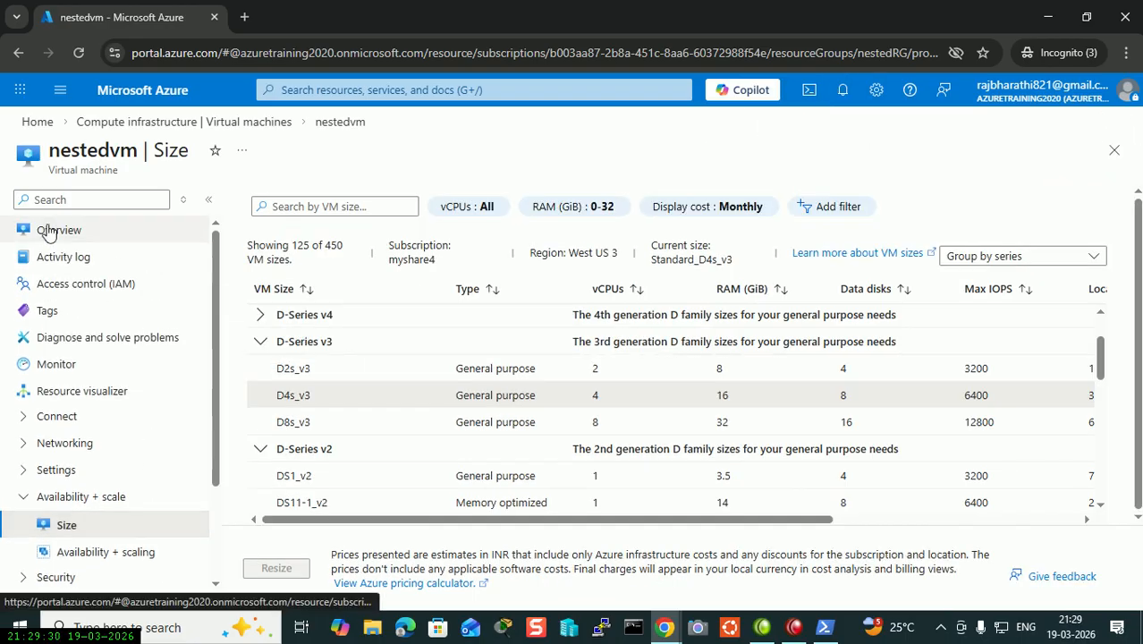
pyautogui.click(45, 228)
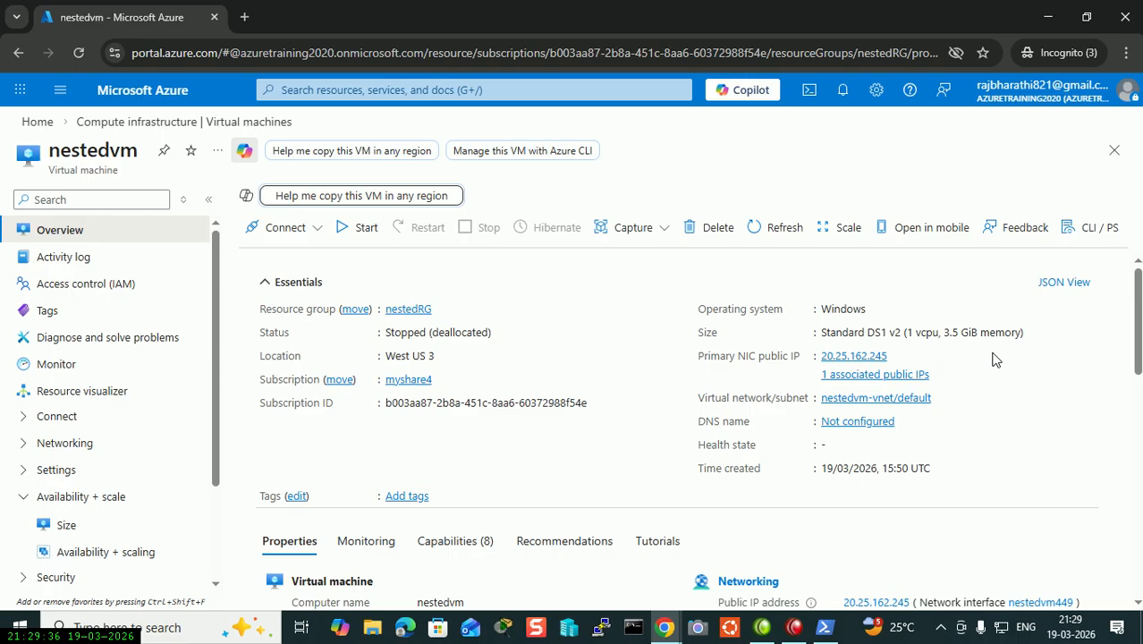
pyautogui.click(776, 243)
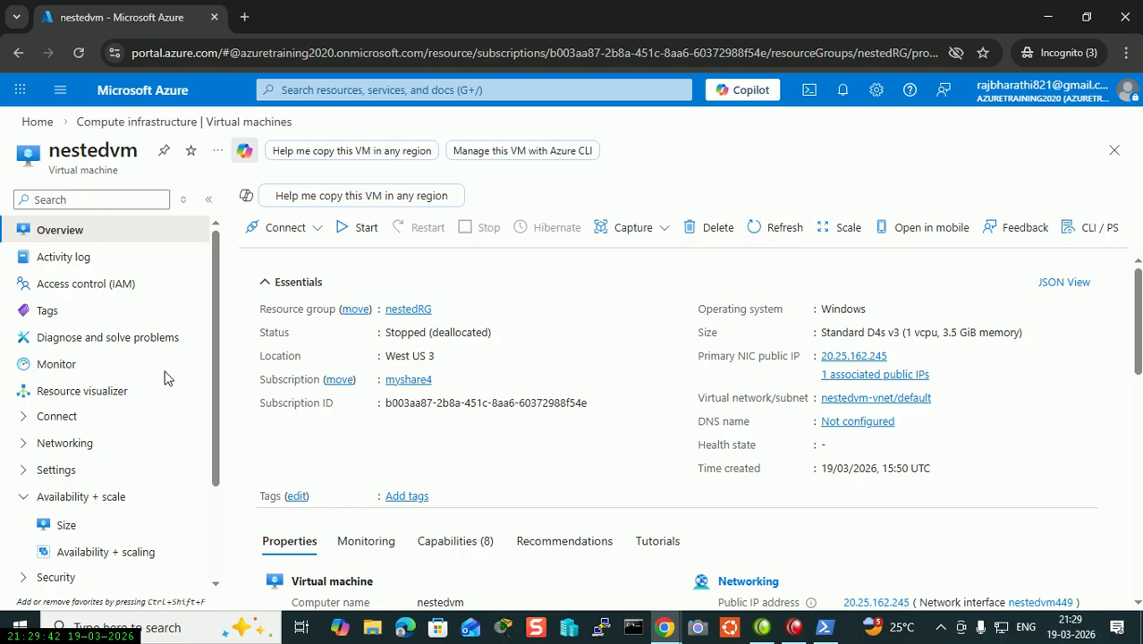
pyautogui.click(78, 56)
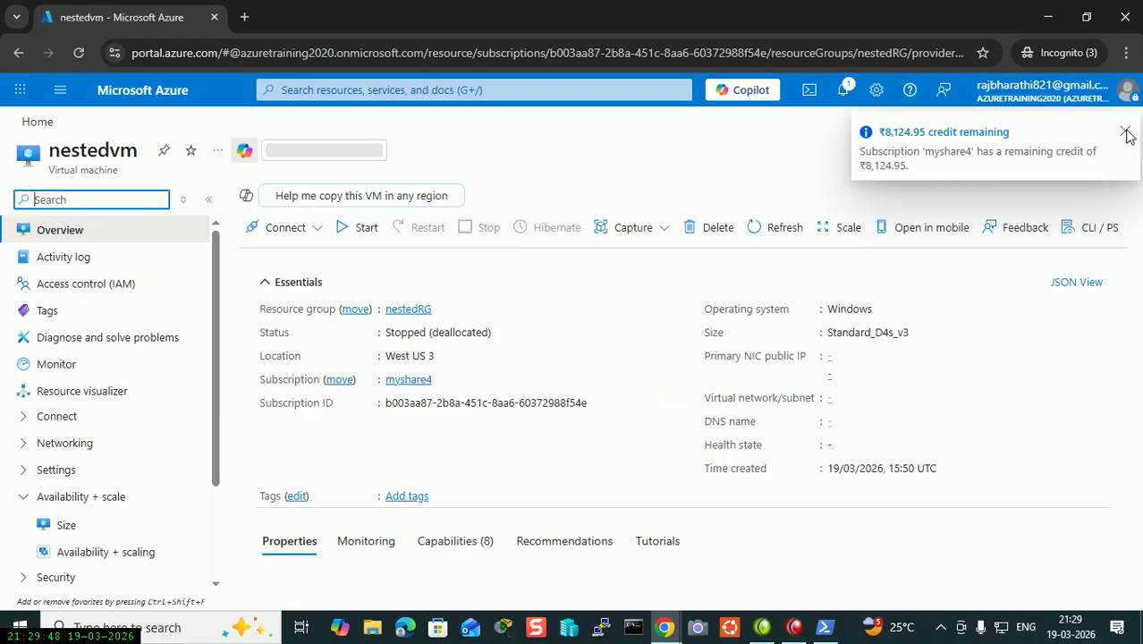
pyautogui.click(1126, 133)
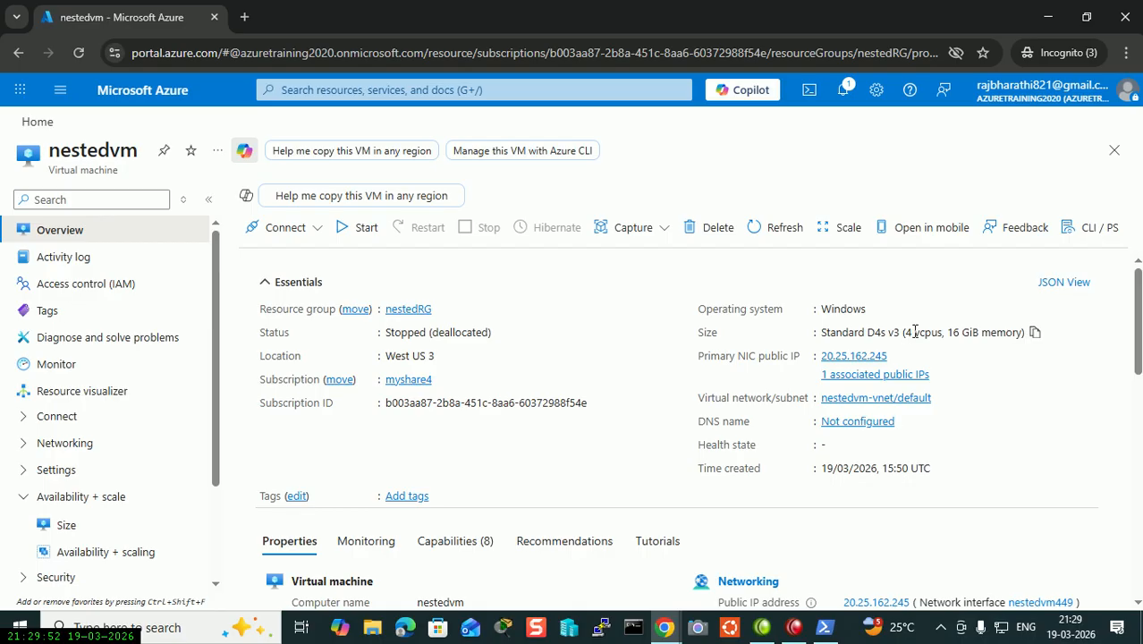
pyautogui.moveTo(905, 332); pyautogui.dragTo(1029, 333)
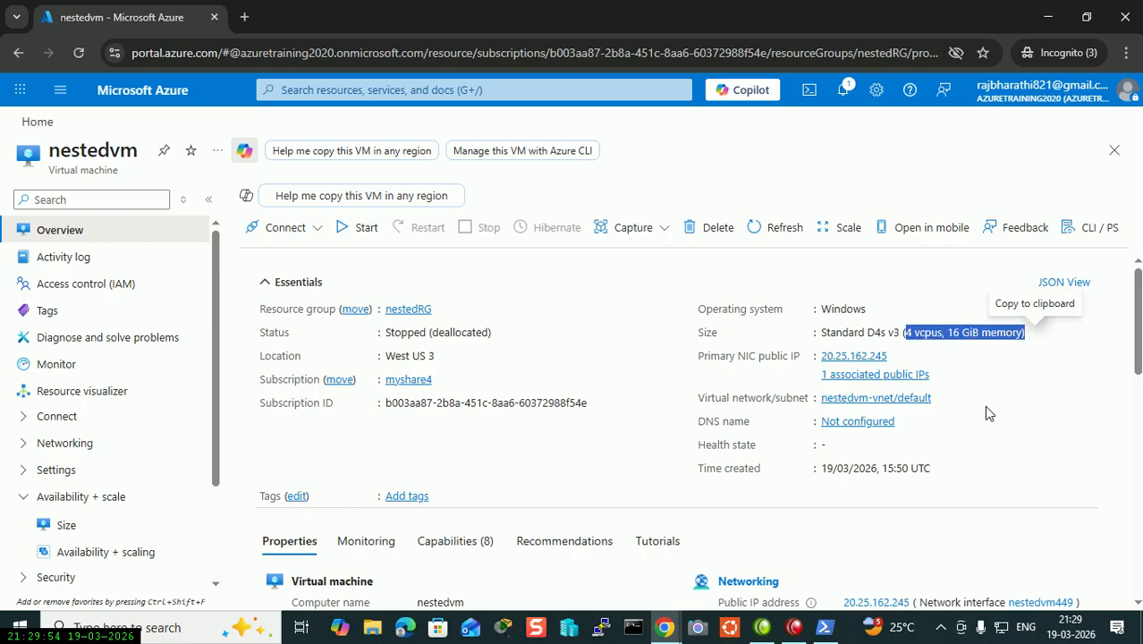
# Step: Start the nestedvm virtual machine and follow its startup in the notifications, dismissing the remaining-credit notice
pyautogui.click(361, 229)
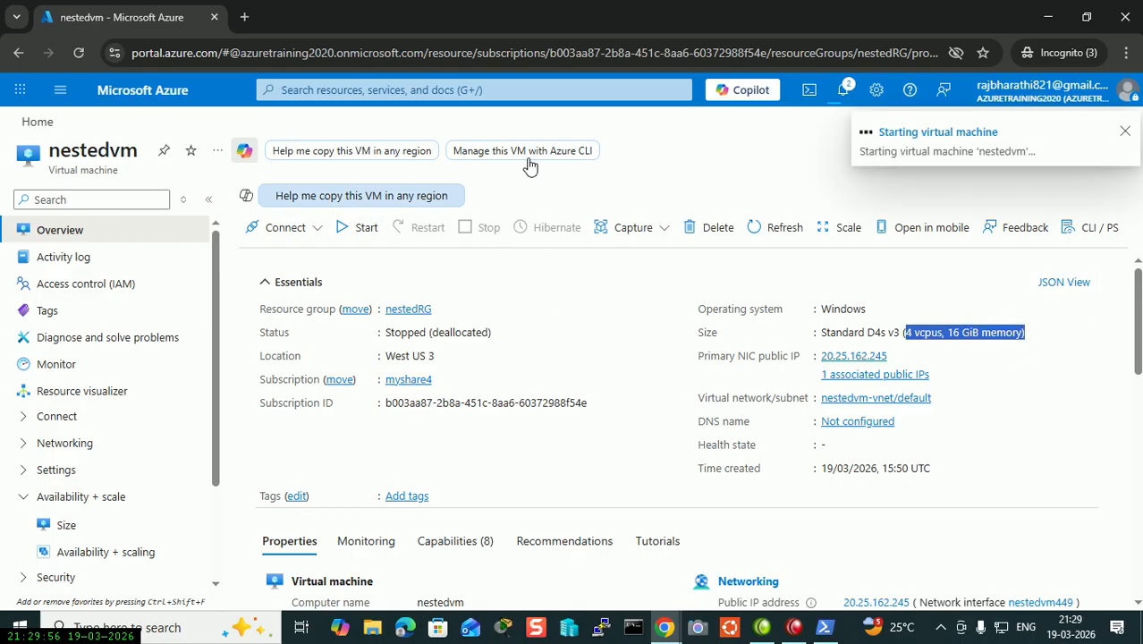
pyautogui.click(843, 90)
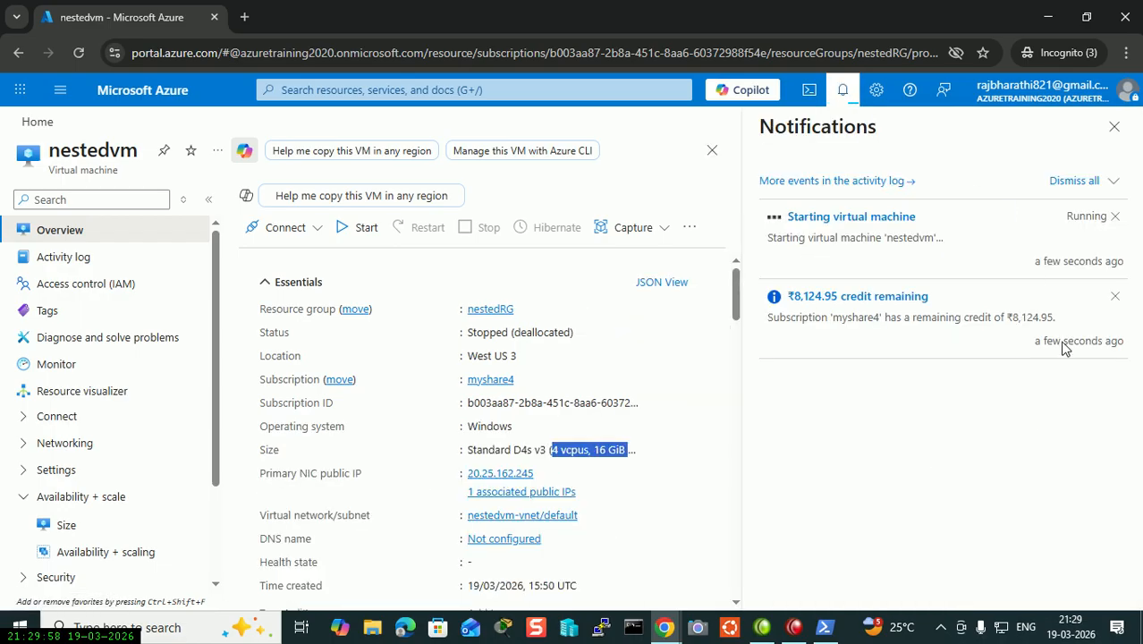
pyautogui.click(1114, 296)
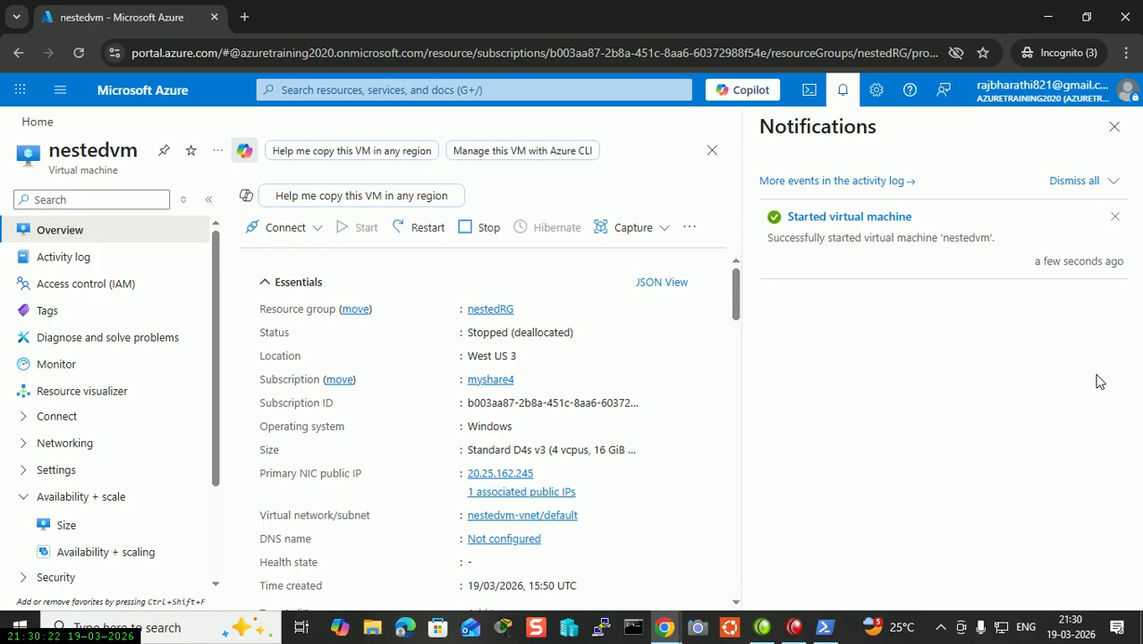
pyautogui.click(1115, 127)
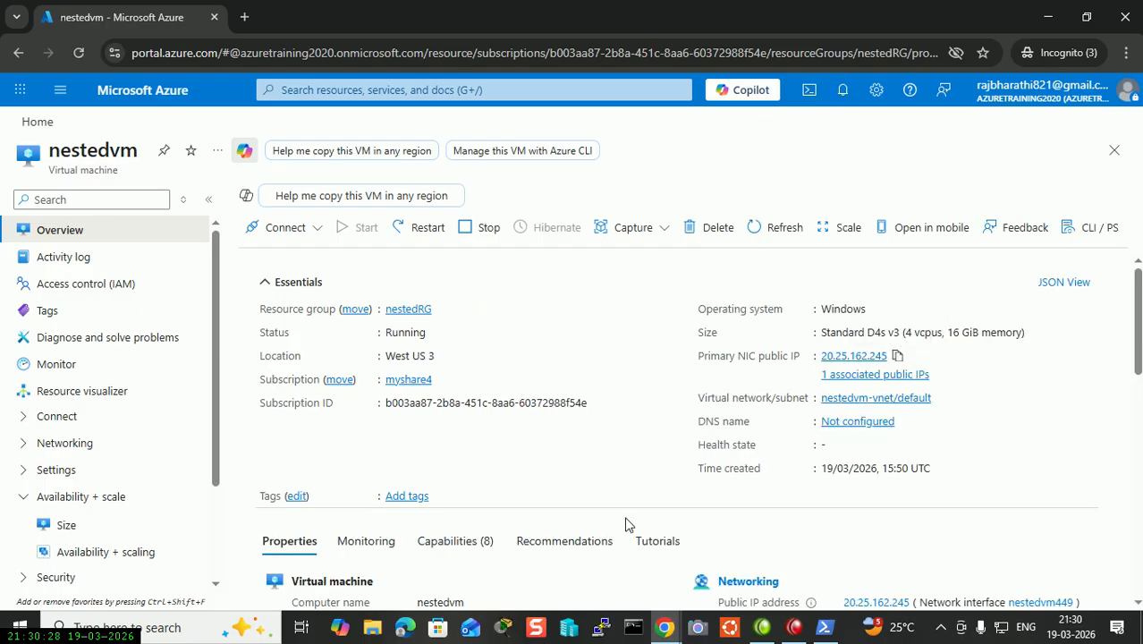
# Step: Launch Remote Desktop Connection with mstsc from a local PowerShell console and connect to 20.25.162.245
pyautogui.press('super+r')
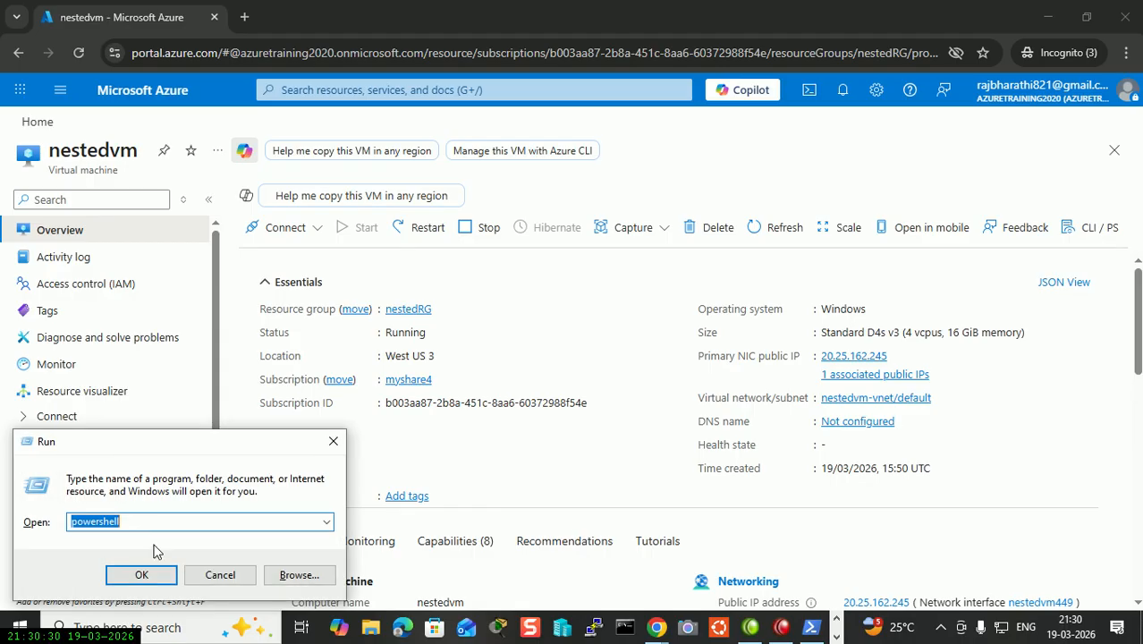
pyautogui.click(157, 586)
pyautogui.write('mstsc')
pyautogui.press('Return')
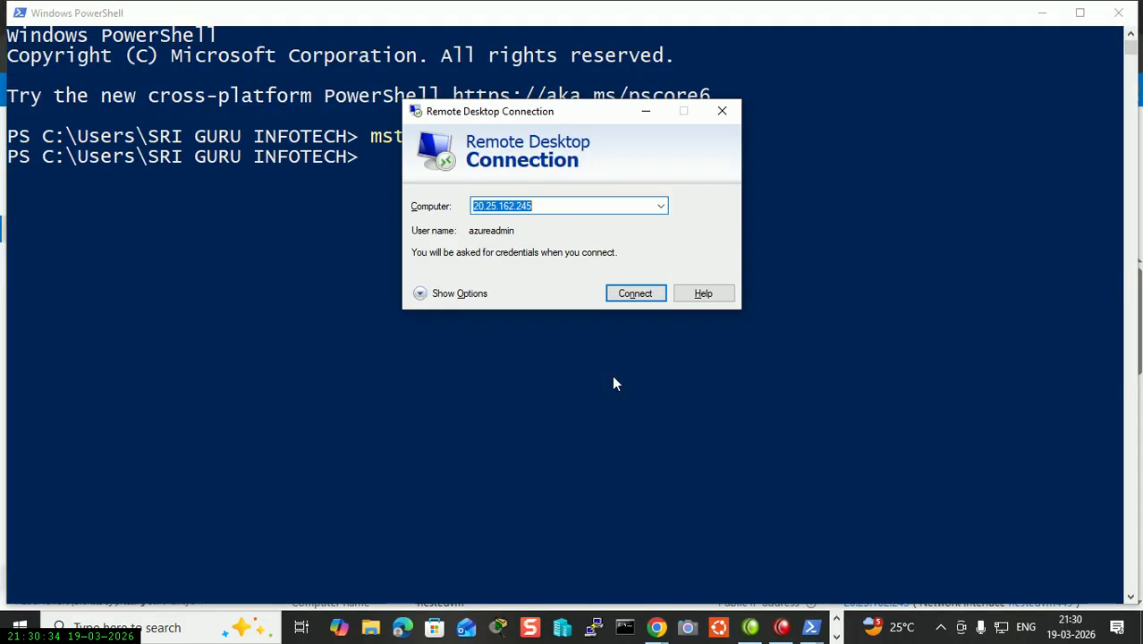
pyautogui.hotkey('ctrl', 'v')
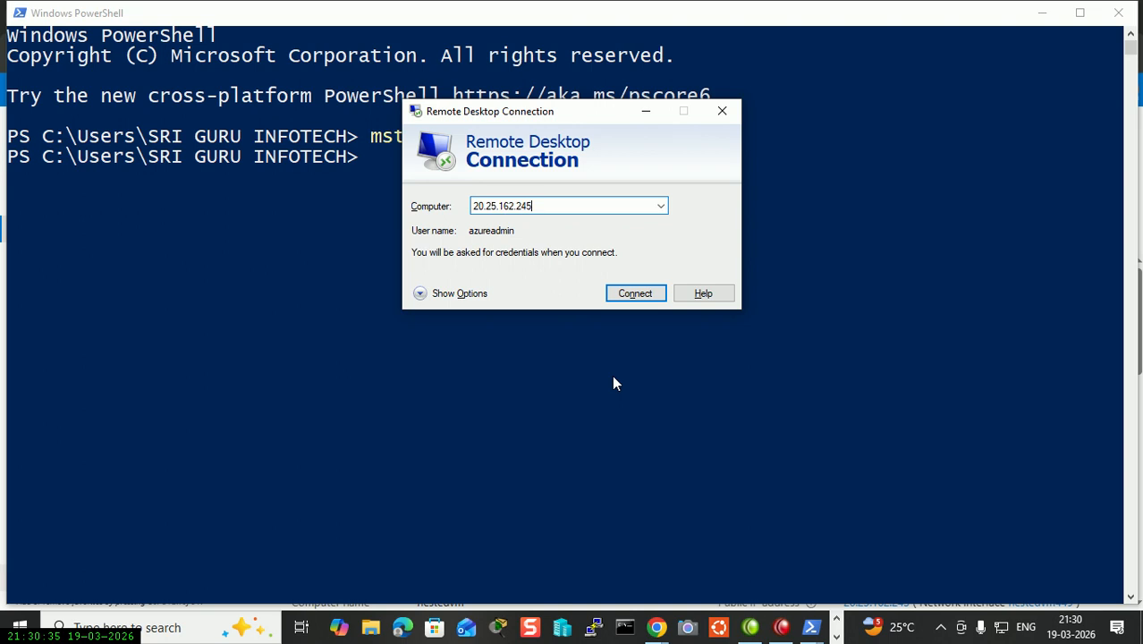
pyautogui.click(638, 300)
# Step: Enter the account password in the Windows Security dialog and sign in to the remote virtual machine
pyautogui.moveTo(617, 104); pyautogui.dragTo(838, 287)
pyautogui.click(908, 480)
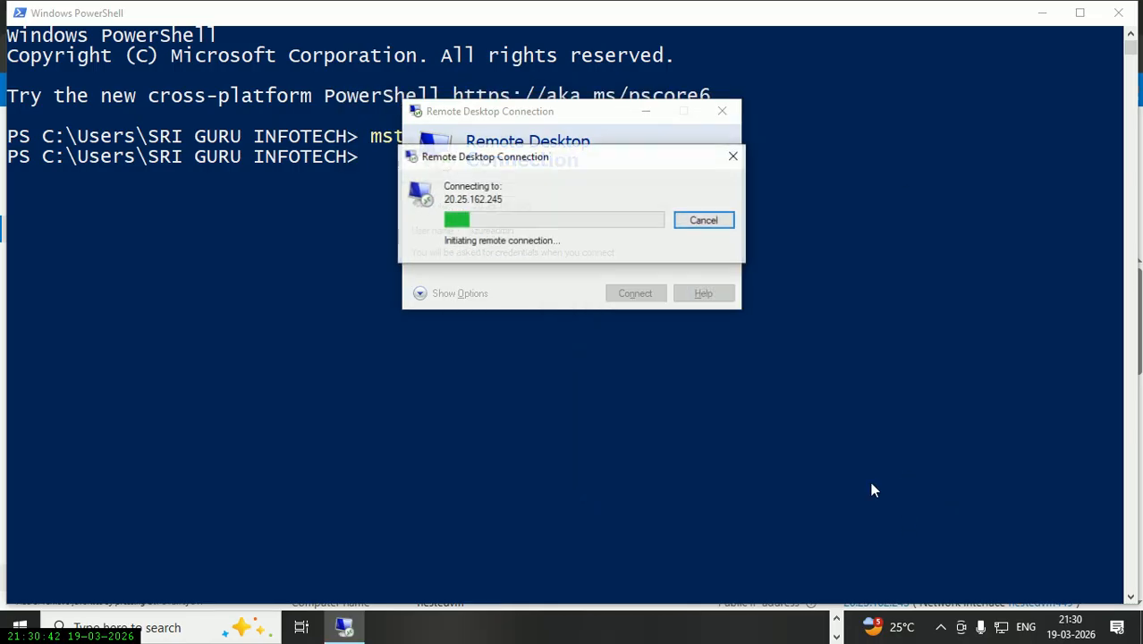
pyautogui.moveTo(528, 95); pyautogui.dragTo(787, 262)
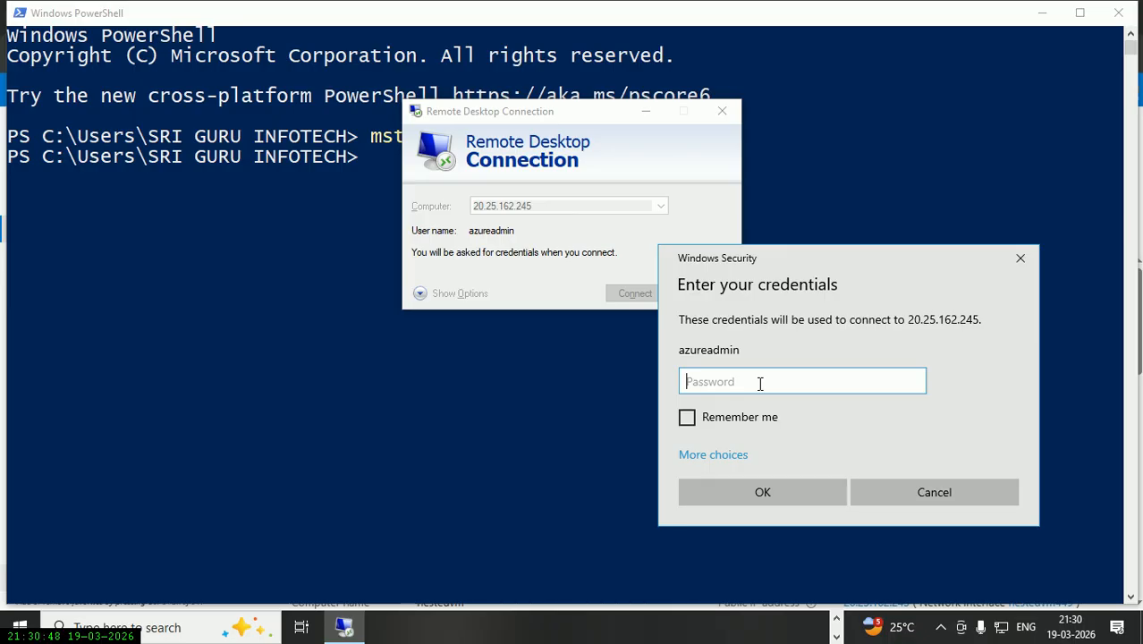
pyautogui.write('••••••••••••')
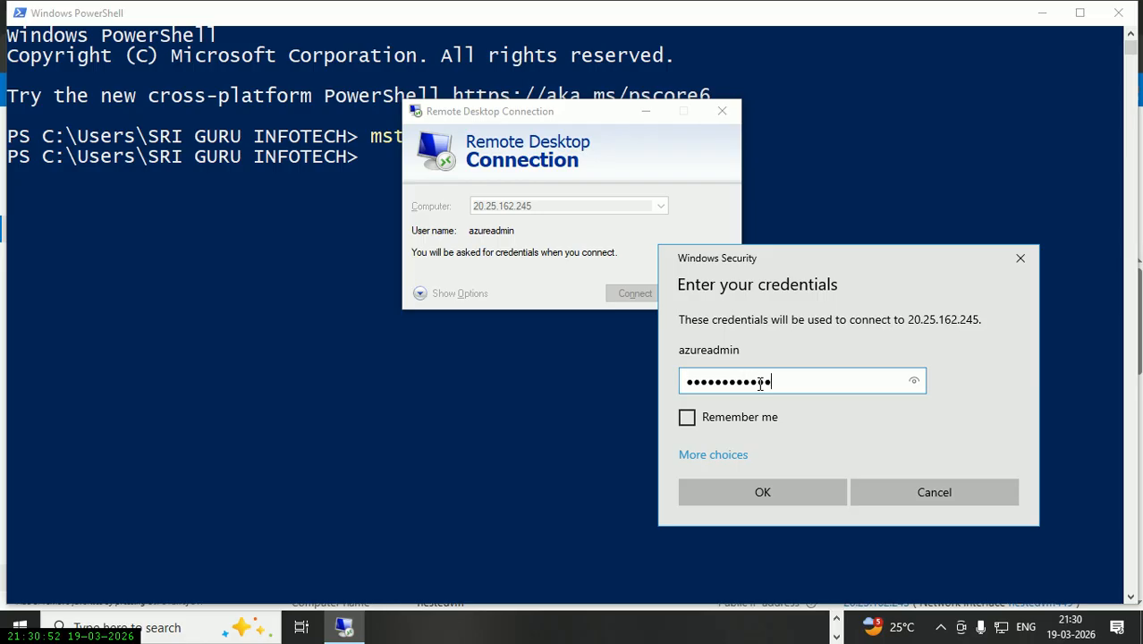
pyautogui.press('Return')
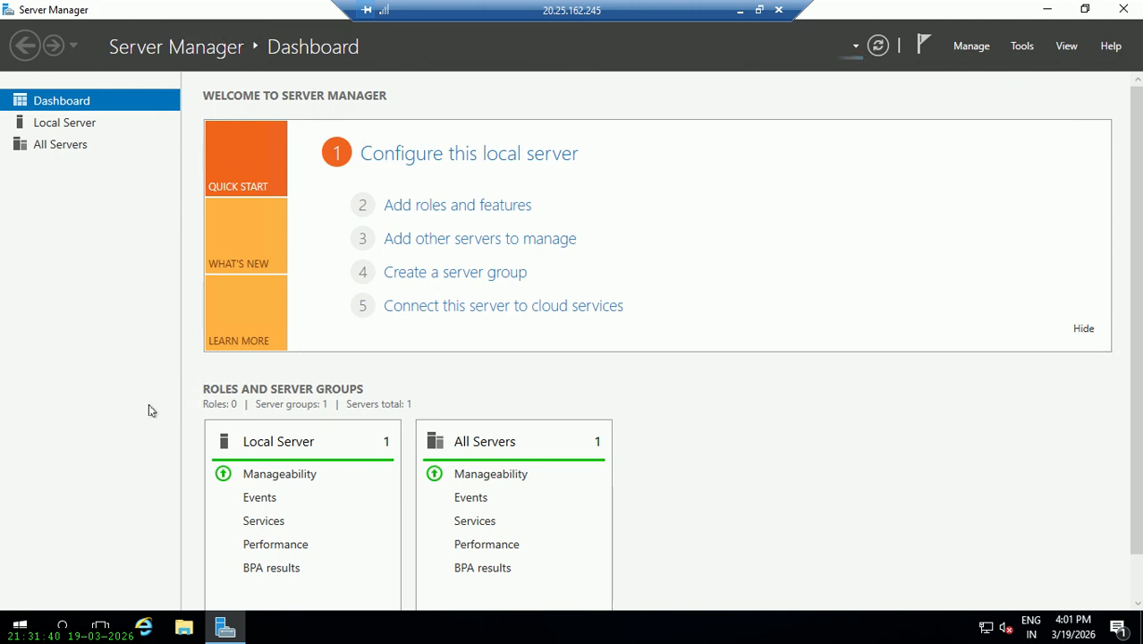
# Step: Minimize Server Manager on the virtual machine and start PowerShell there
pyautogui.press('super+r')
pyautogui.click(1052, 18)
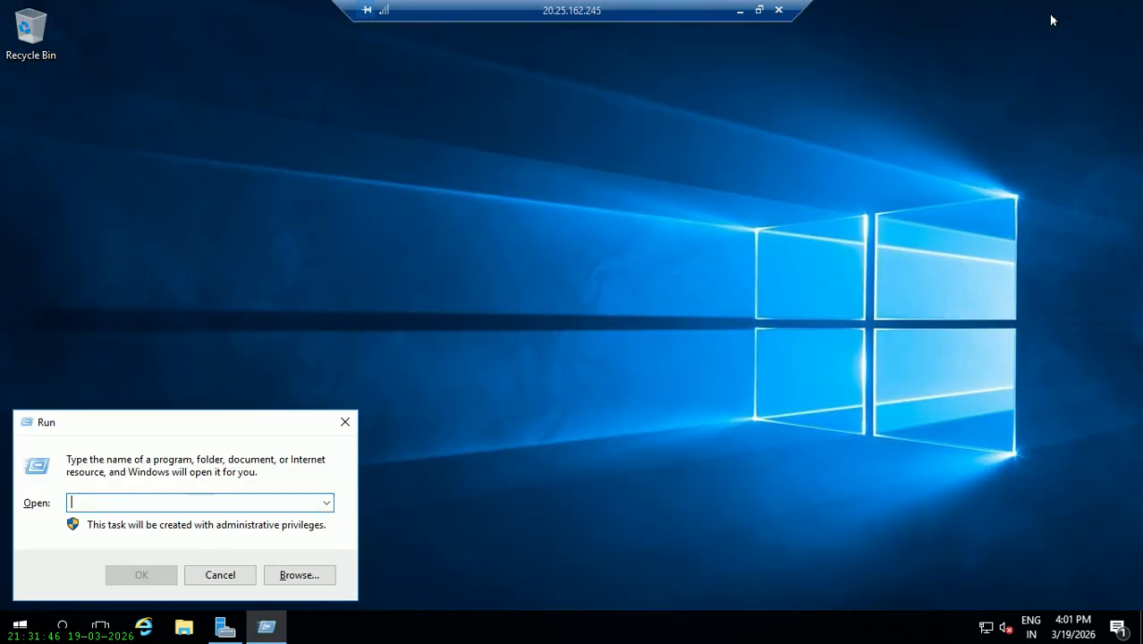
pyautogui.write('powershell')
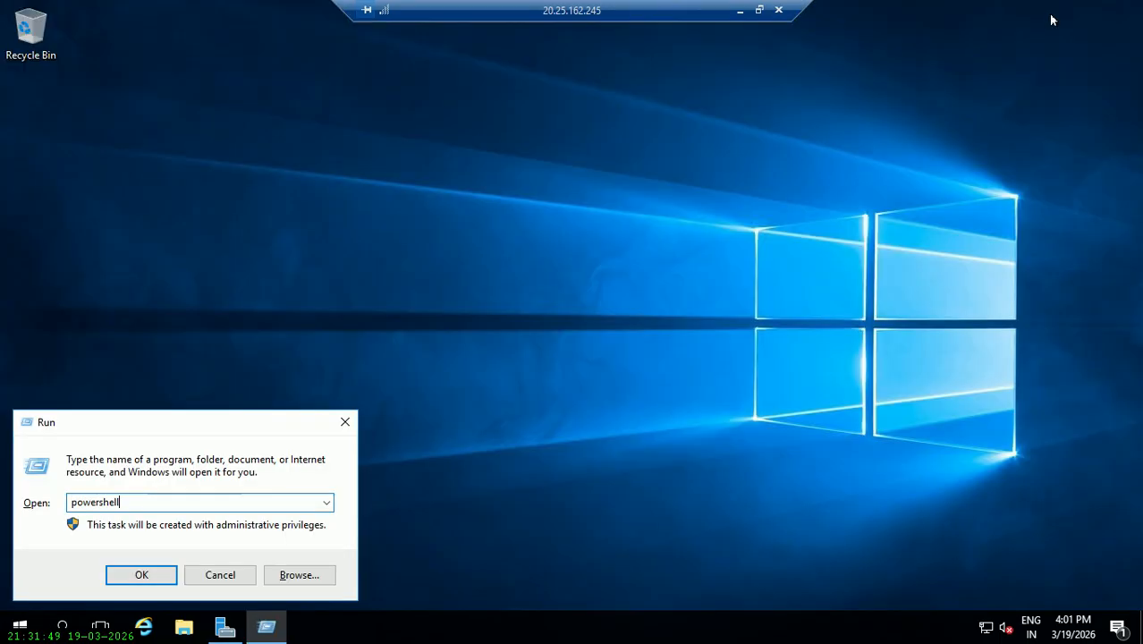
pyautogui.press('Return')
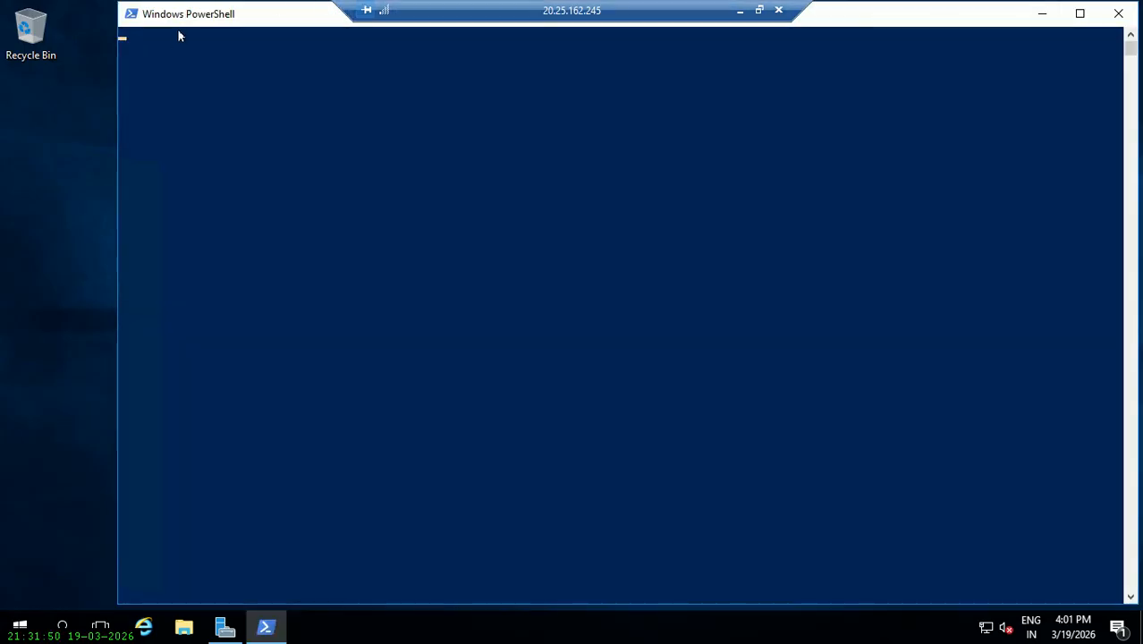
# Step: Set the PowerShell console's font size to 24 and maximize its window
pyautogui.click(131, 16)
pyautogui.click(156, 192)
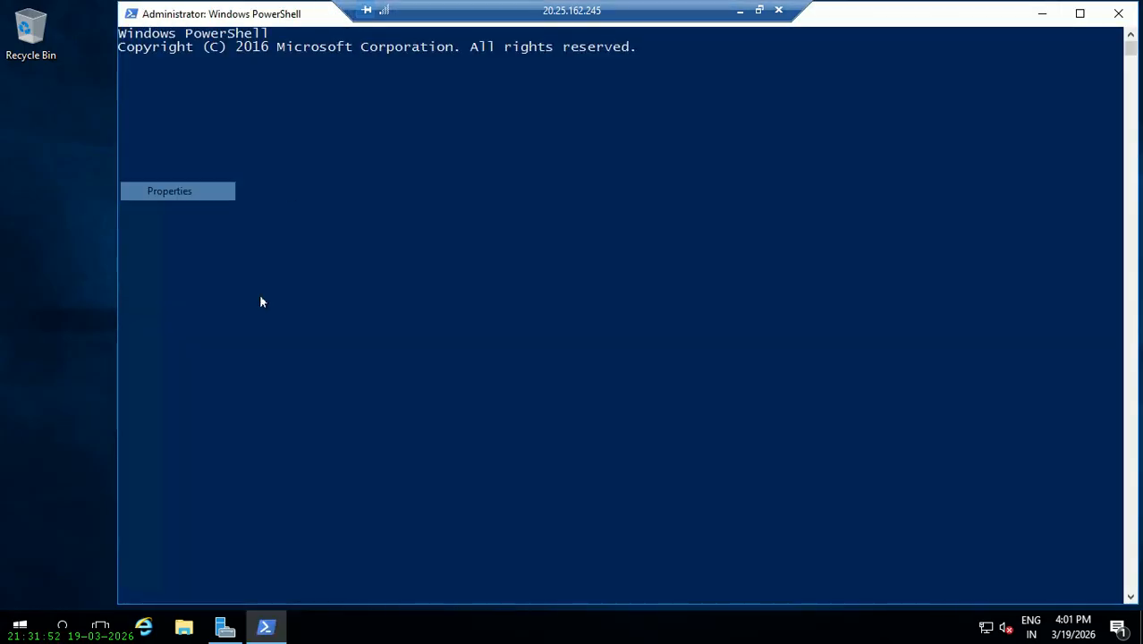
pyautogui.click(198, 55)
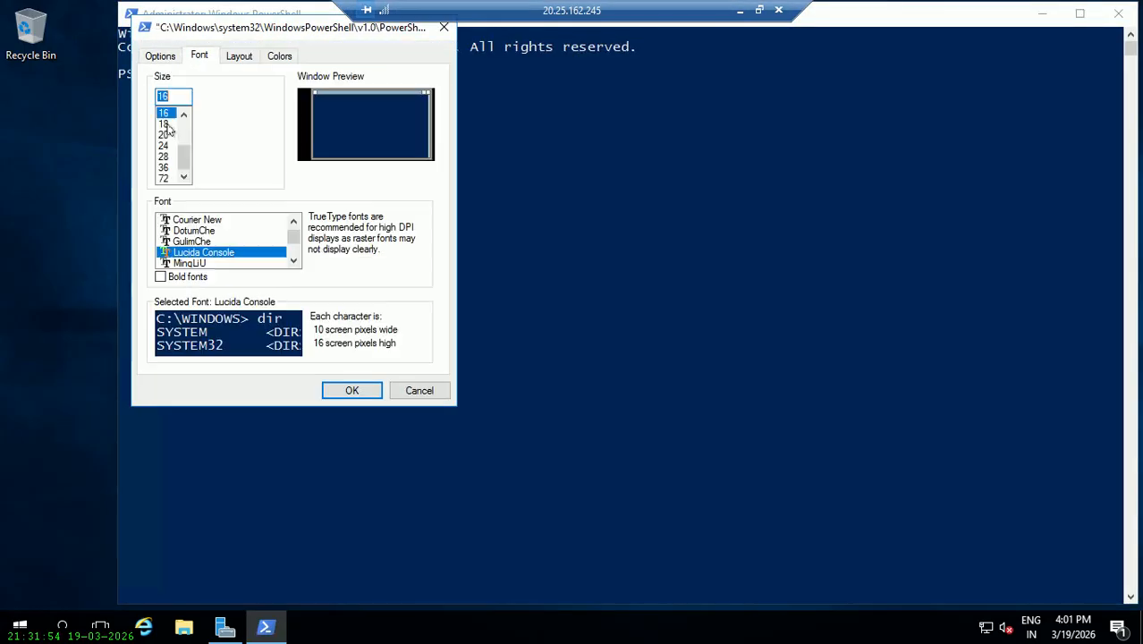
pyautogui.click(352, 391)
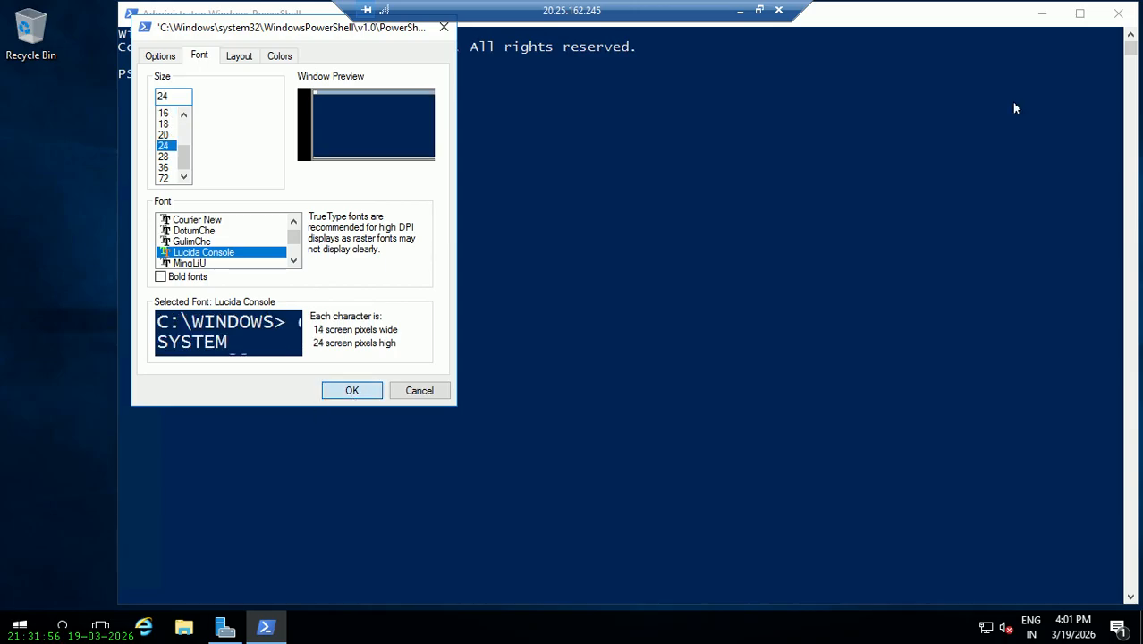
pyautogui.moveTo(1023, 18); pyautogui.dragTo(958, 24)
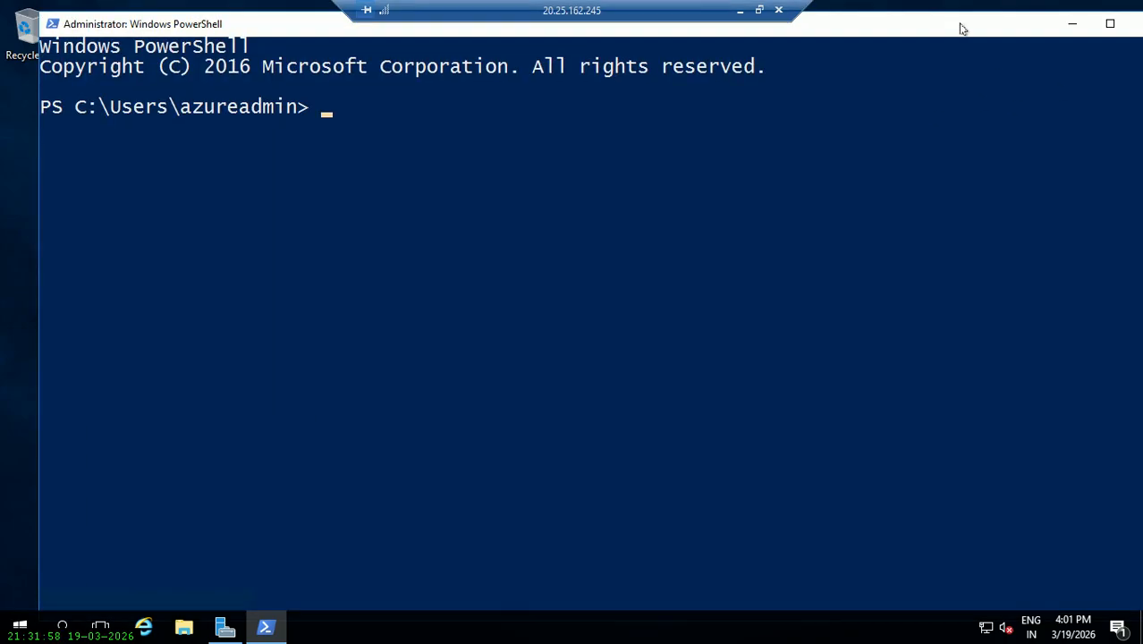
pyautogui.click(1111, 27)
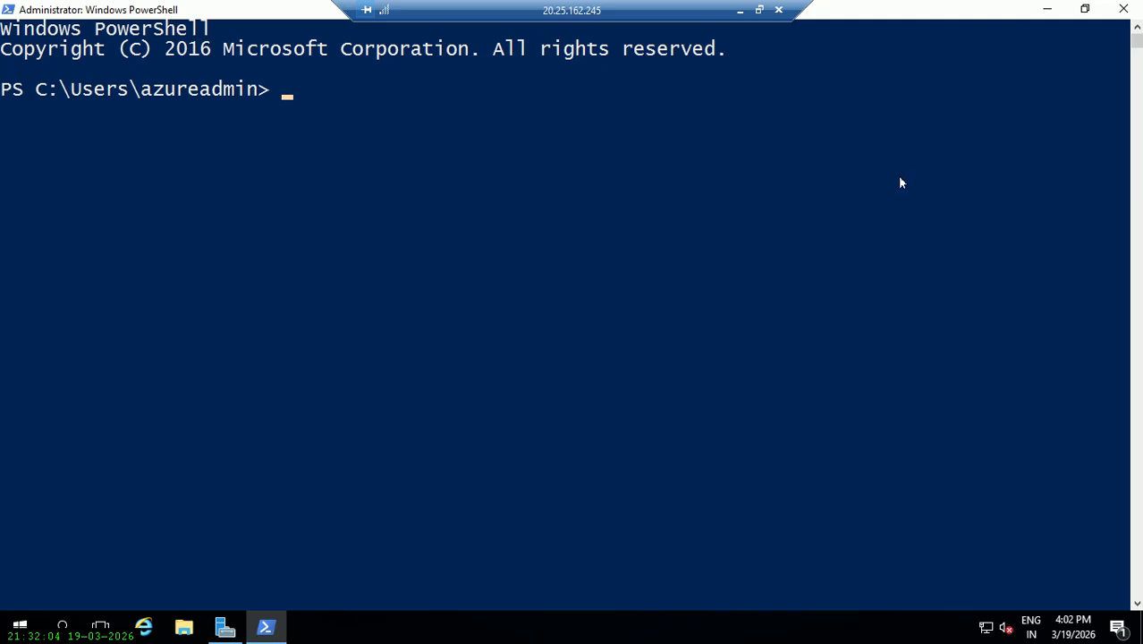
pyautogui.write('install')
pyautogui.press('BackSpace')
pyautogui.press('BackSpace')
pyautogui.press('BackSpace')
pyautogui.press('BackSpace')
pyautogui.press('BackSpace')
pyautogui.press('BackSpace')
pyautogui.press('BackSpace')
# Step: Check the PowerShell version, working directory and current user with $PSVersionTable, pwd and whoami, and clear the console
pyautogui.write('$psver')
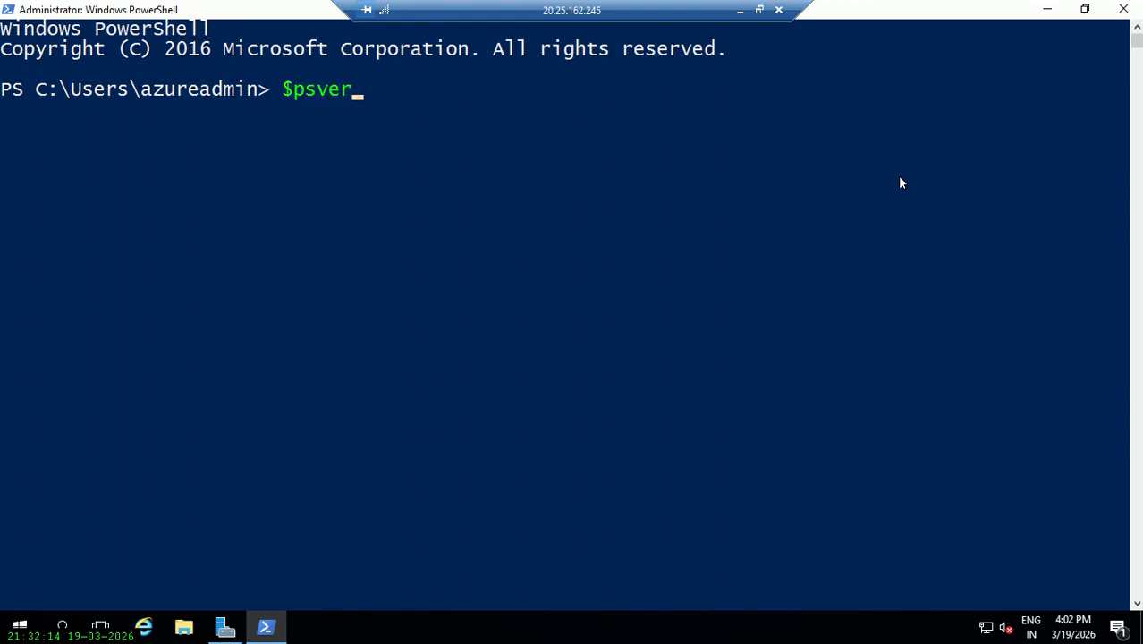
pyautogui.press('Tab')
pyautogui.press('Return')
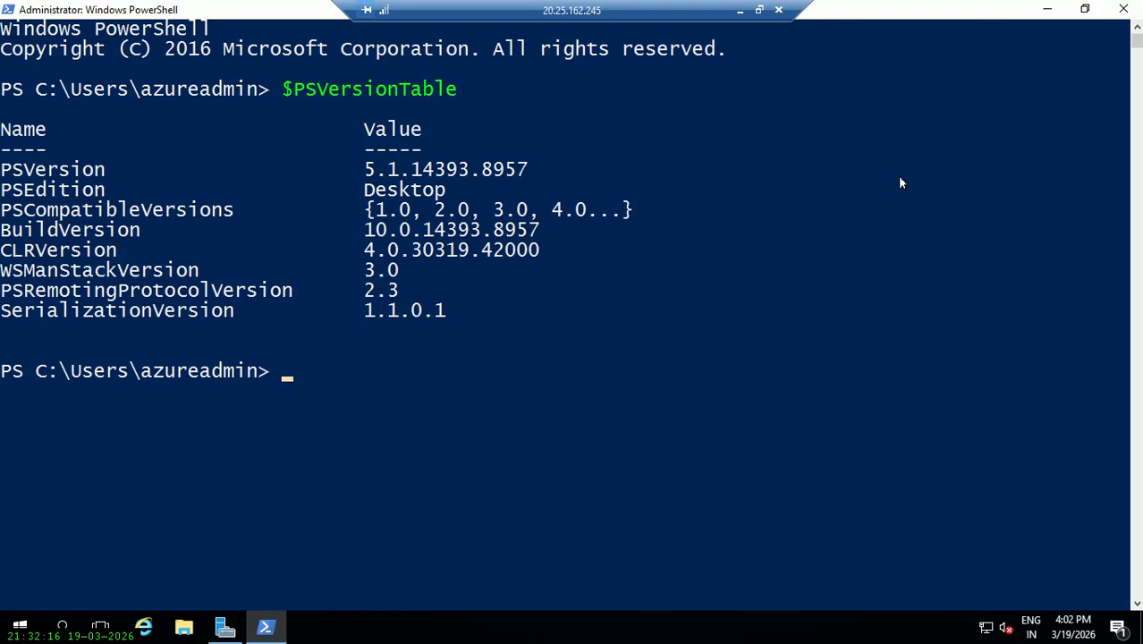
pyautogui.write('pwd')
pyautogui.press('Return')
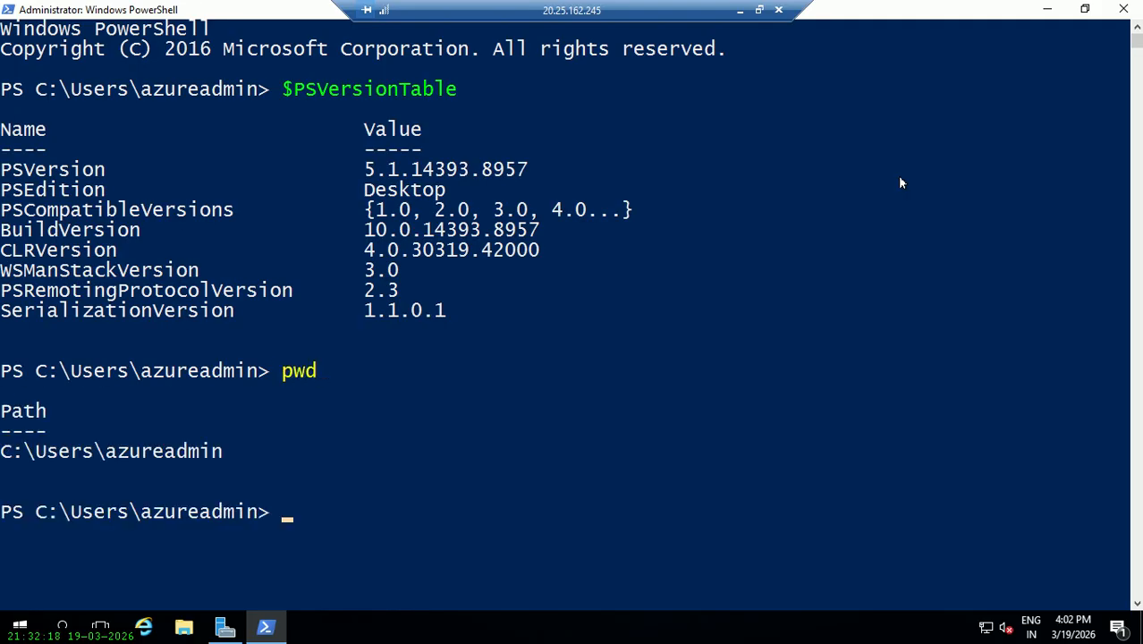
pyautogui.write('whoami')
pyautogui.press('Return')
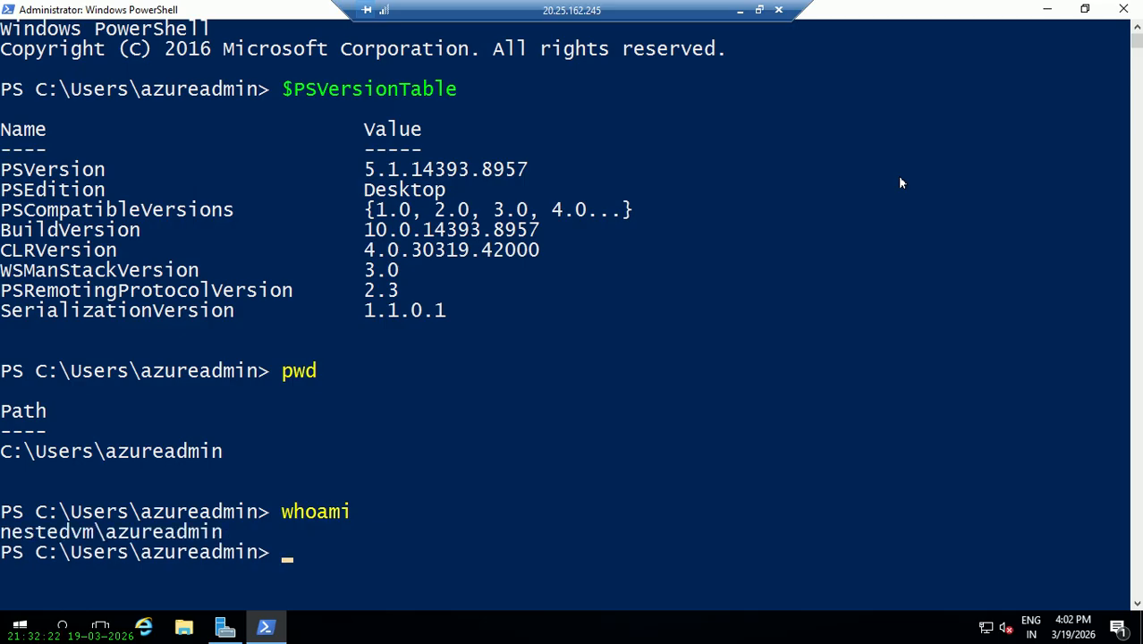
pyautogui.write('cls')
pyautogui.press('Return')
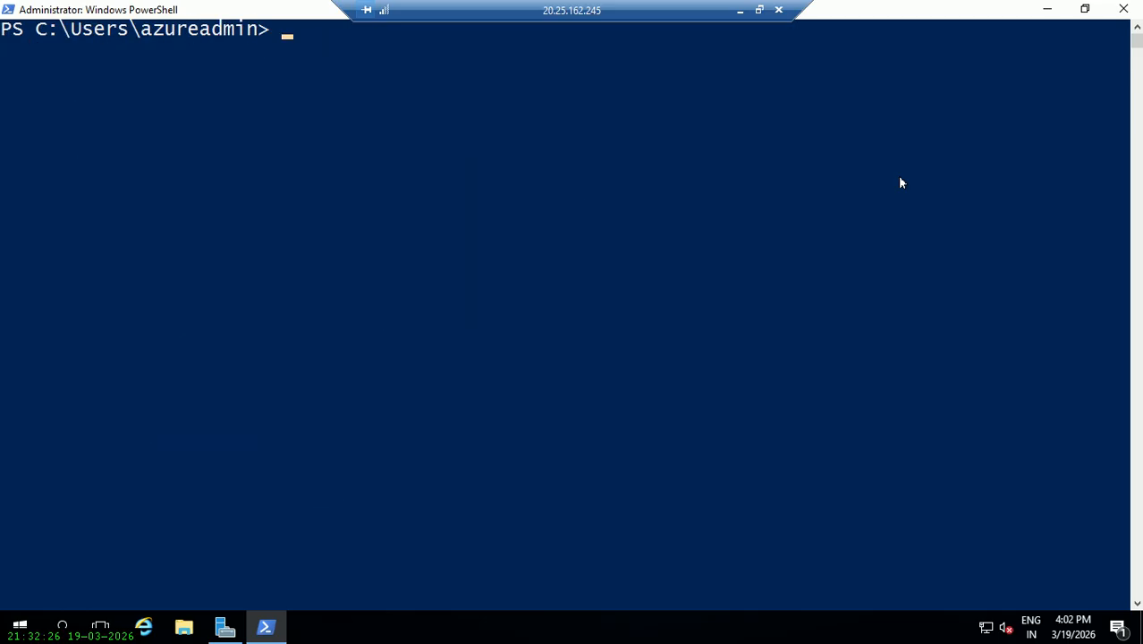
# Step: Install the Hyper-V role by running Install-WindowsFeature -Name hyper-v -IncludeAllSubFeature -IncludeManagementTools -Verbose
pyautogui.write('install-wind')
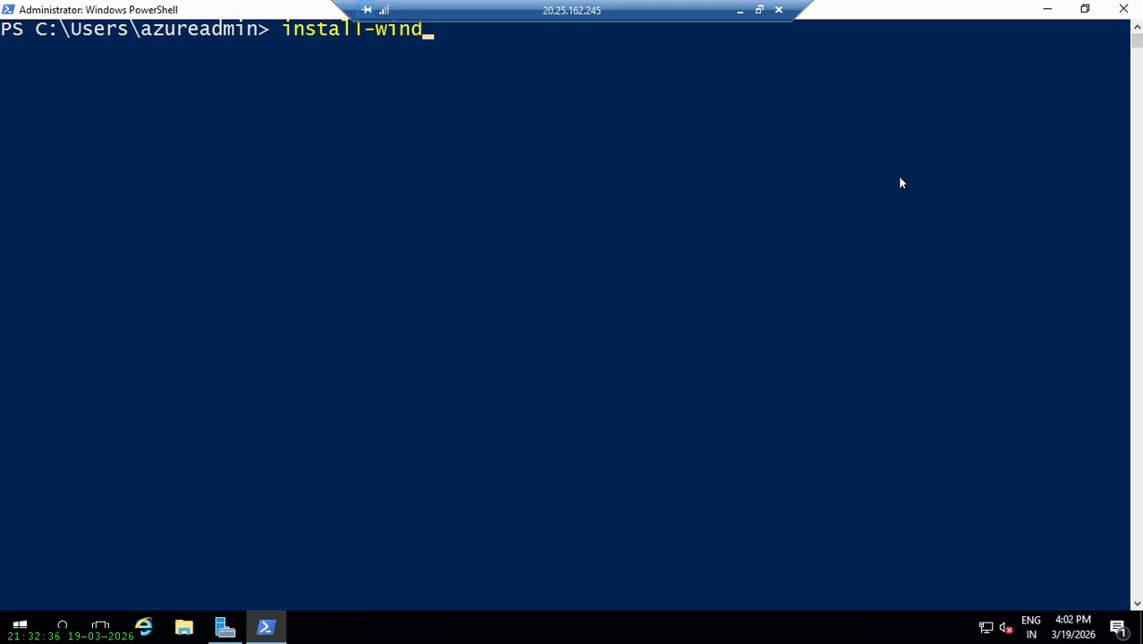
pyautogui.press('Tab')
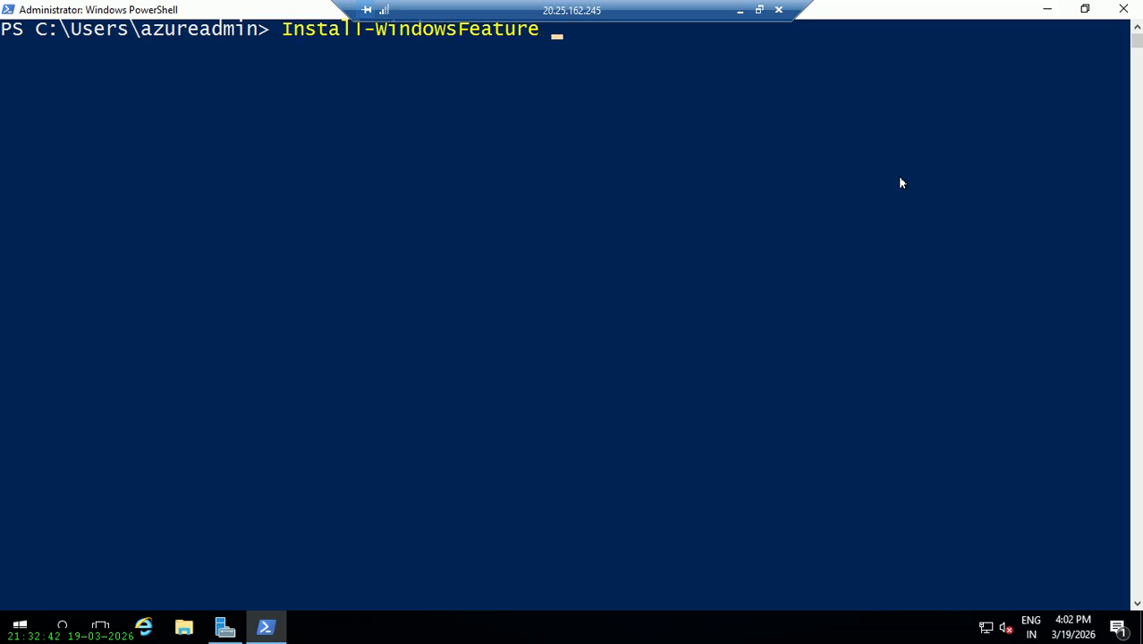
pyautogui.write('-Name hype')
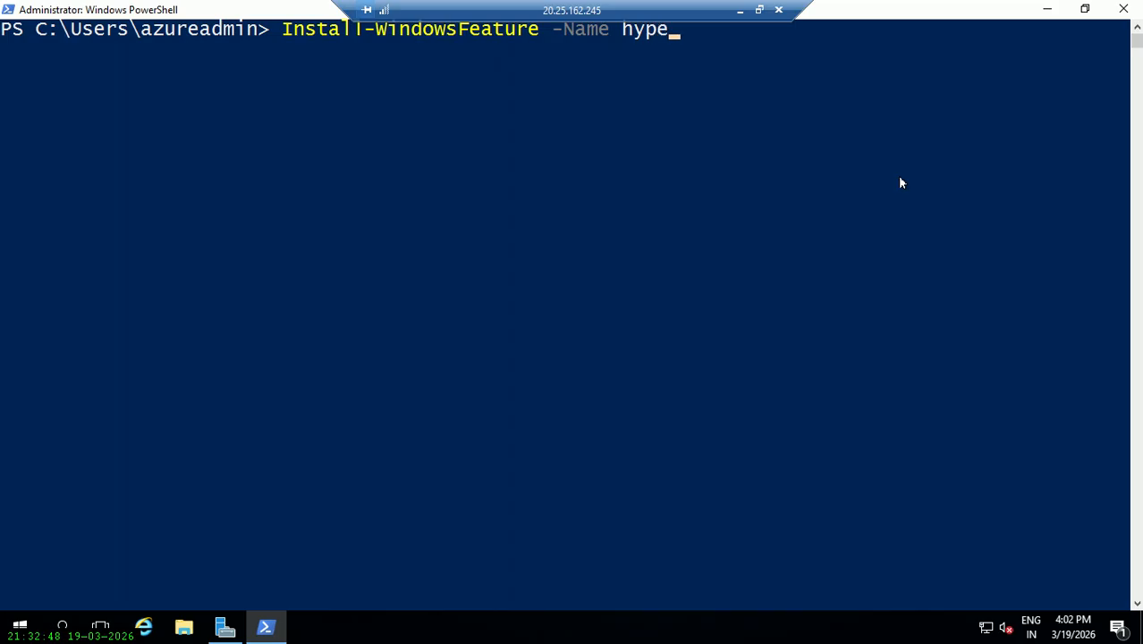
pyautogui.write('r-v -Inc')
pyautogui.press('Tab')
pyautogui.write('-inc')
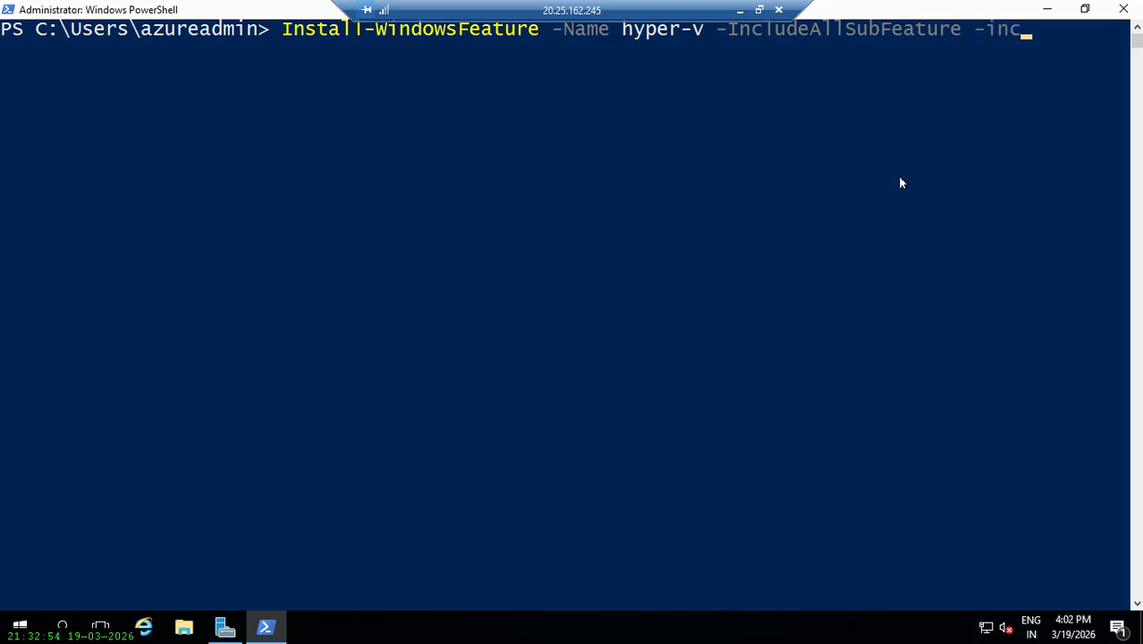
pyautogui.press('Tab')
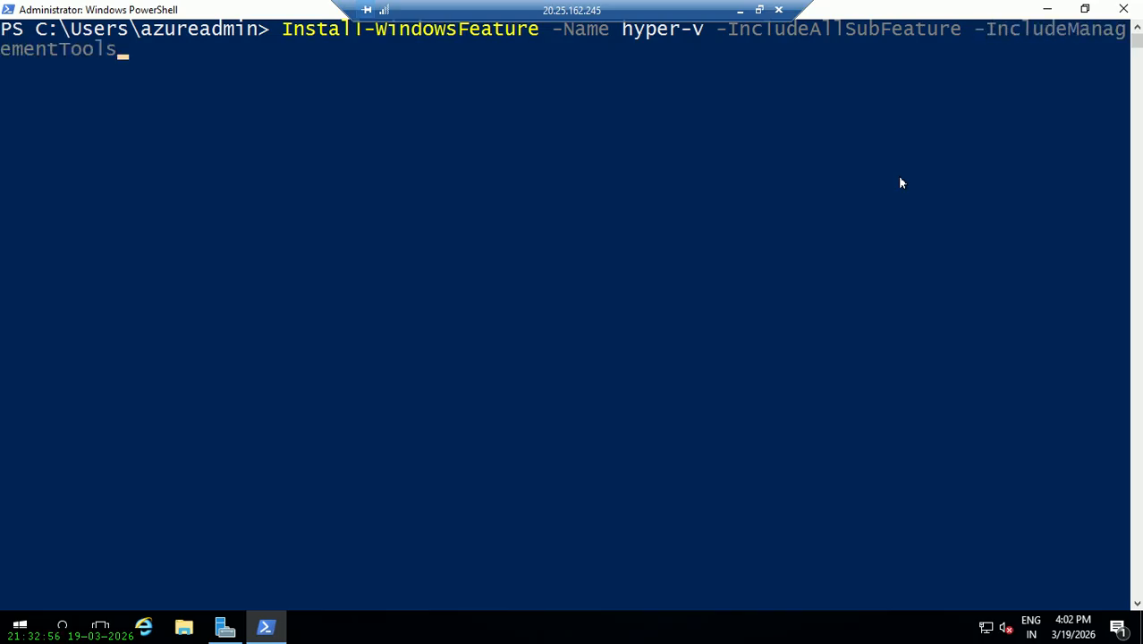
pyautogui.write('-Verbose')
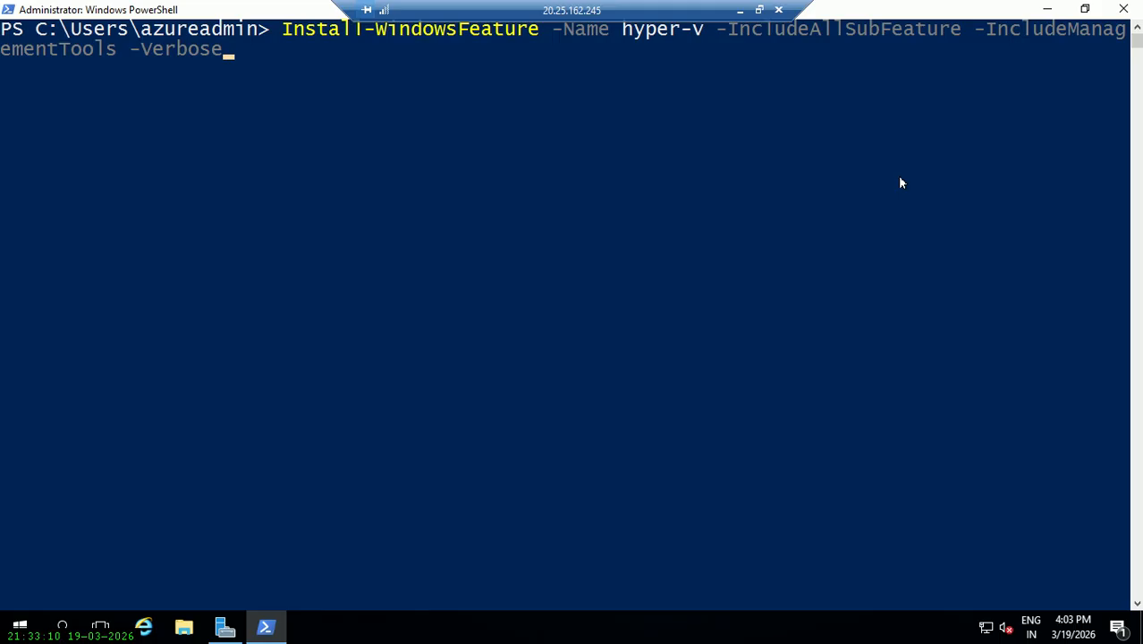
pyautogui.press('Return')
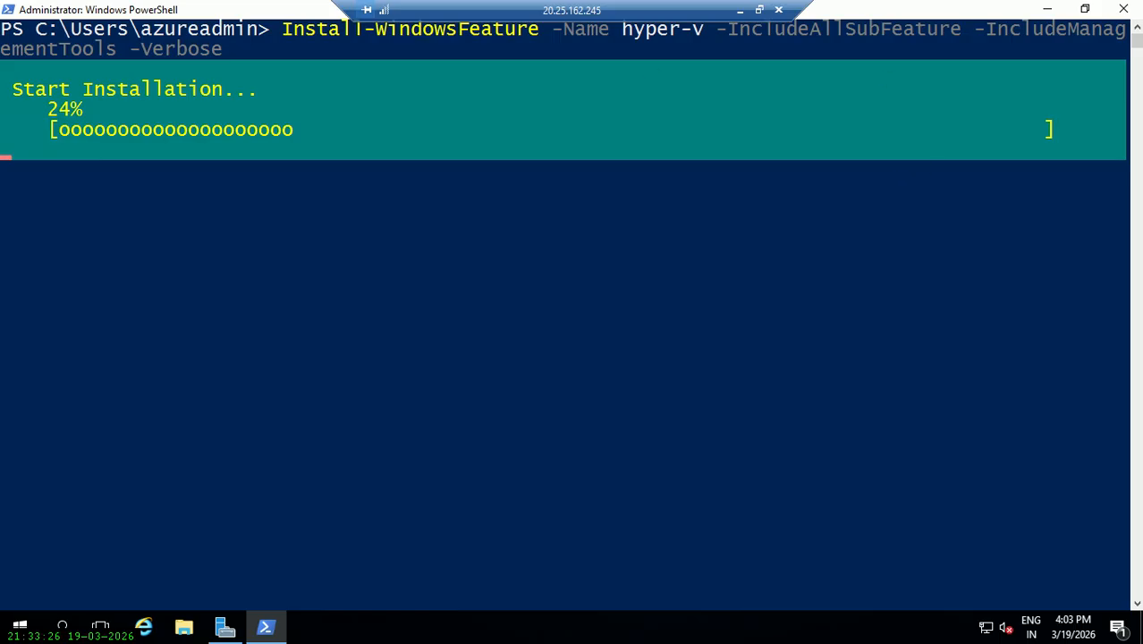
pyautogui.click(20, 624)
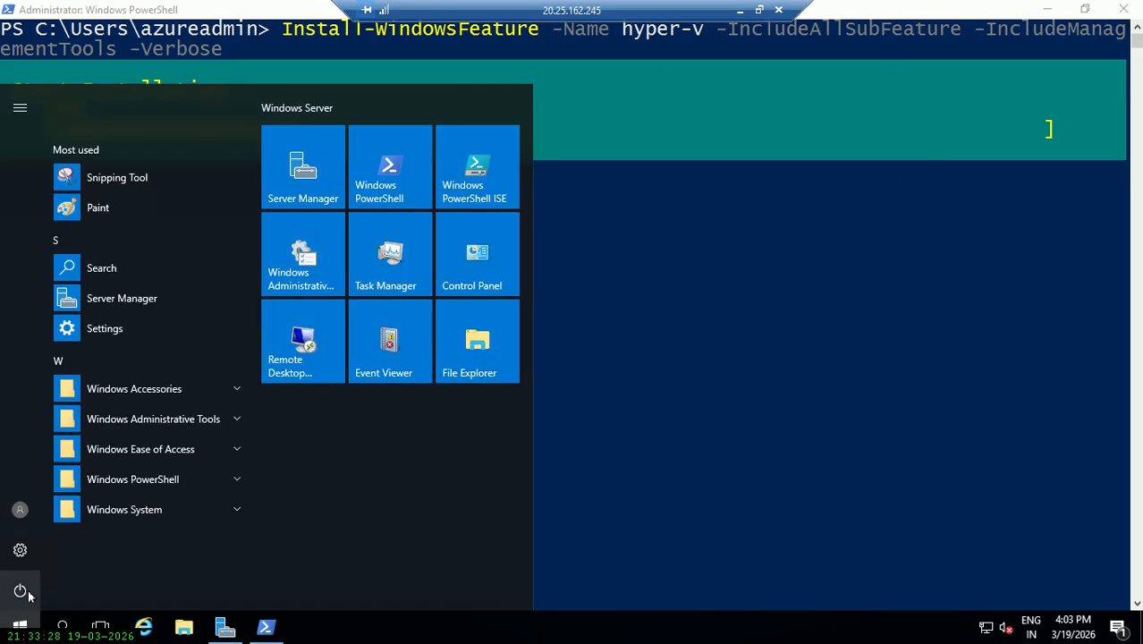
pyautogui.click(23, 591)
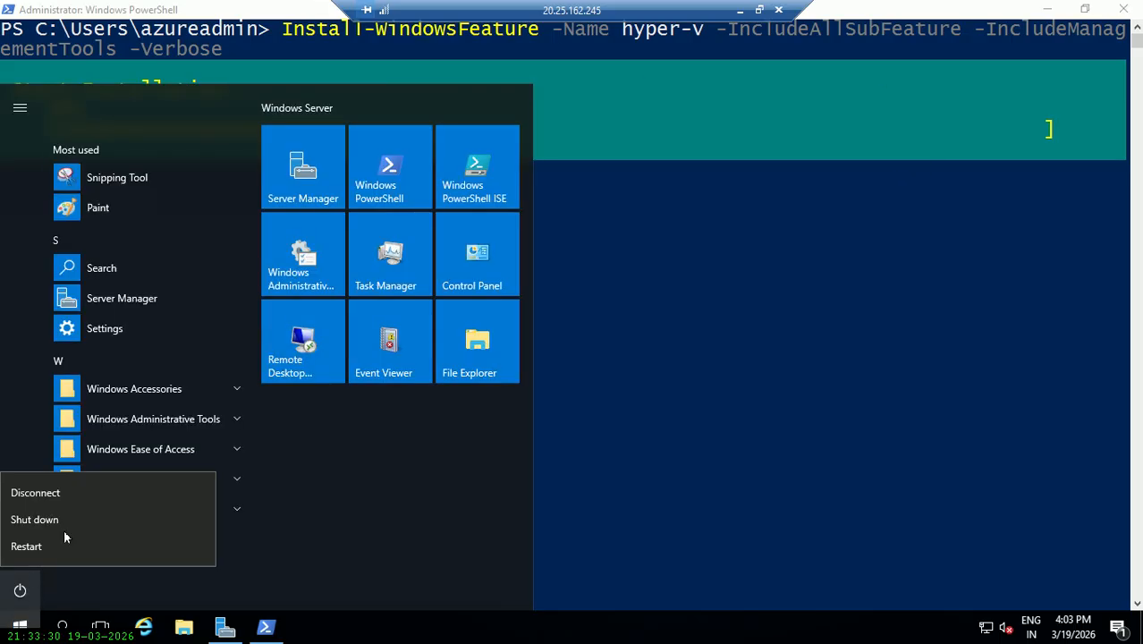
pyautogui.click(694, 485)
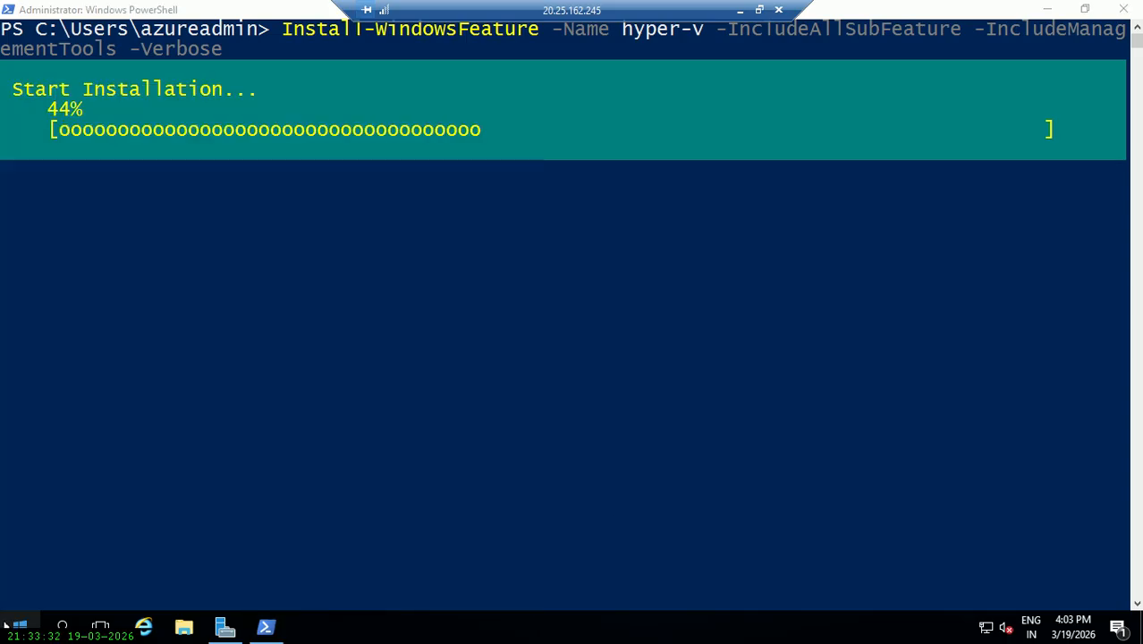
# Step: Examine the virtual machine's CPU performance details in Task Manager during the installation, and minimize the remote session
pyautogui.rightClick(7, 625)
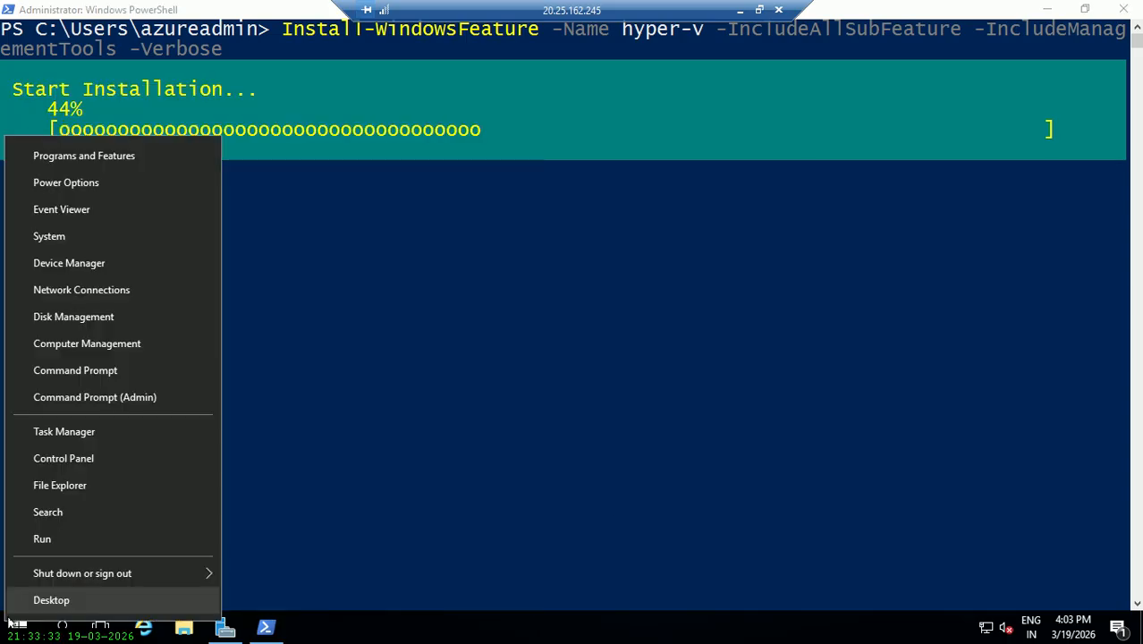
pyautogui.click(133, 436)
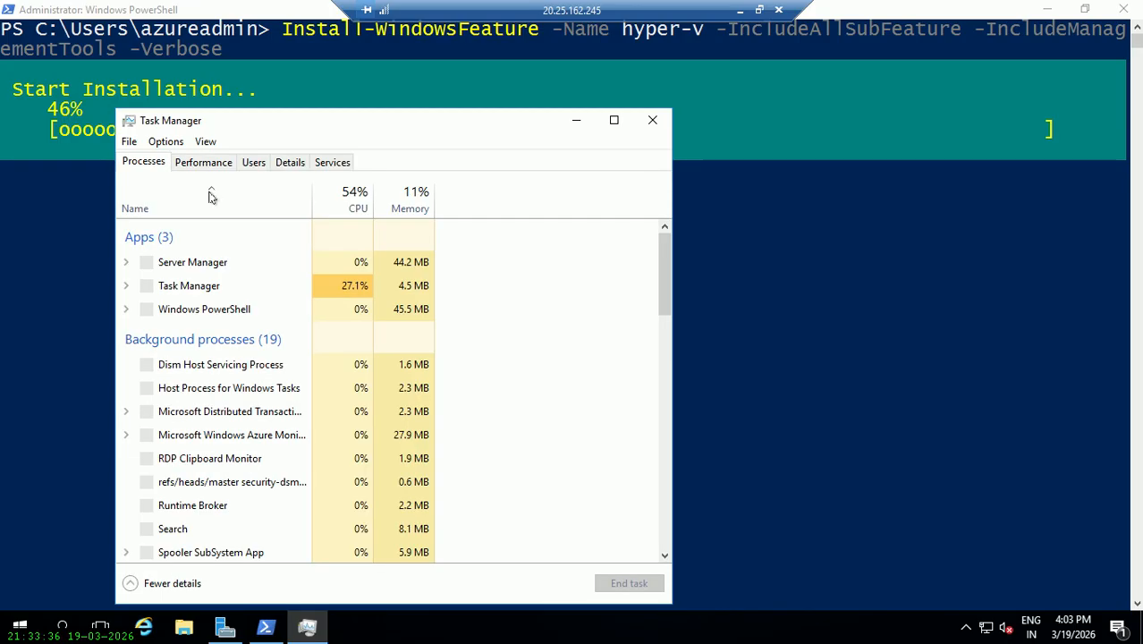
pyautogui.click(203, 161)
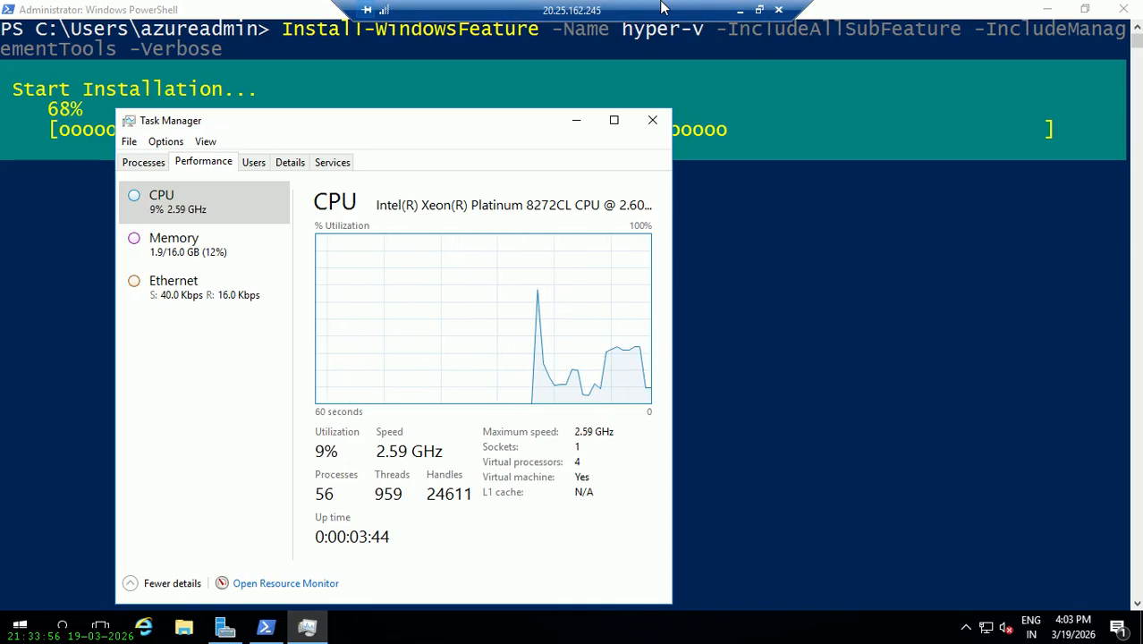
pyautogui.click(741, 12)
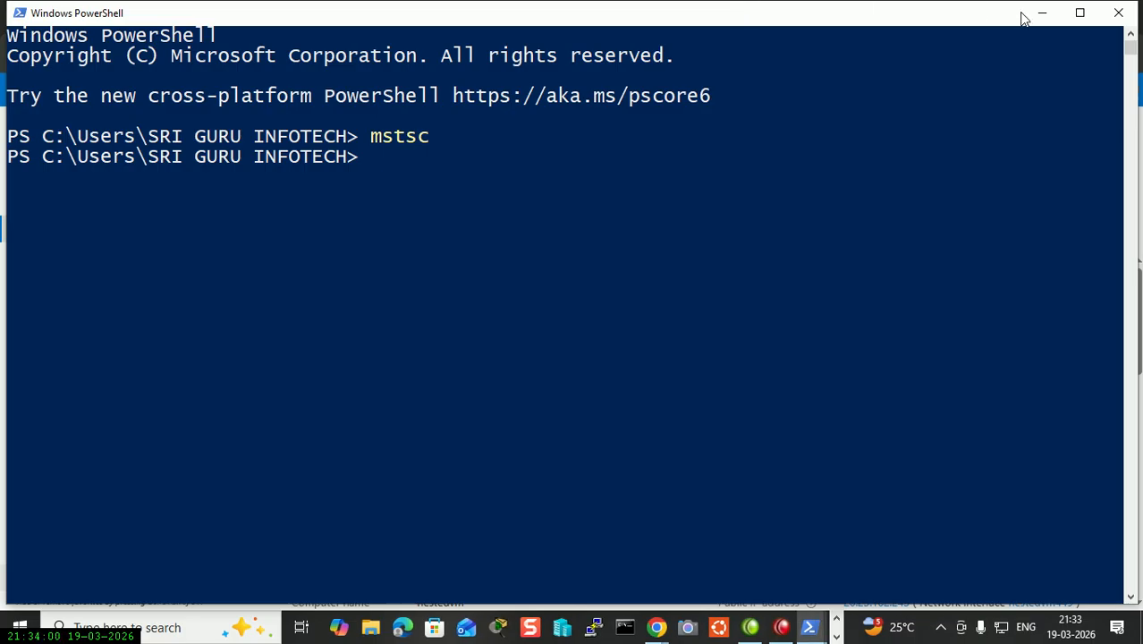